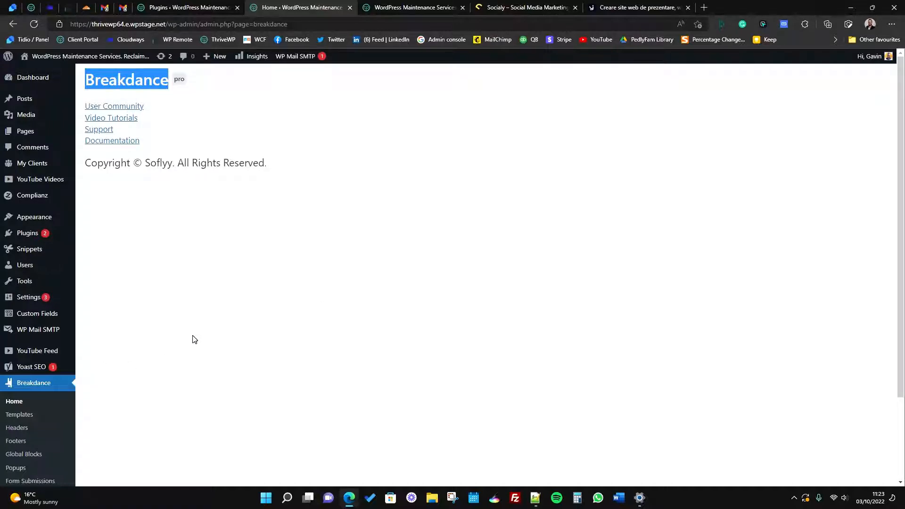
Open the Breakdance settings and review the License, Global Styles, Theme and WooCommerce sections.
scroll(209, 347, down, 2)
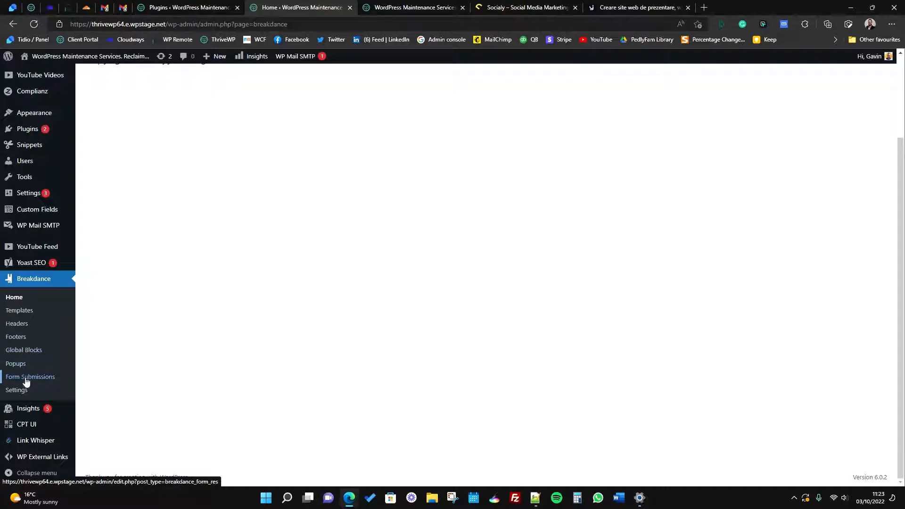
click(16, 390)
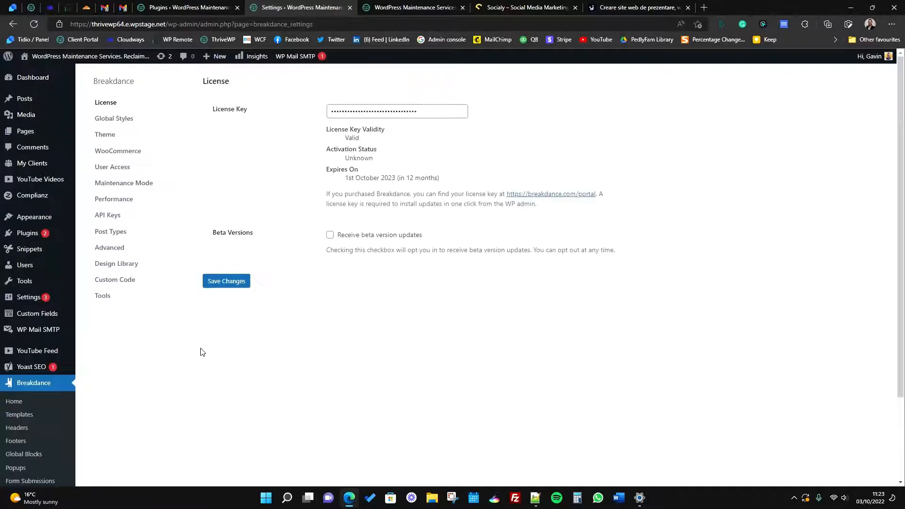
click(138, 124)
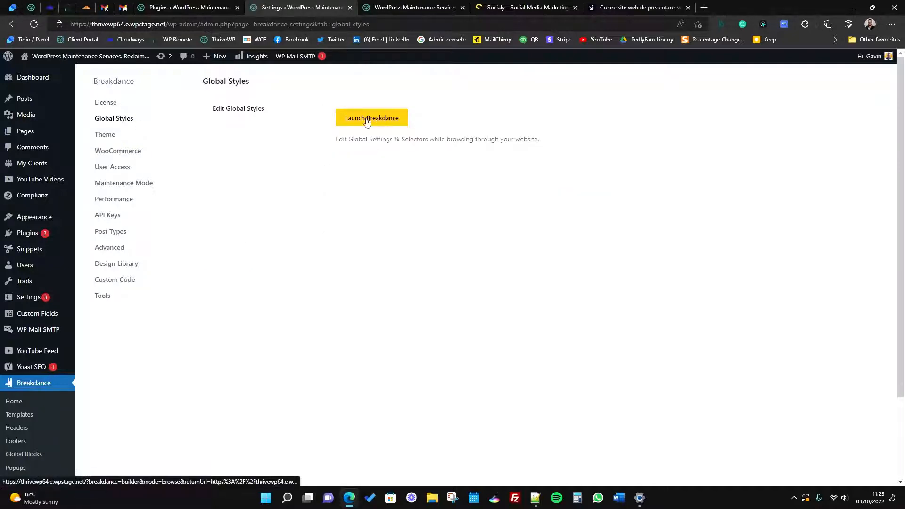
click(134, 136)
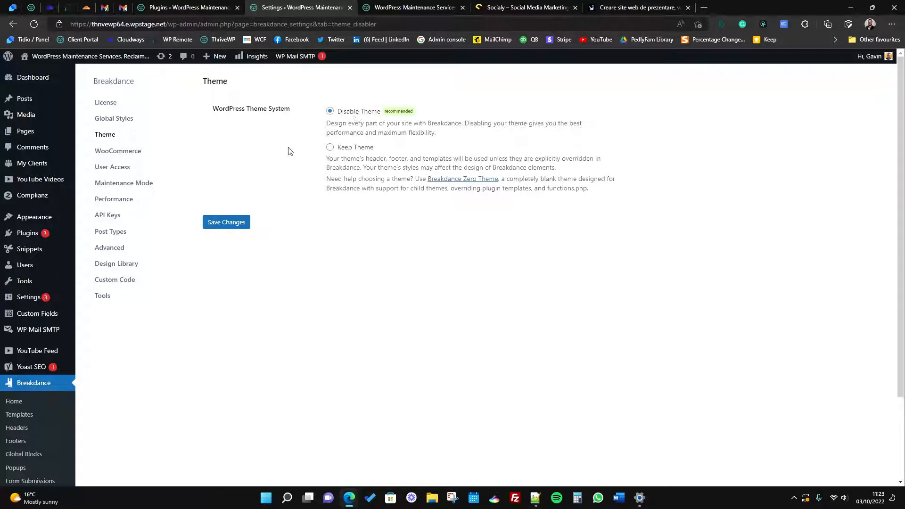
click(144, 156)
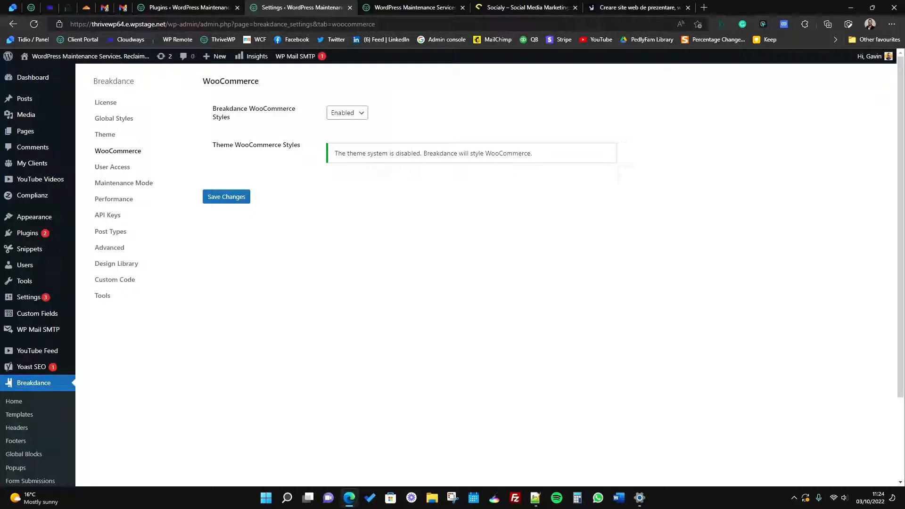
drag(215, 109, 245, 109)
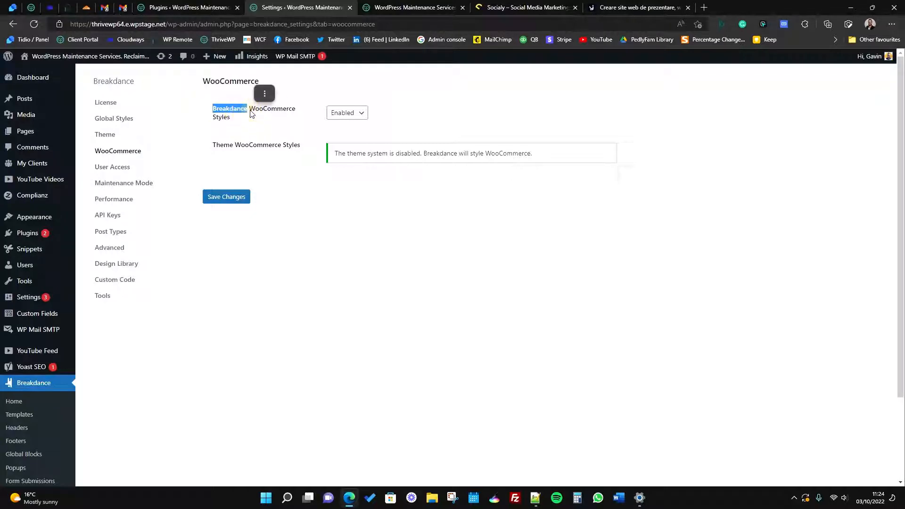
click(250, 111)
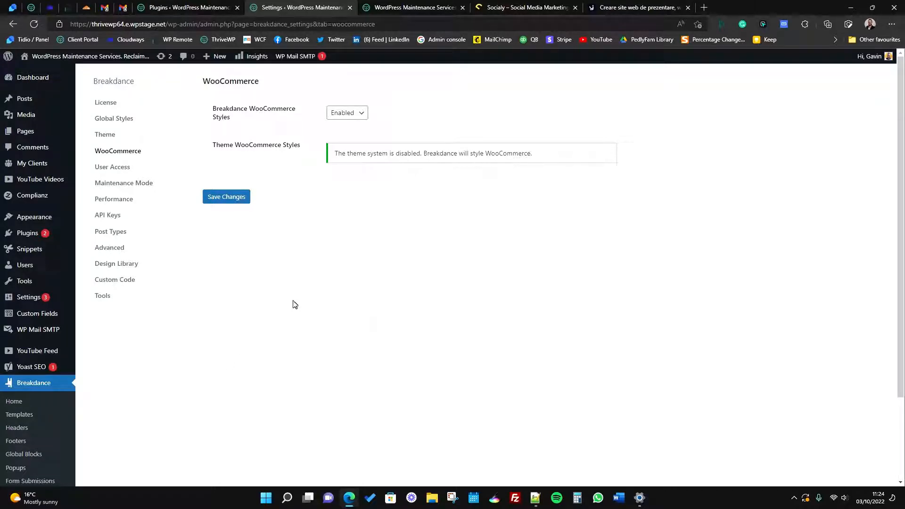
Review the builder access per user role and the page choices for Maintenance Mode.
click(117, 177)
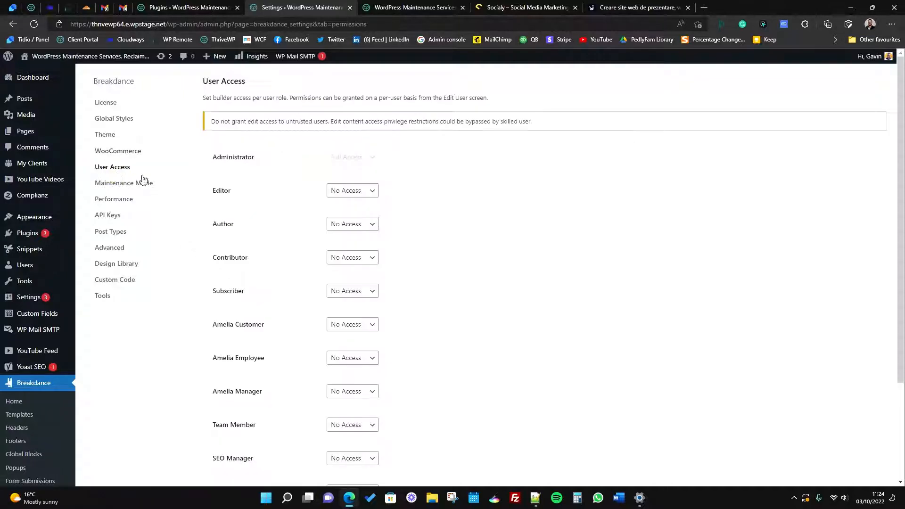
scroll(264, 283, down, 3)
scroll(262, 339, up, 3)
click(138, 183)
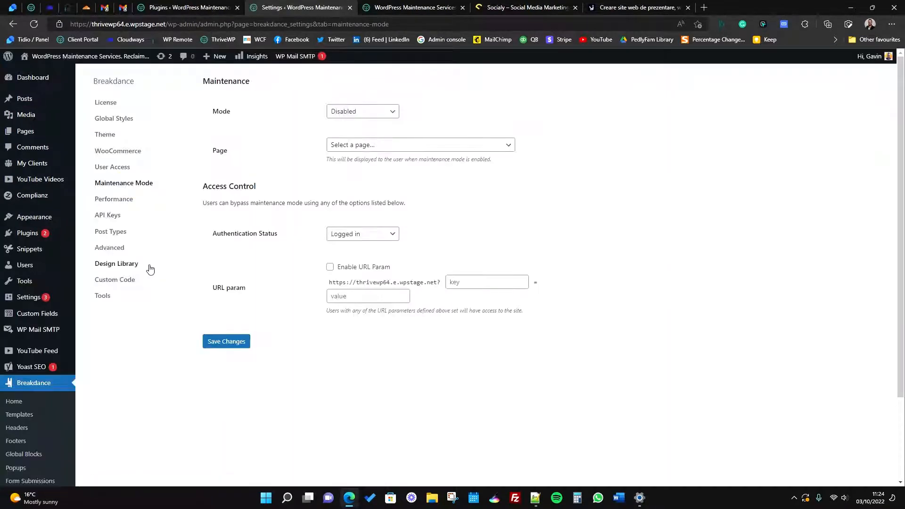
click(356, 148)
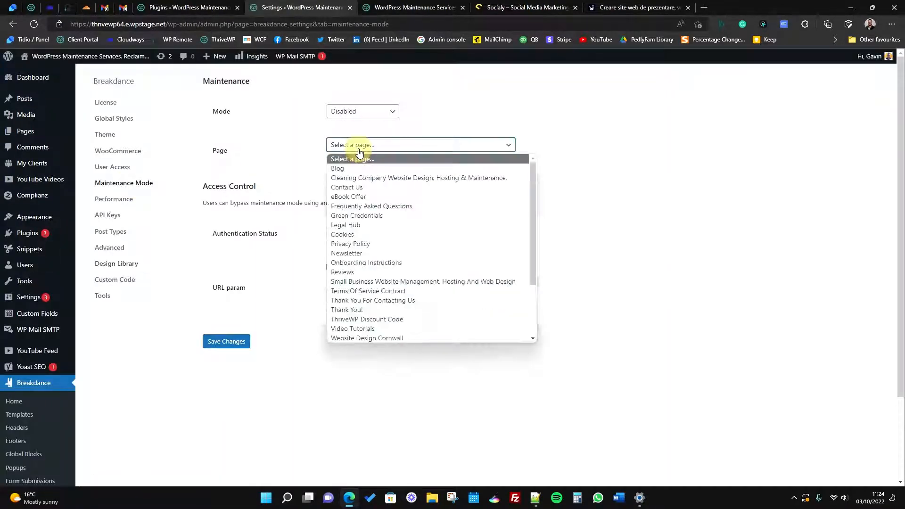
click(290, 156)
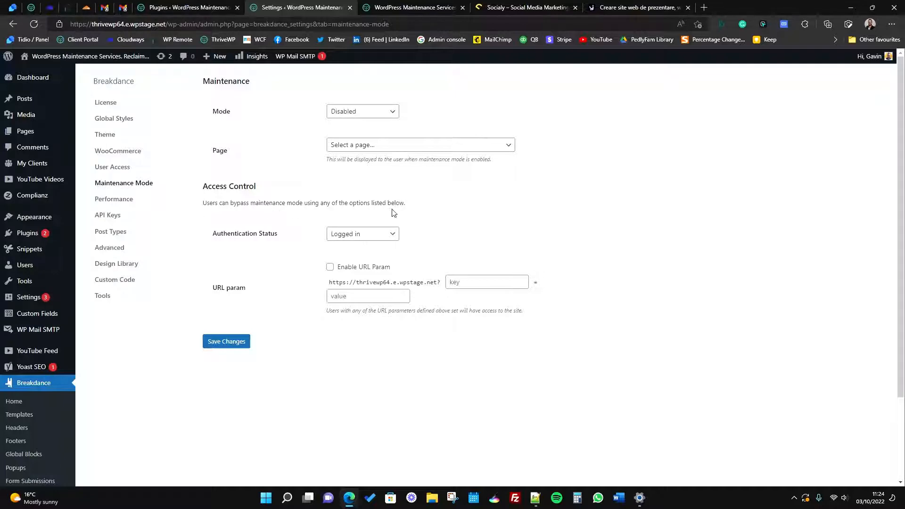
Enable Remove & Disable Pingbacks in the Performance settings, review the remaining options and save the changes.
click(126, 201)
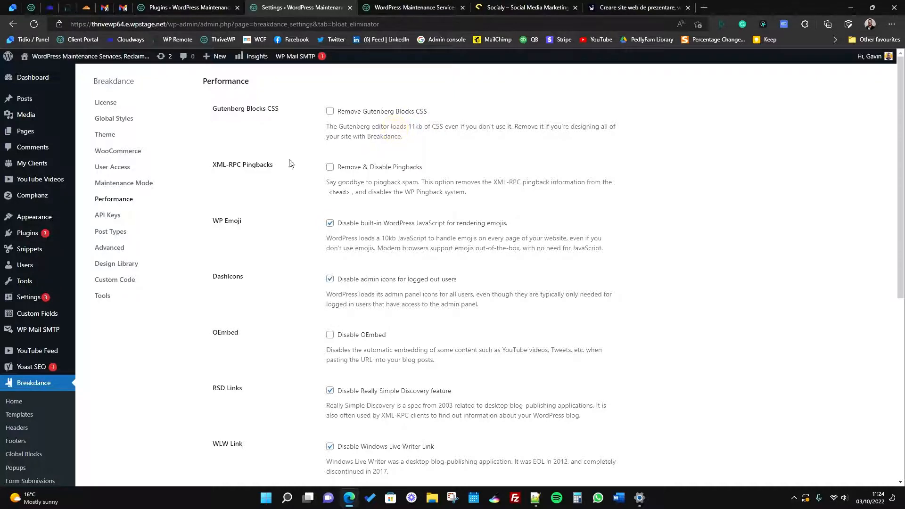
click(330, 171)
scroll(294, 219, down, 1)
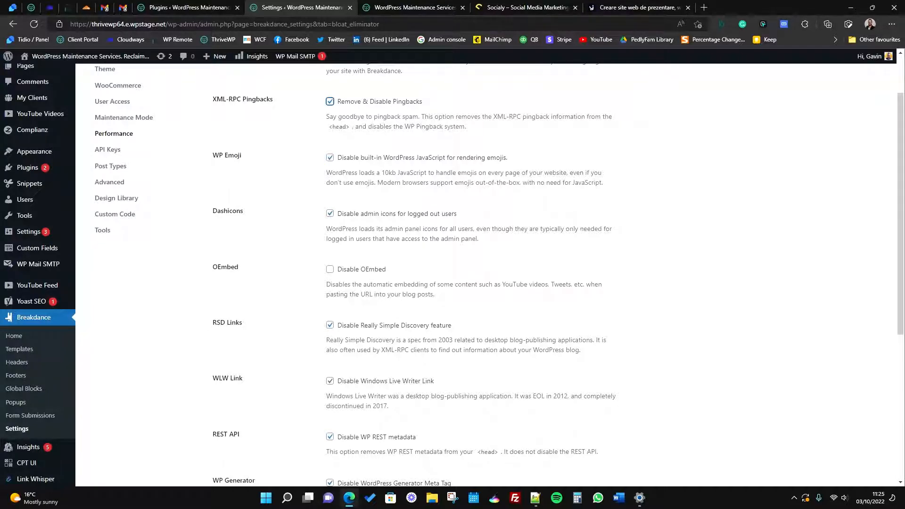
scroll(347, 206, down, 1)
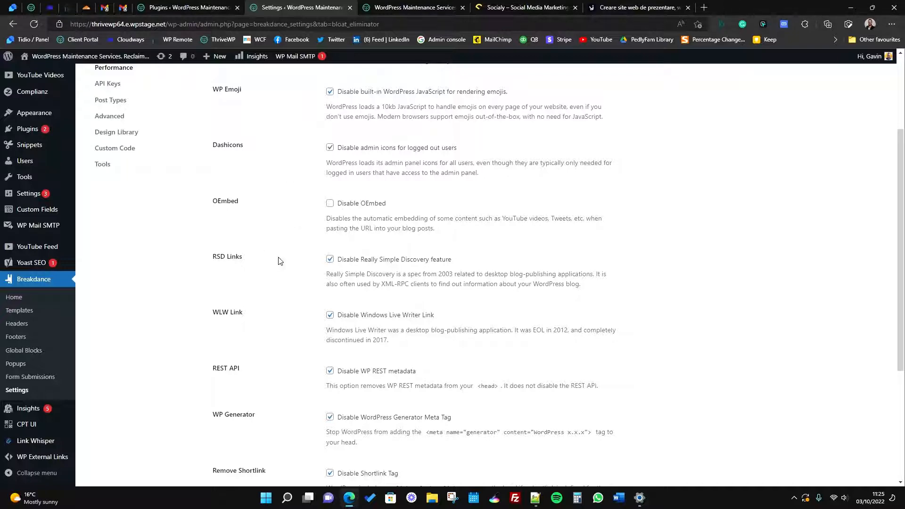
scroll(293, 259, down, 1)
scroll(307, 261, down, 2)
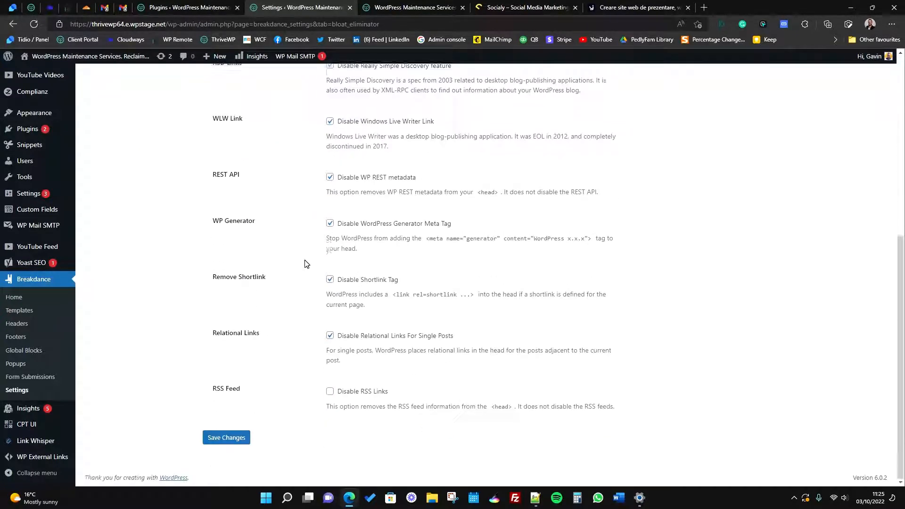
click(231, 437)
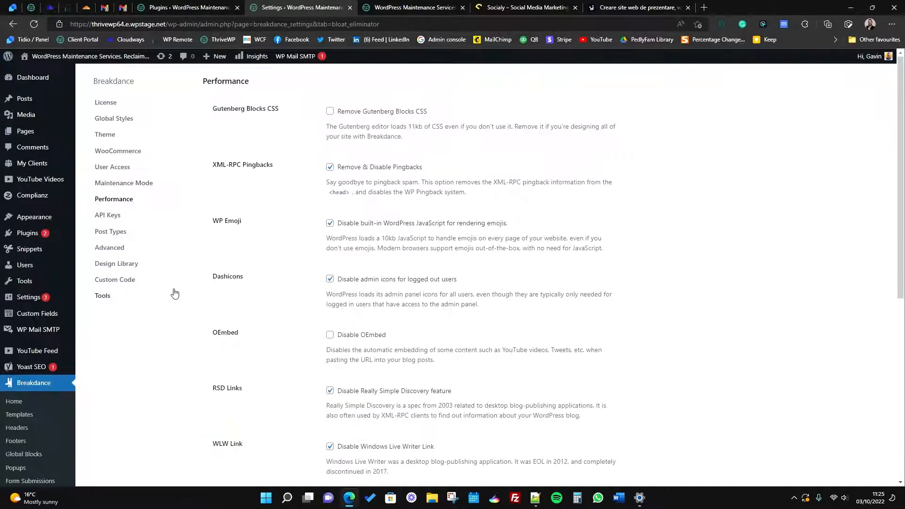
Examine the API Keys settings to see which third-party services can be connected.
click(100, 215)
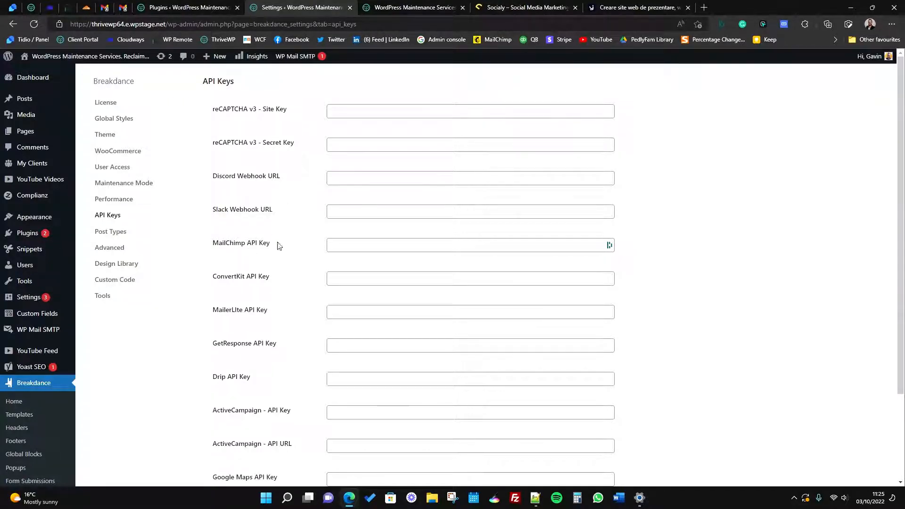
scroll(289, 249, down, 3)
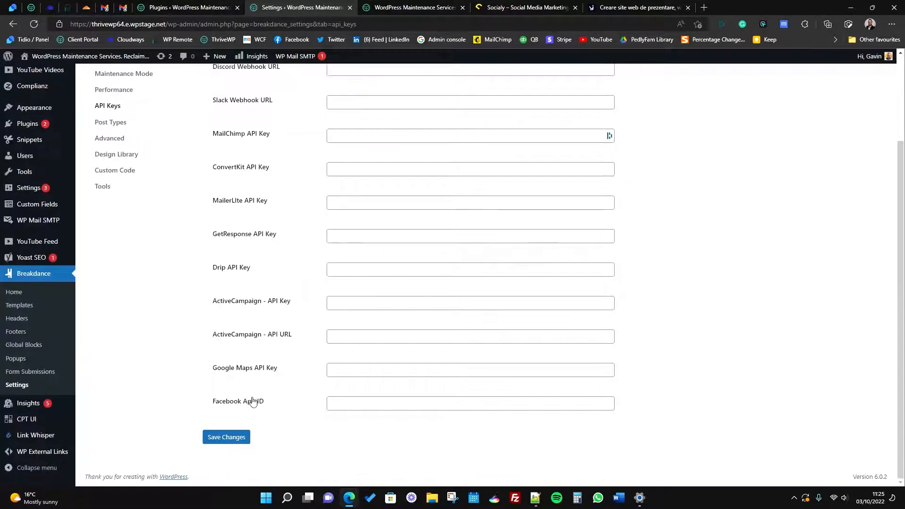
scroll(160, 402, up, 2)
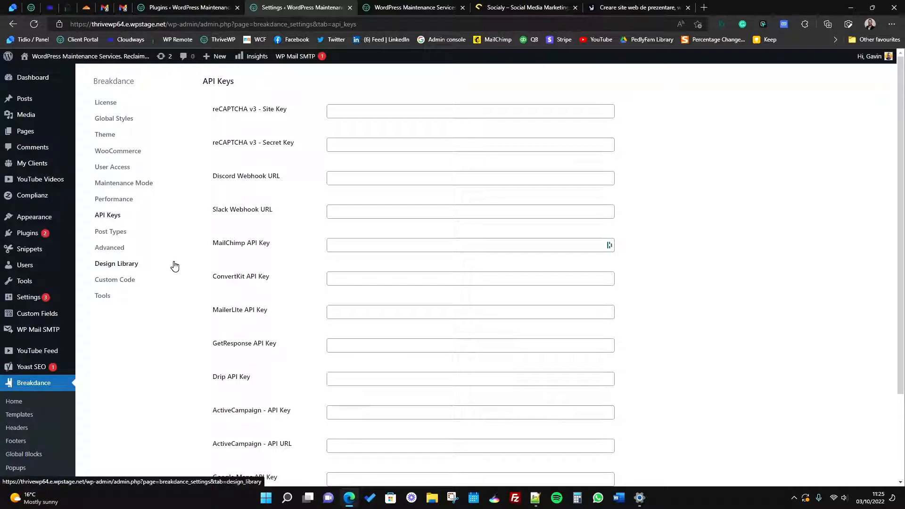
scroll(165, 380, down, 2)
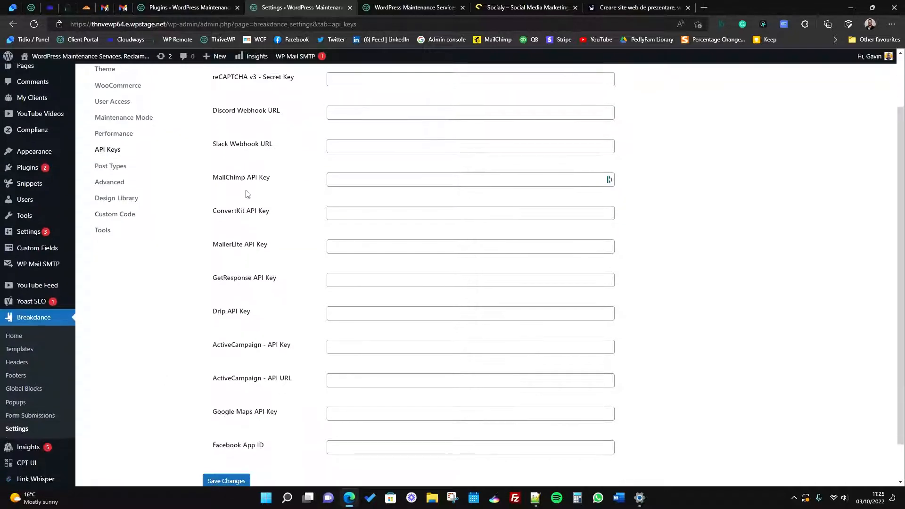
scroll(246, 174, up, 2)
scroll(163, 351, down, 2)
Enable Breakdance editing only for the Page post type and save the changes.
click(128, 174)
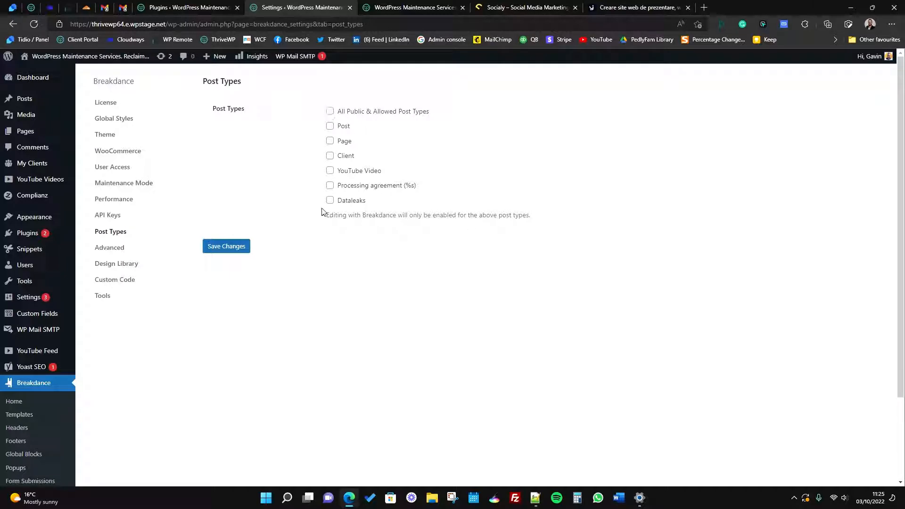
click(329, 127)
click(330, 140)
click(329, 126)
click(254, 208)
click(330, 142)
click(226, 249)
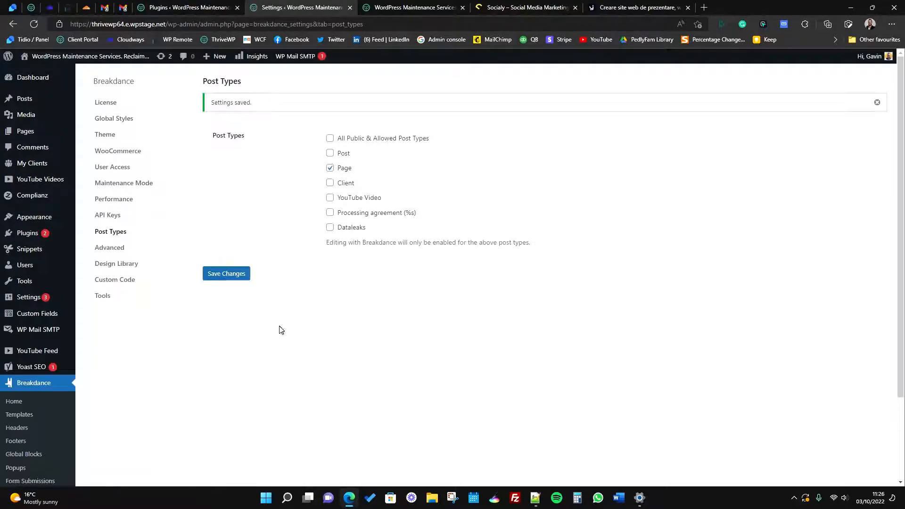
Enable Turn This Website Into a Design Set in the Design Library settings and save the changes.
click(128, 253)
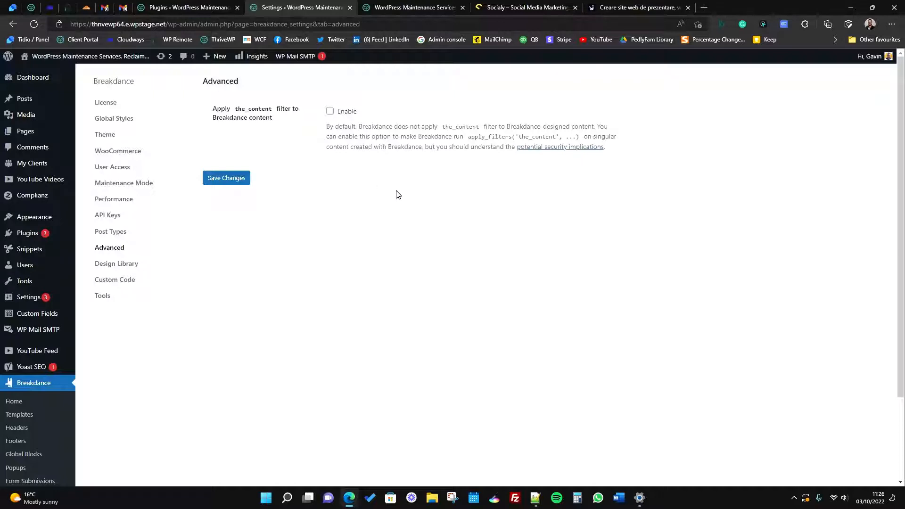
click(135, 267)
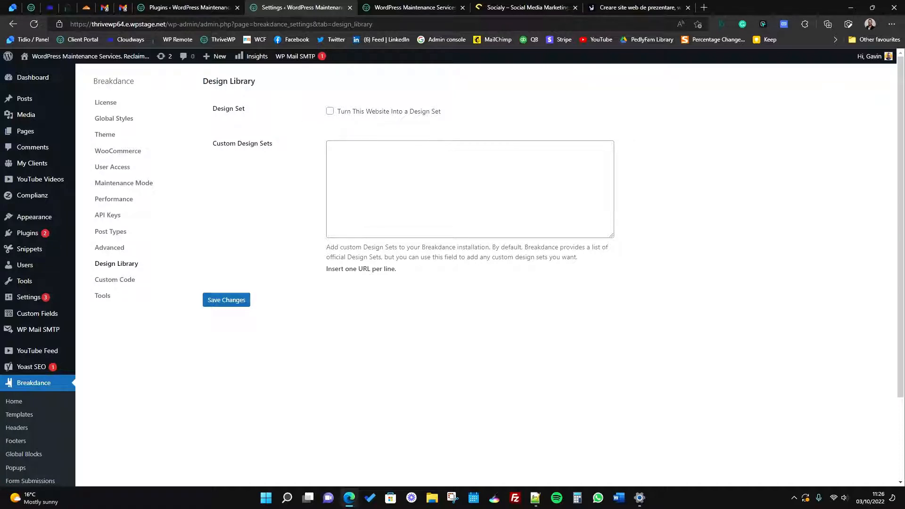
click(330, 112)
click(236, 303)
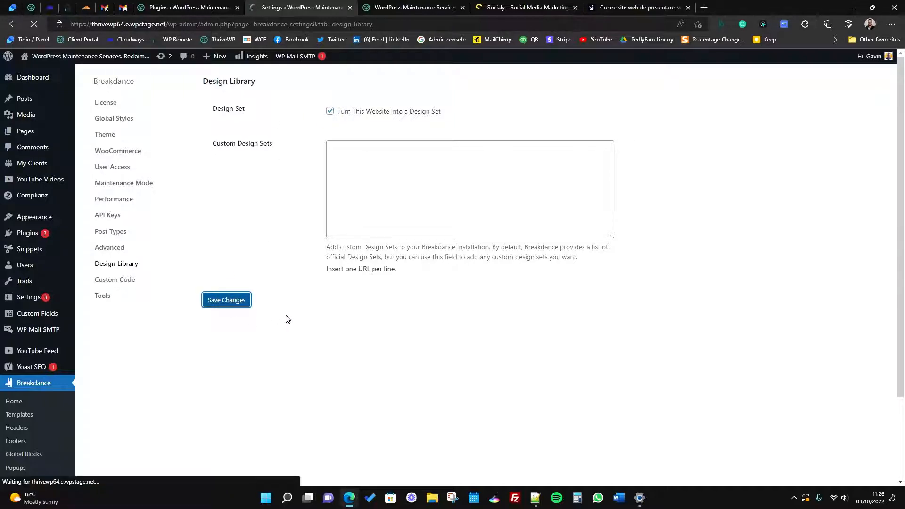
Inspect the full shareable URL of the website's design set.
click(413, 155)
drag(413, 154, 472, 157)
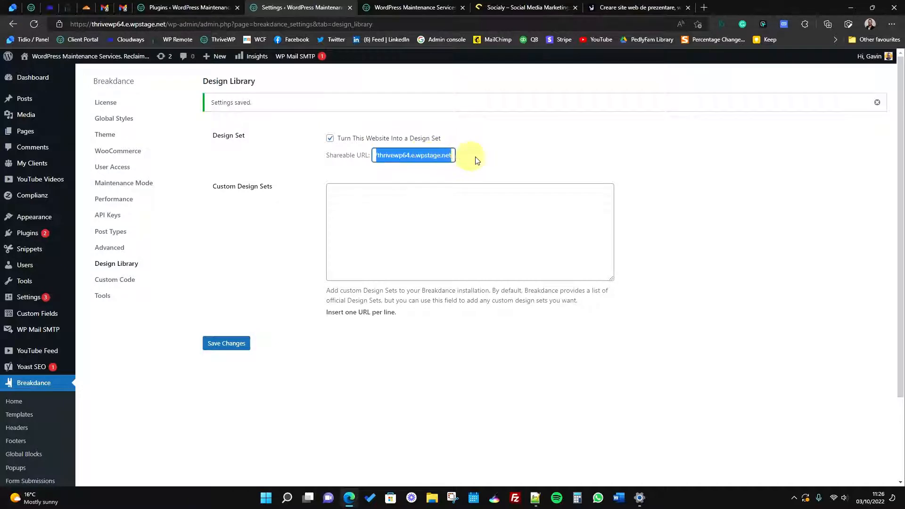
click(414, 157)
drag(417, 156, 474, 145)
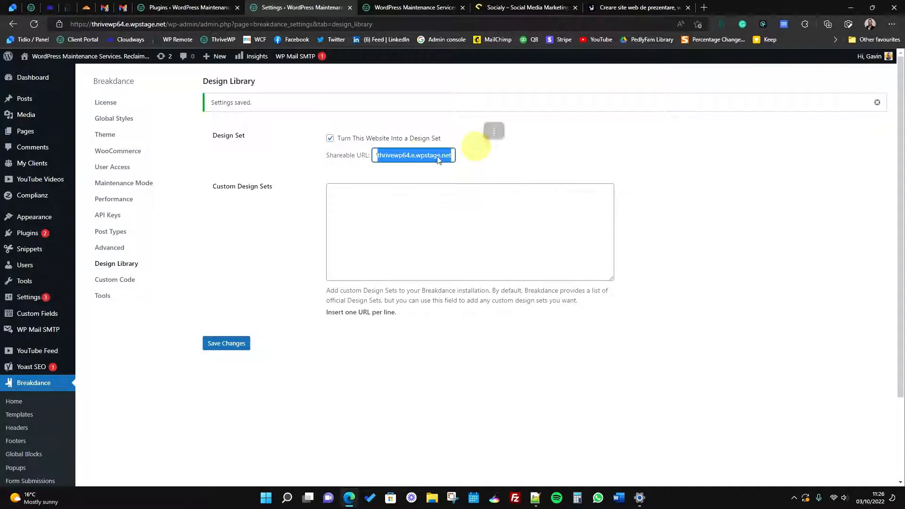
click(429, 156)
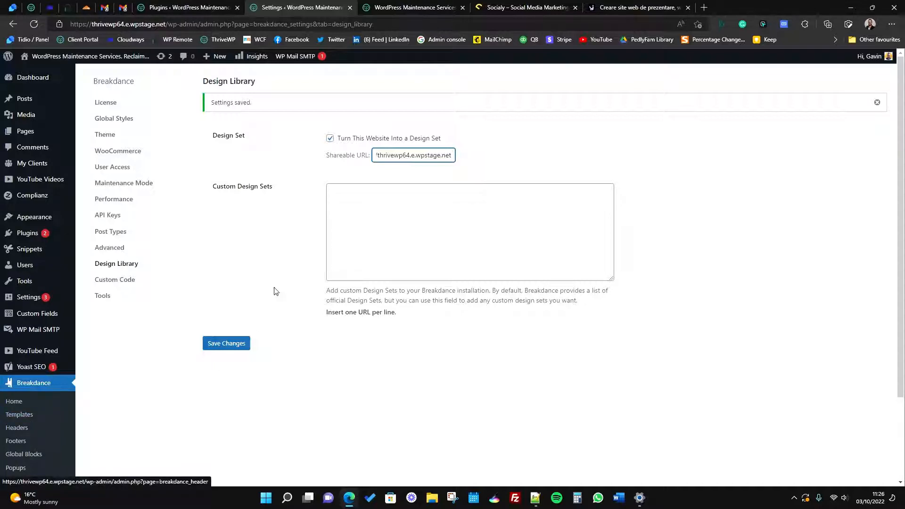
key(Tab)
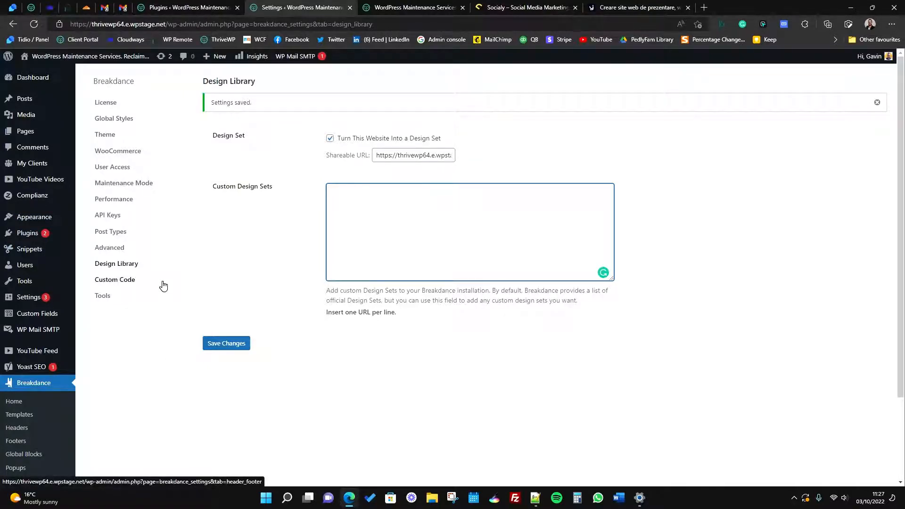
Disable Turn This Website Into a Design Set and save the changes.
click(330, 138)
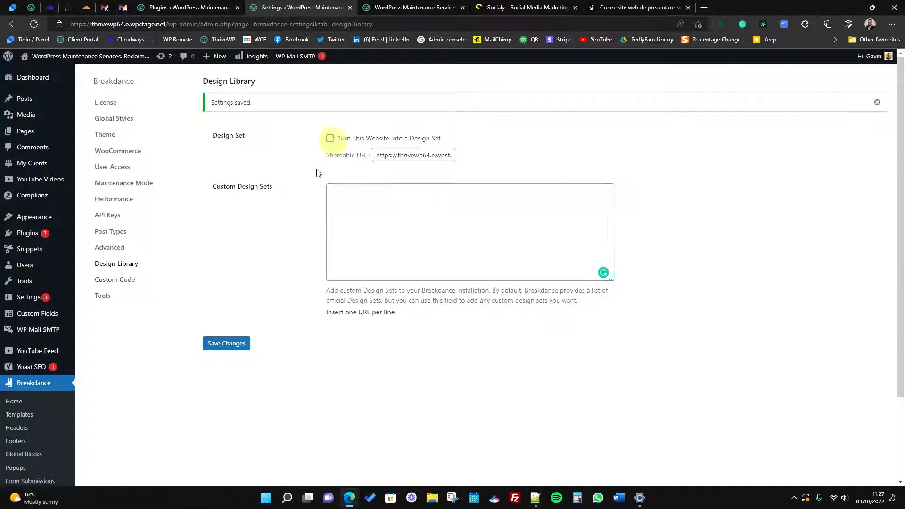
click(231, 343)
Regenerate the CSS cache and create the required Breakdance directories with the settings' Tools.
click(123, 282)
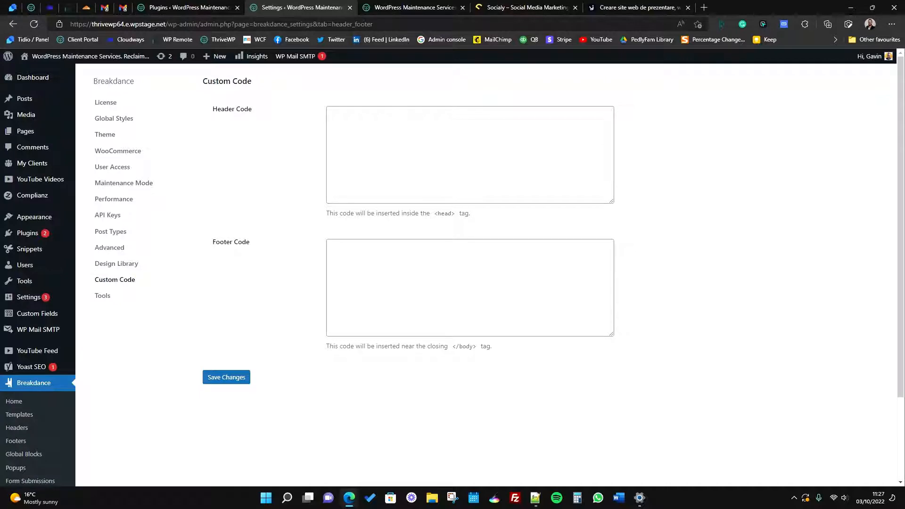
click(107, 296)
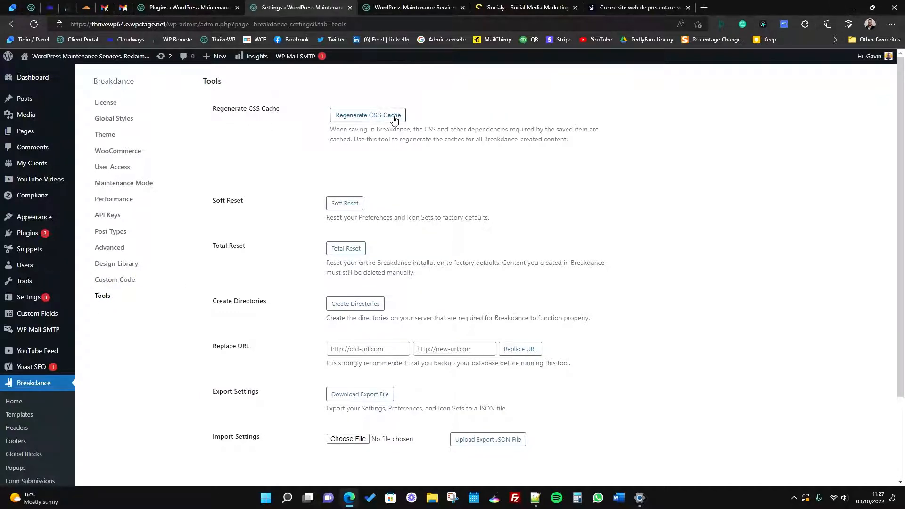
click(395, 118)
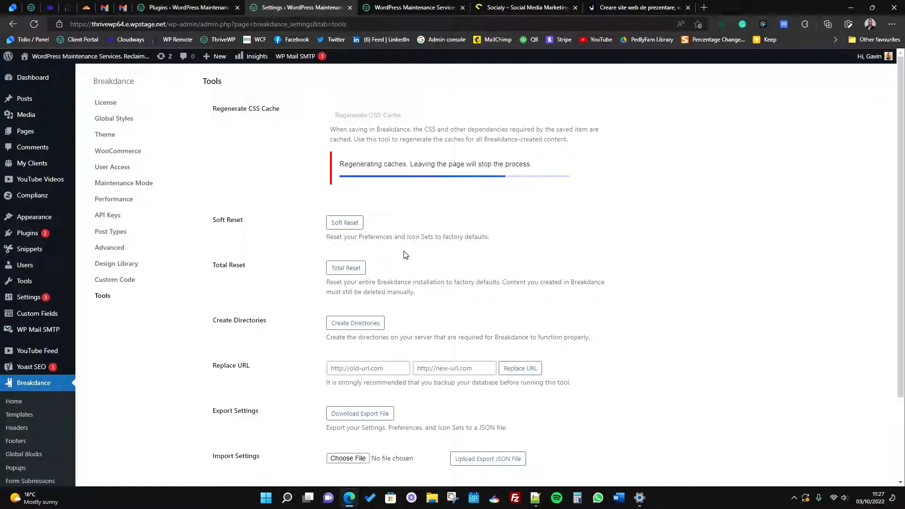
scroll(295, 281, down, 3)
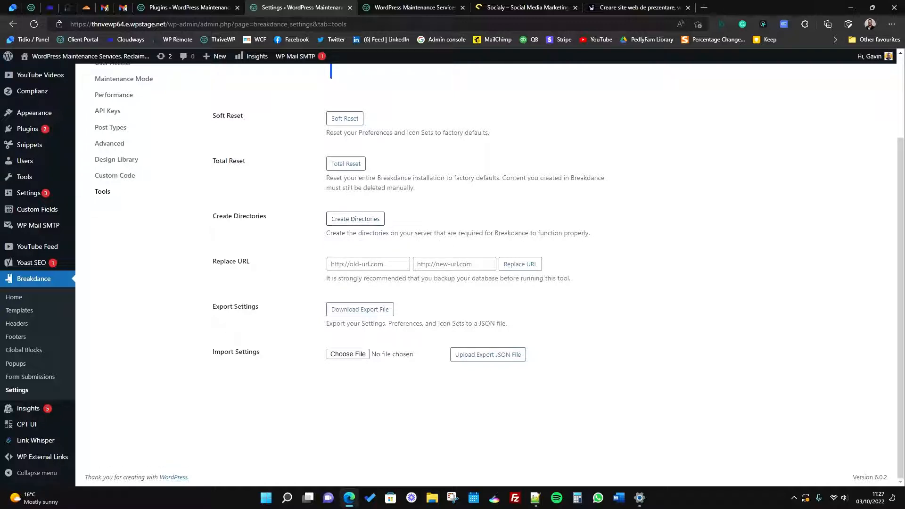
click(366, 222)
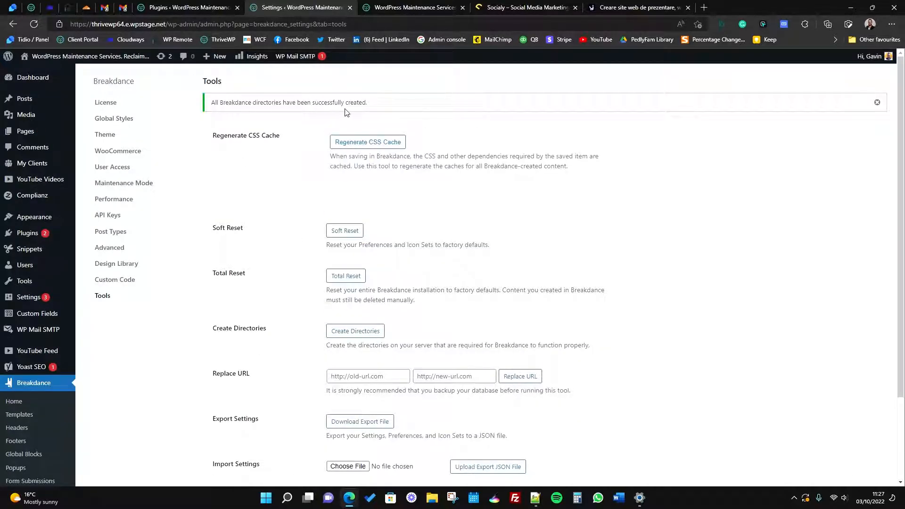
Review the reset, Replace URL, export and import options on the Breakdance Tools page.
scroll(269, 262, down, 3)
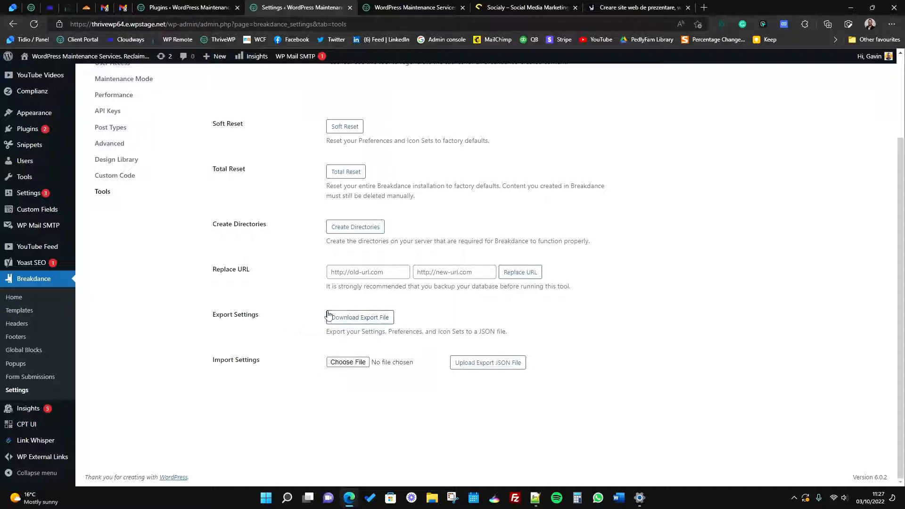
scroll(157, 309, up, 1)
scroll(156, 308, up, 2)
scroll(311, 359, down, 3)
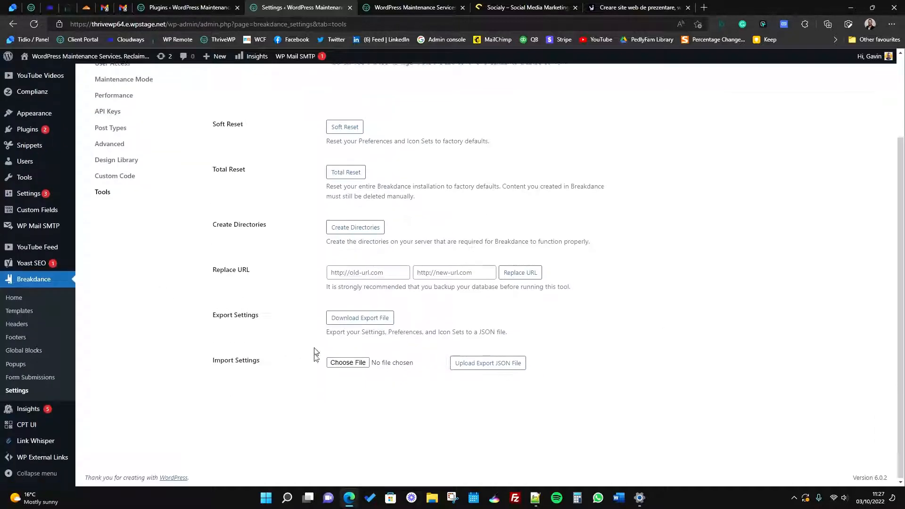
scroll(207, 329, up, 3)
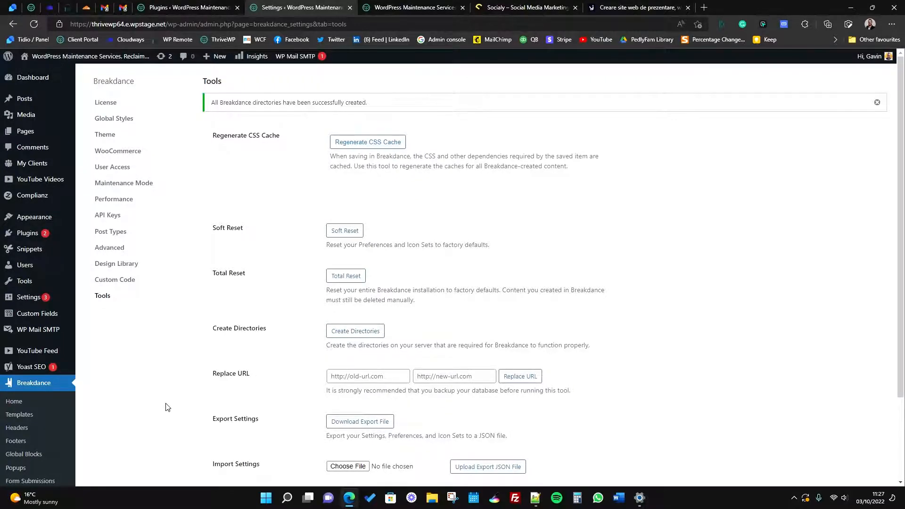
scroll(168, 406, down, 3)
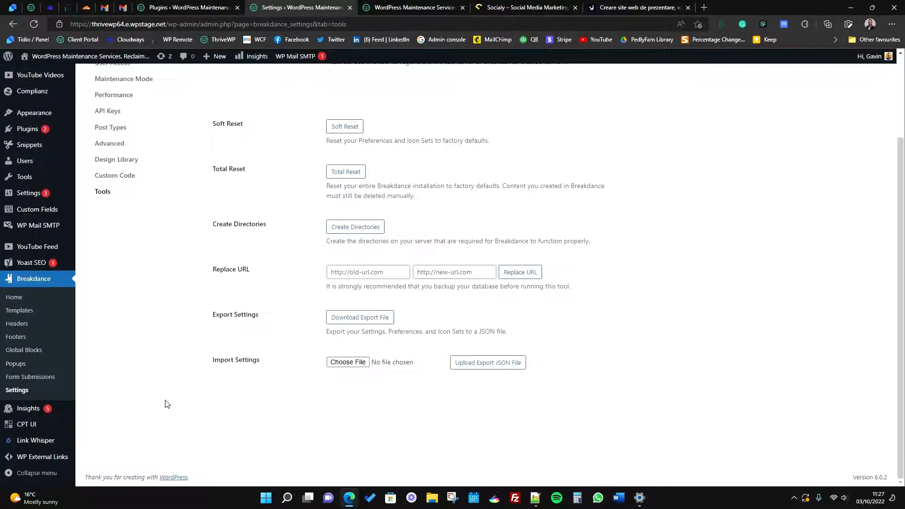
Open the Breakdance Headers list, check the header on the live ThriveWP homepage, and return to the list.
click(17, 324)
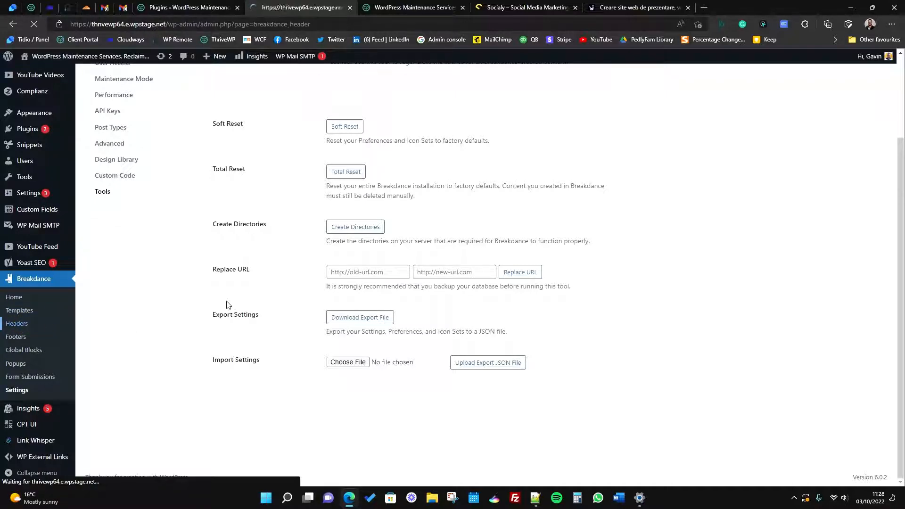
click(394, 7)
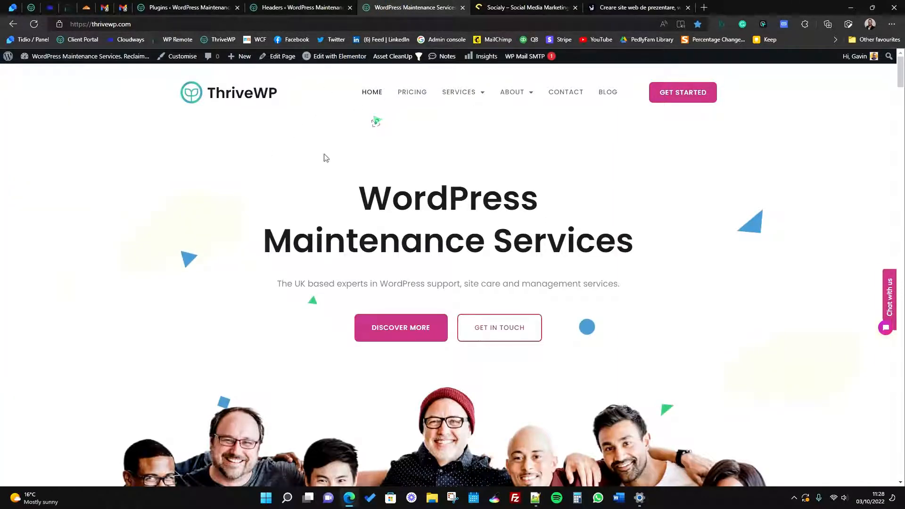
drag(327, 4, 441, 7)
Start a new header titled "Header" and set its location to Everywhere.
click(151, 80)
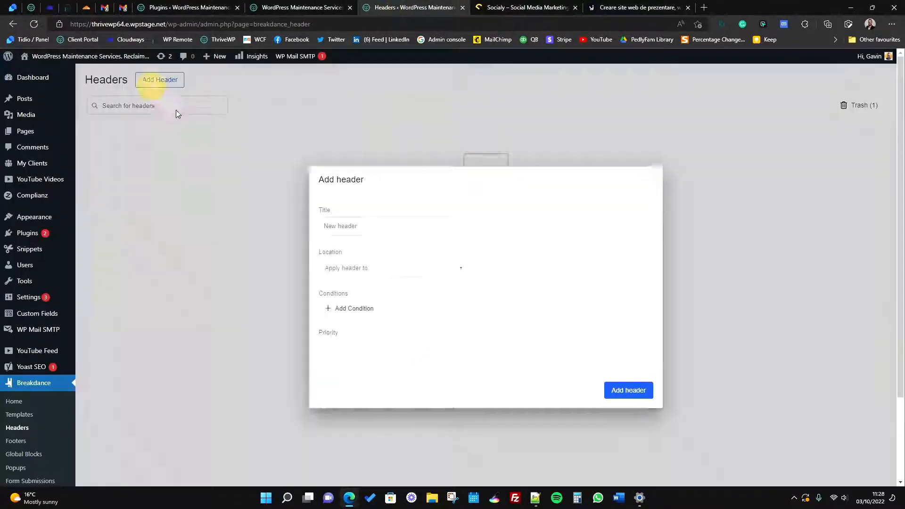
click(362, 214)
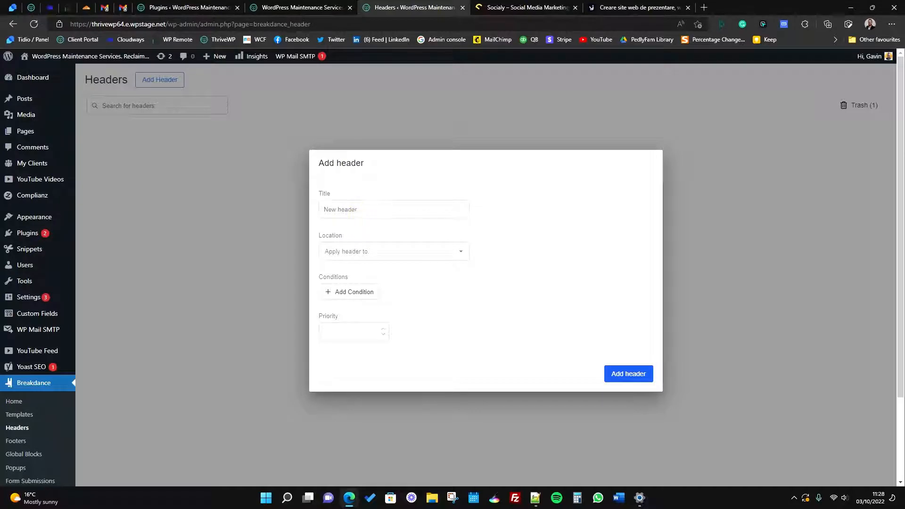
text(Header)
click(361, 251)
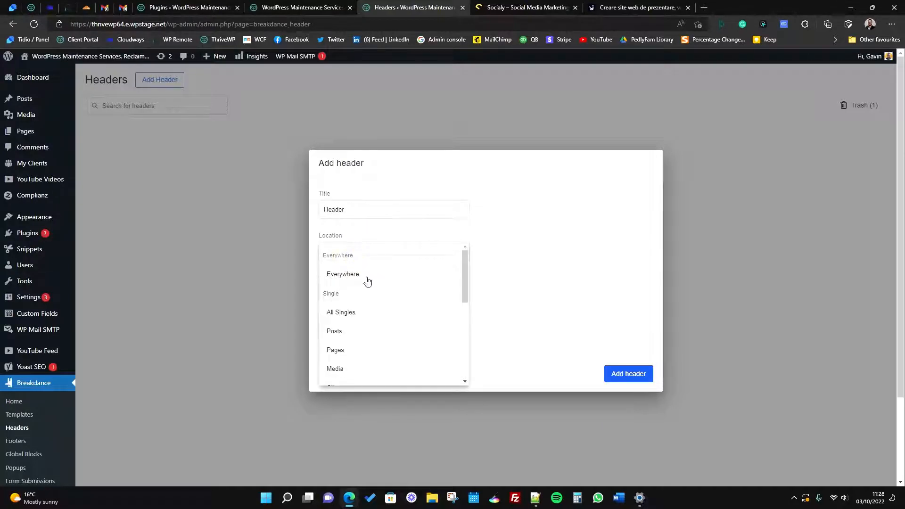
click(362, 278)
click(403, 255)
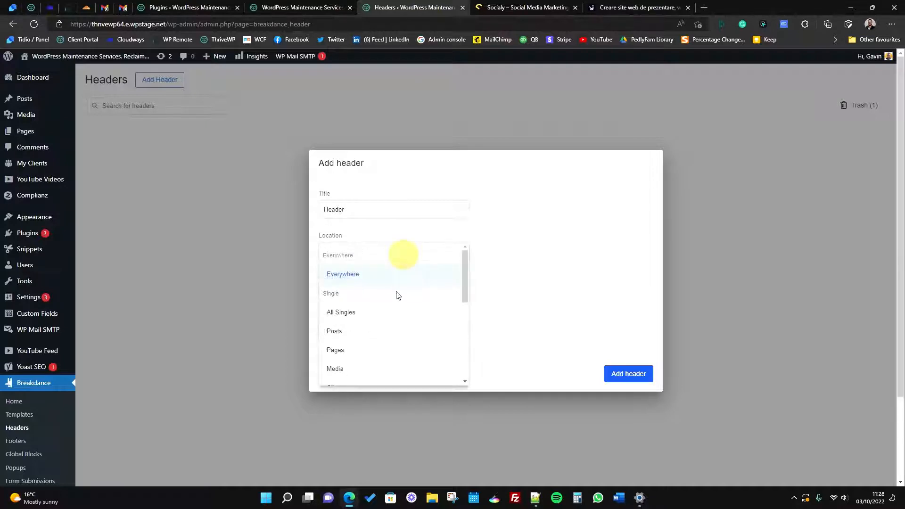
scroll(368, 335, down, 2)
scroll(369, 333, up, 1)
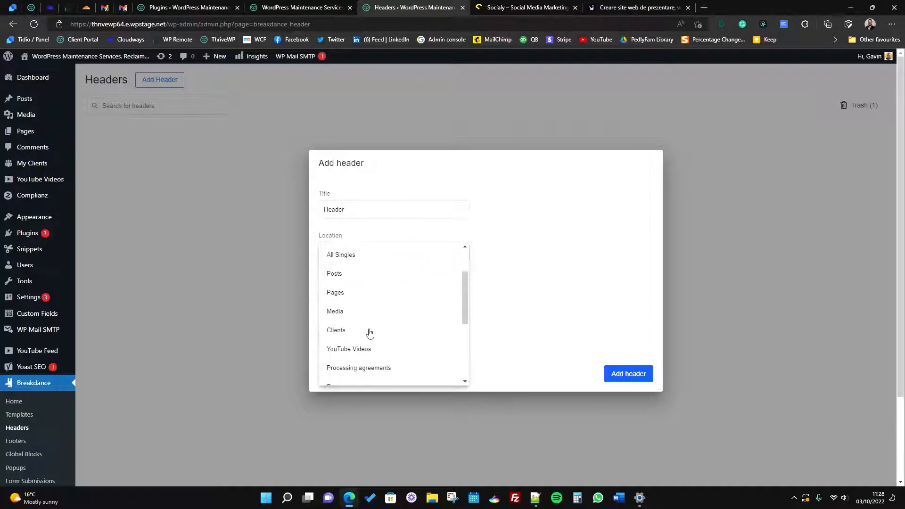
scroll(365, 314, up, 2)
click(502, 264)
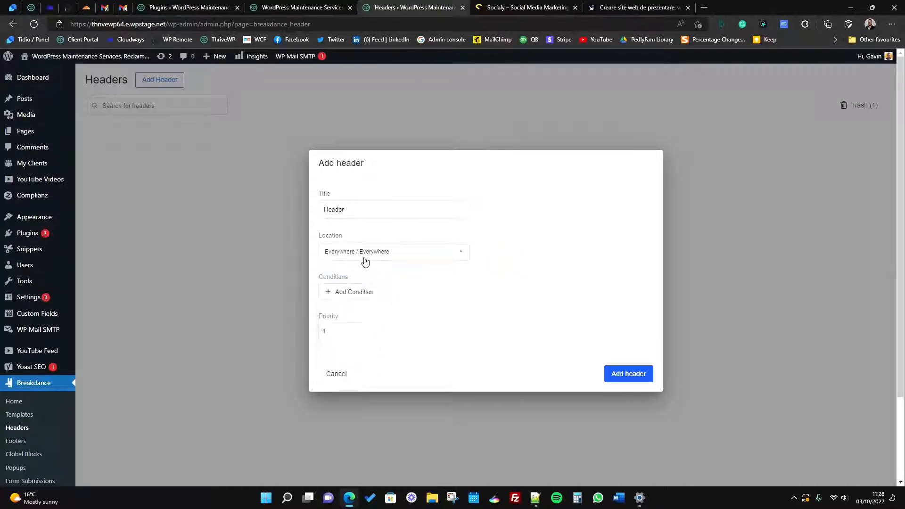
click(339, 290)
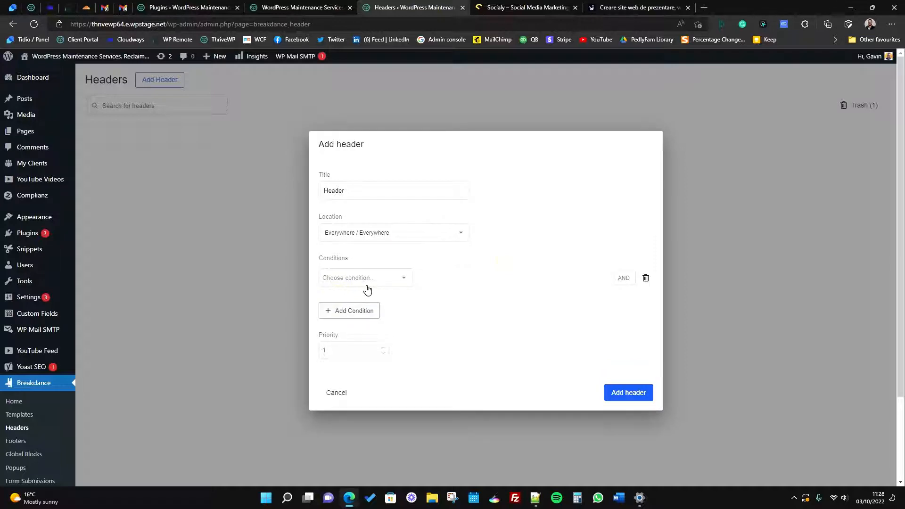
click(387, 280)
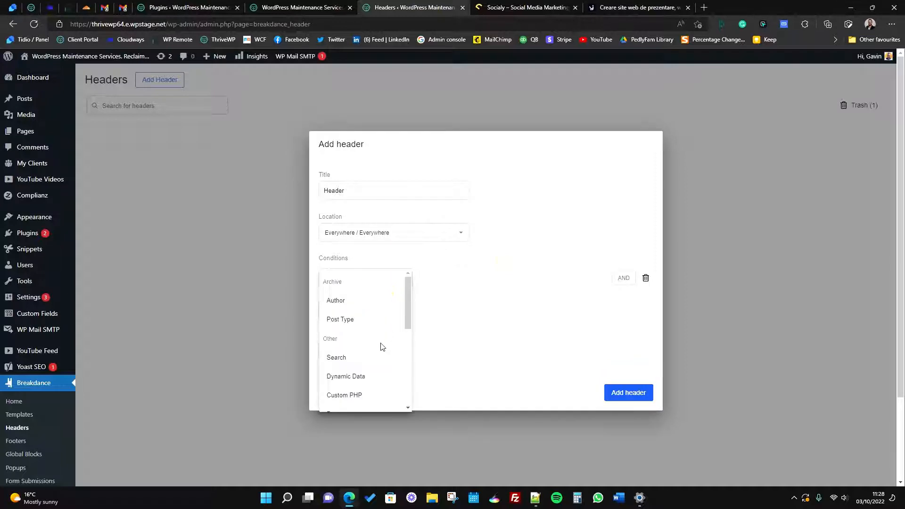
scroll(372, 348, down, 10)
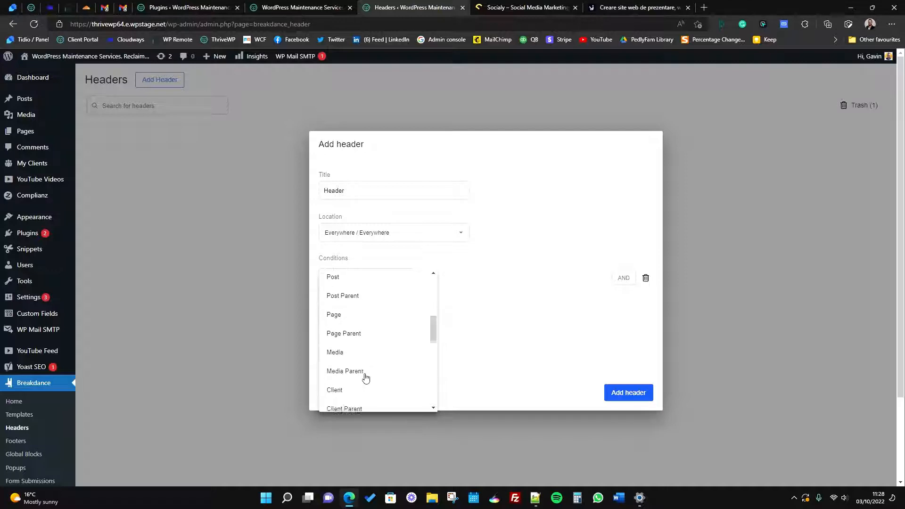
scroll(424, 353, up, 3)
click(475, 331)
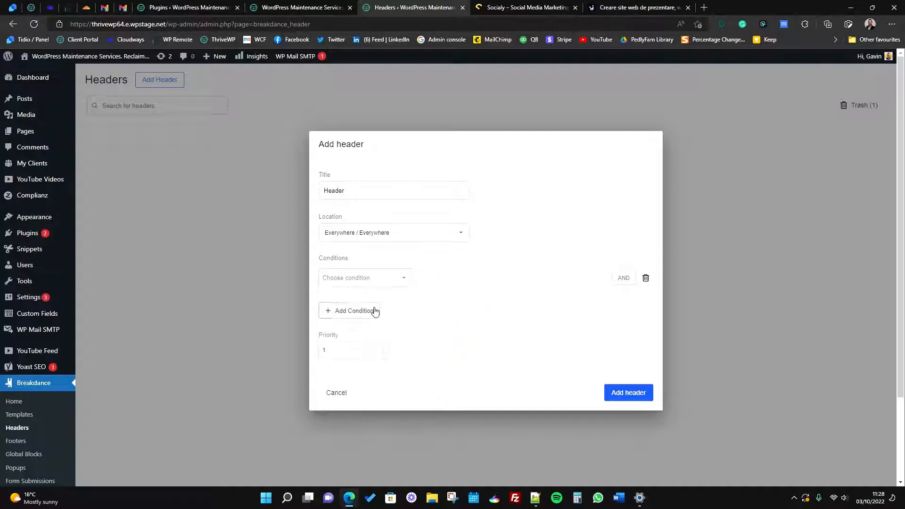
click(645, 278)
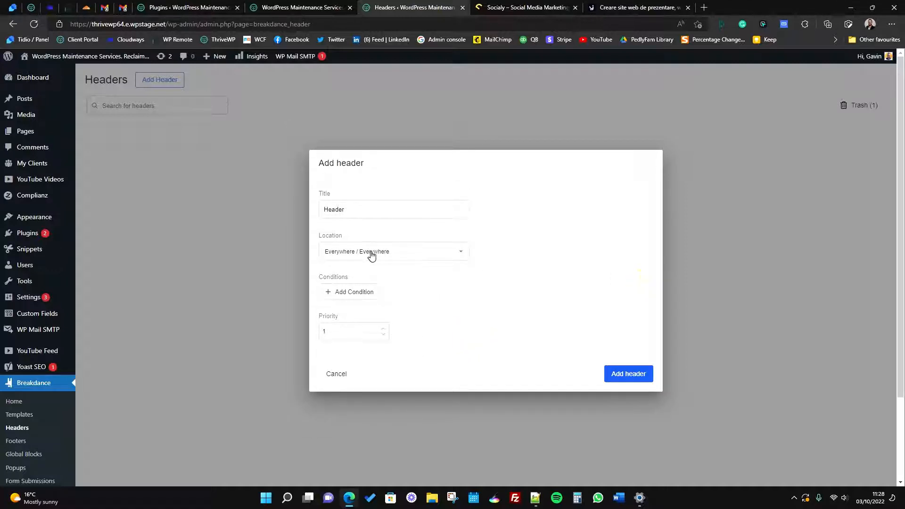
Create the header and open it for editing in the Breakdance builder.
click(627, 372)
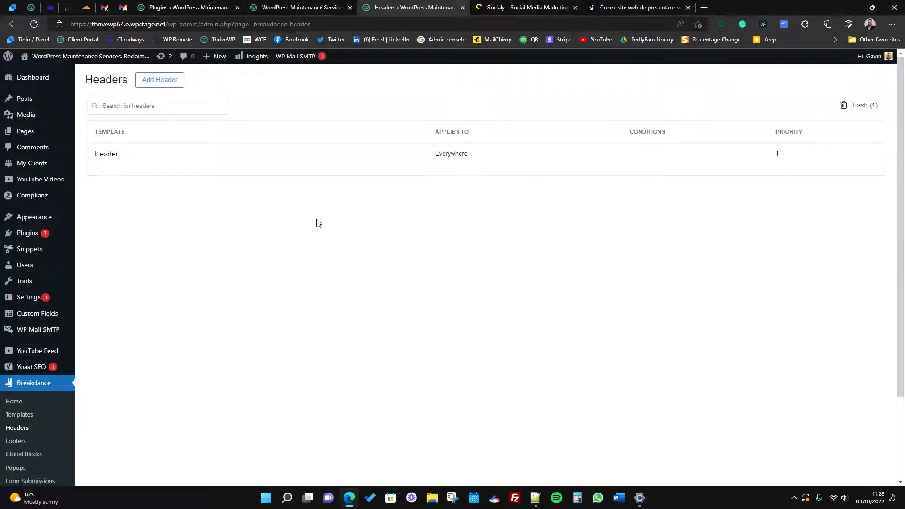
click(109, 170)
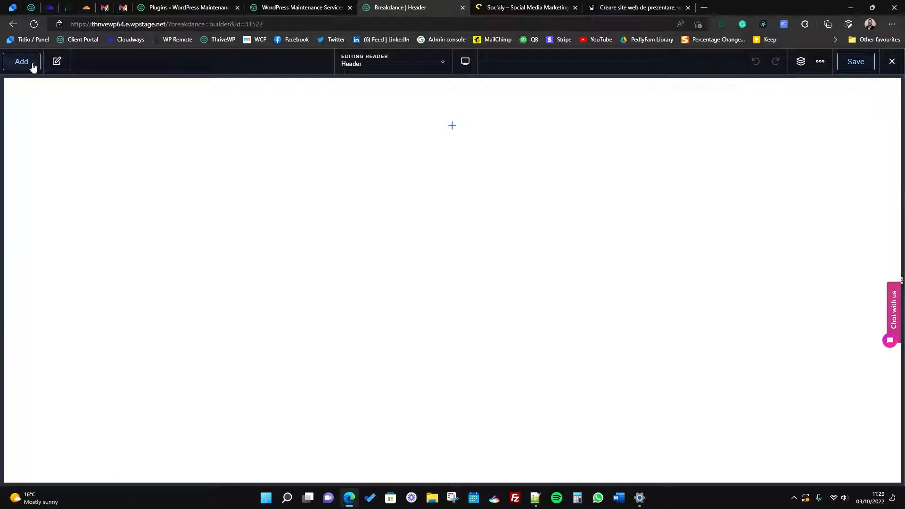
click(404, 69)
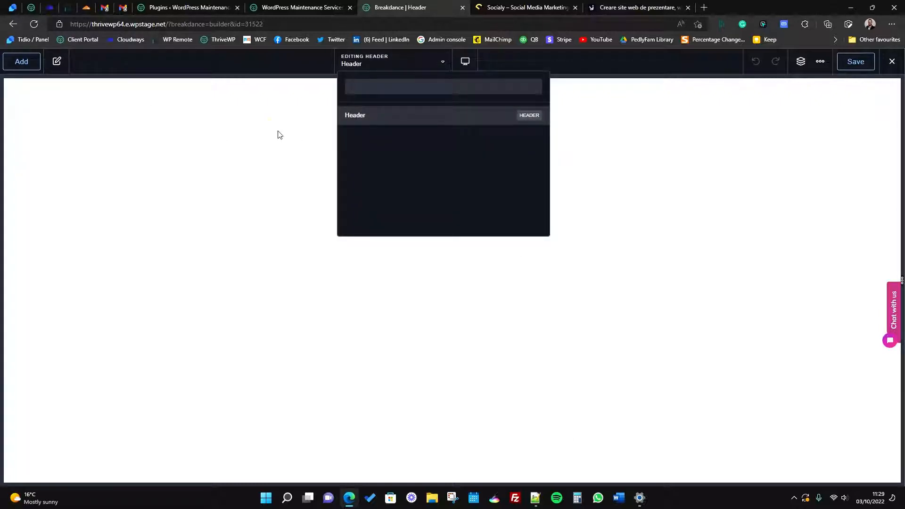
click(494, 246)
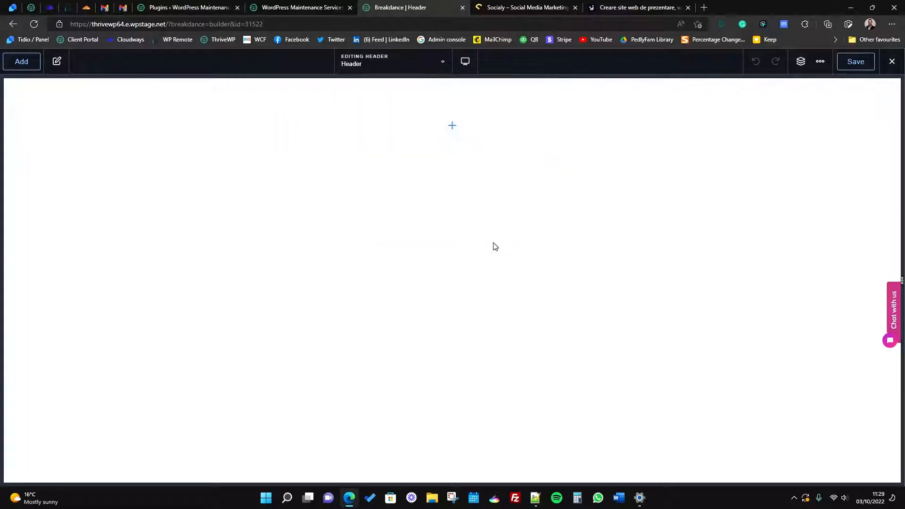
Find the Header Builder element by searching for "head" and place it on the empty header canvas.
click(31, 64)
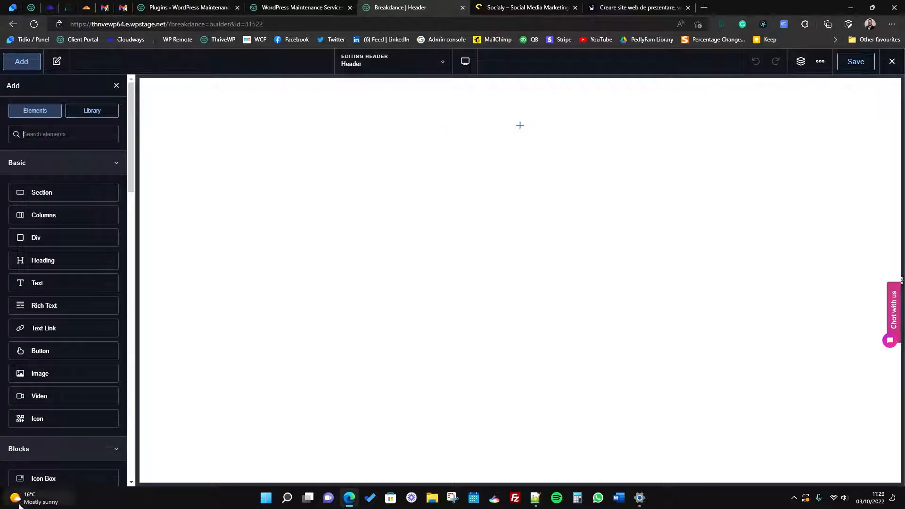
scroll(73, 301, down, 3)
scroll(73, 311, up, 3)
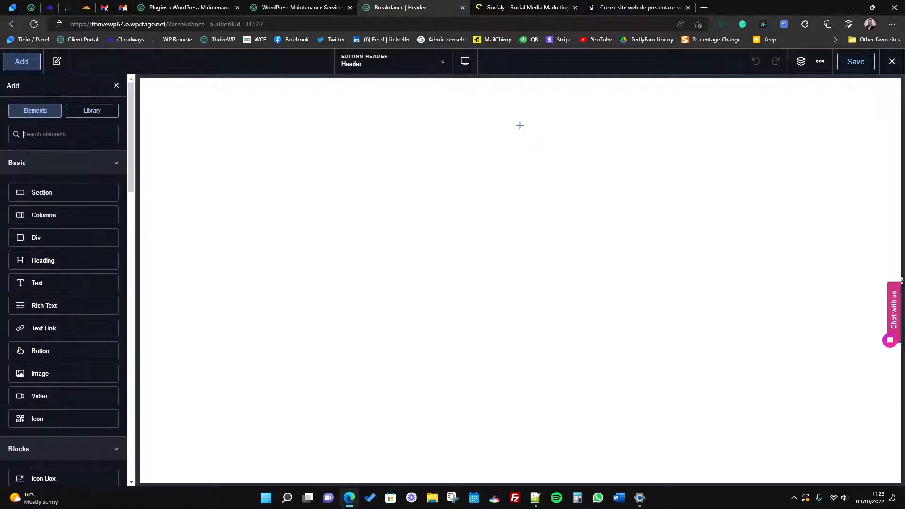
click(34, 134)
text(head)
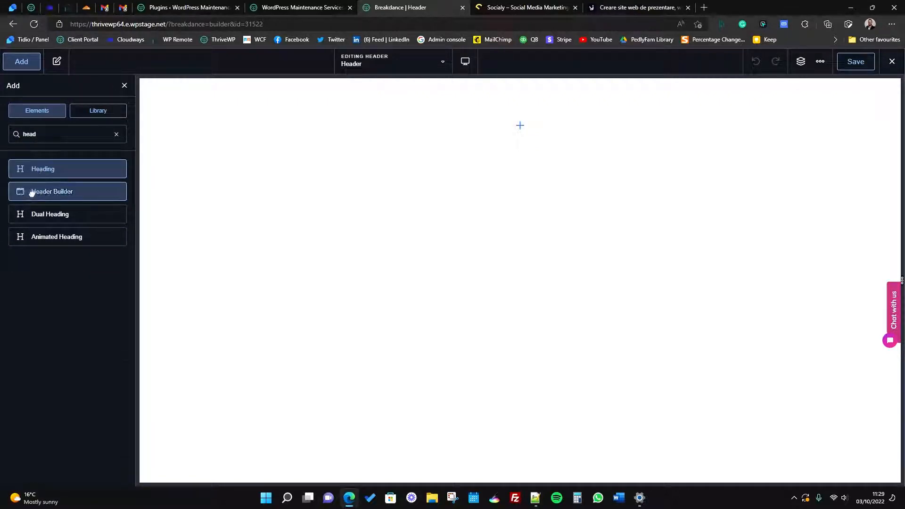
drag(31, 192, 416, 178)
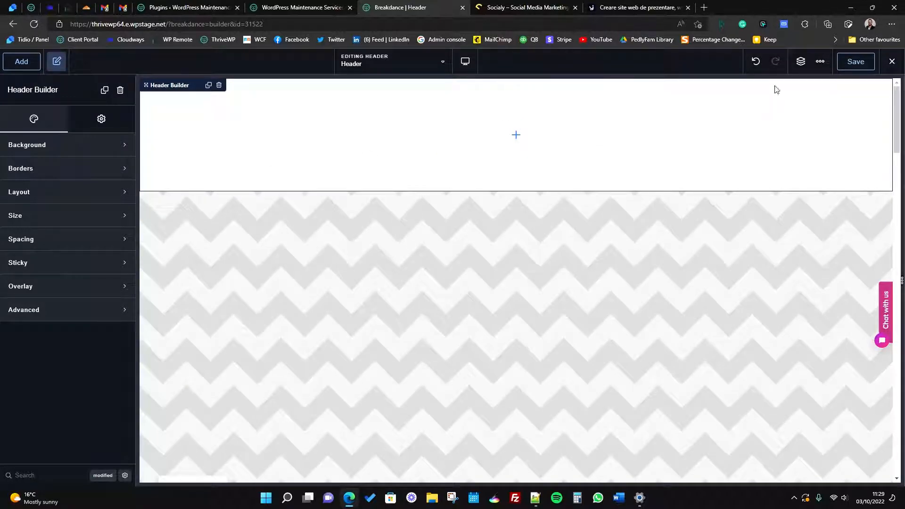
Show the page structure and place an Image element inside the Header Builder.
click(800, 66)
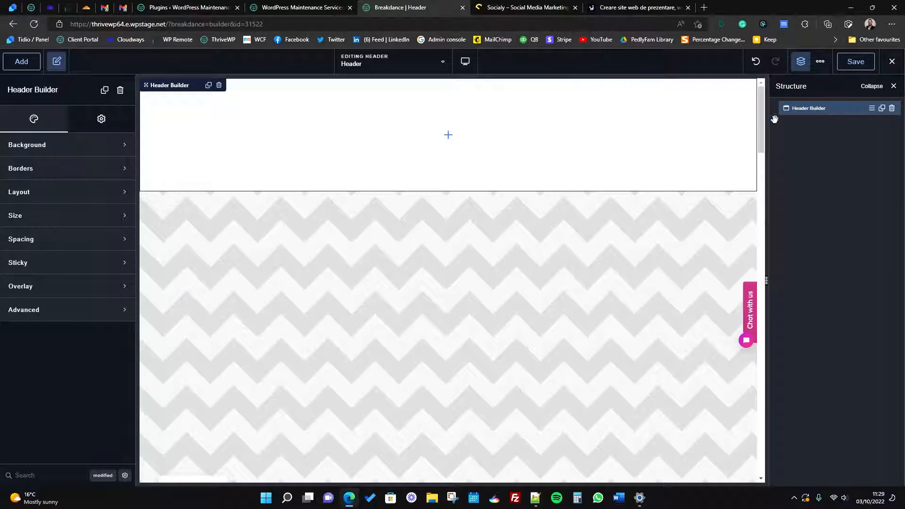
click(21, 61)
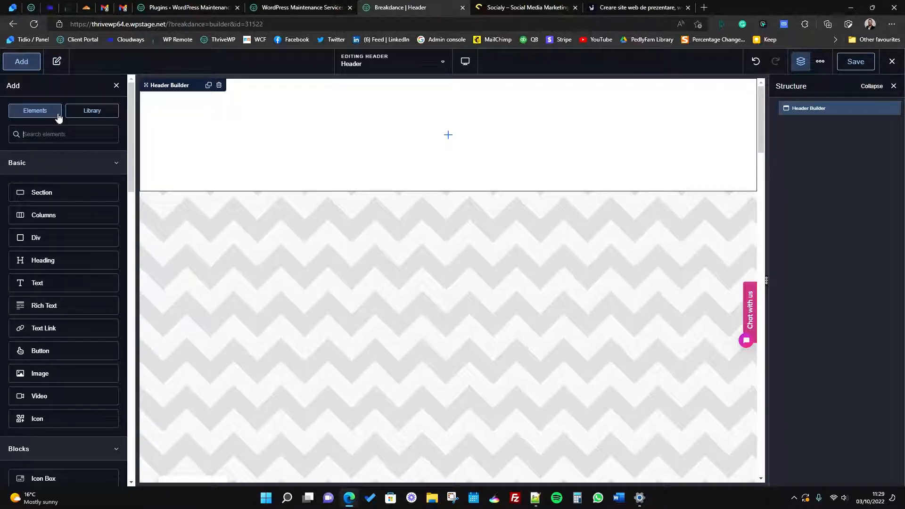
text(ima)
drag(61, 169, 170, 144)
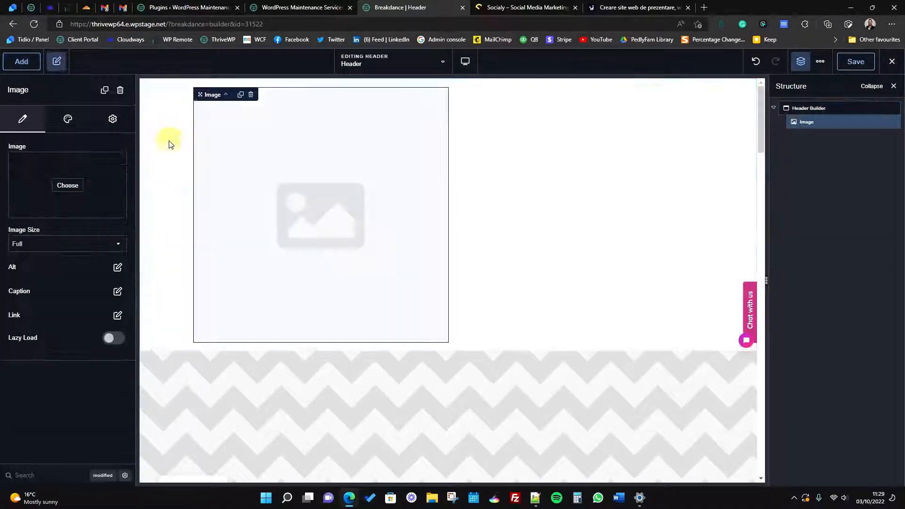
Search the addable elements for "menu".
click(21, 62)
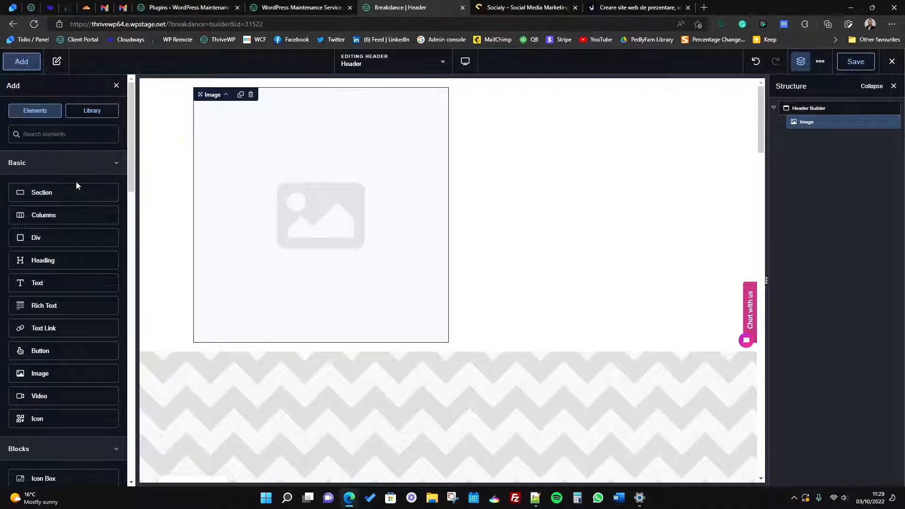
text(man)
key(BackSpace)
key(BackSpace)
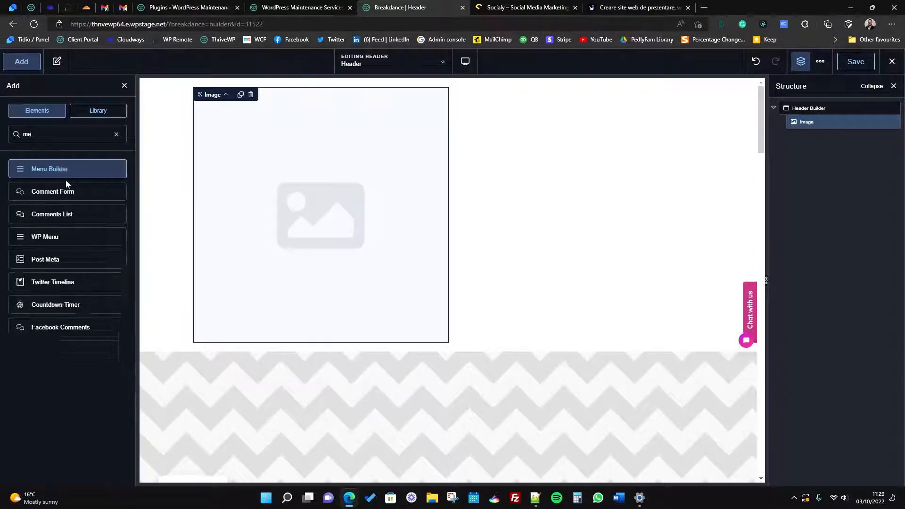
text(enu)
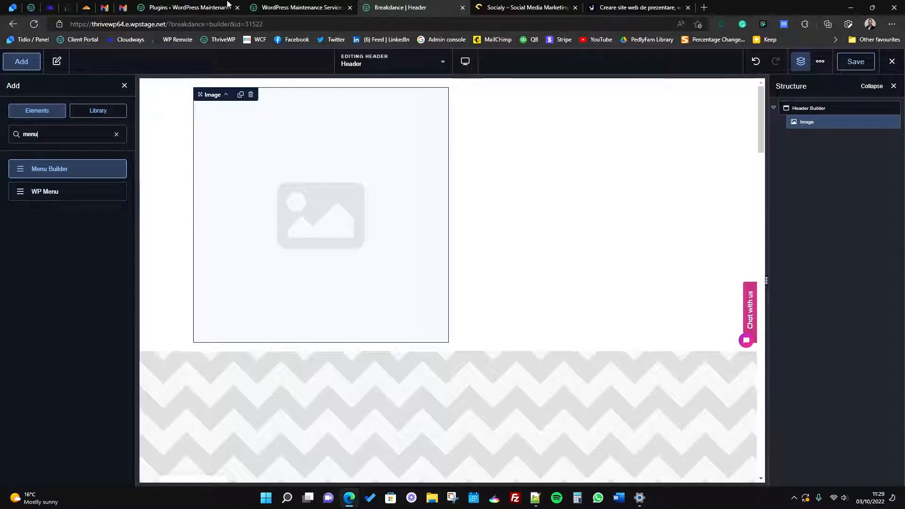
Check the Main Menu structure in the WordPress Menus settings and return to the header builder.
click(204, 5)
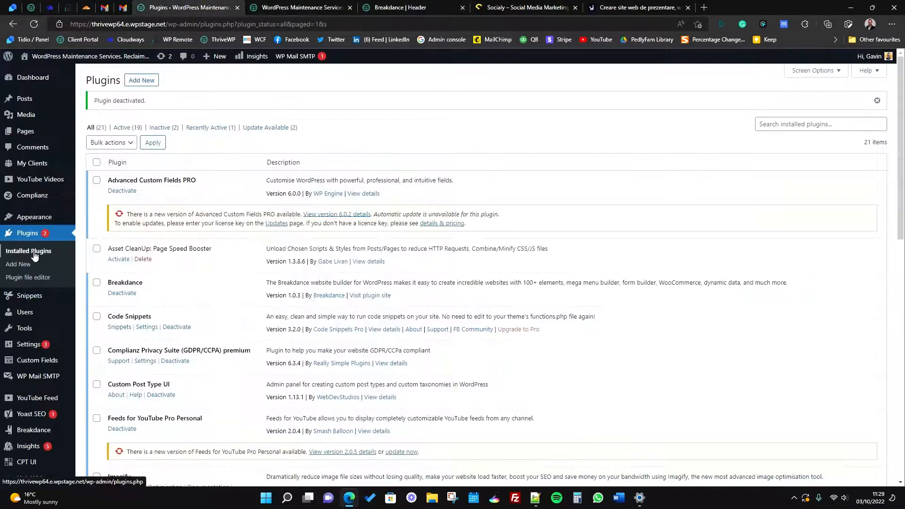
mouse_move(33, 221)
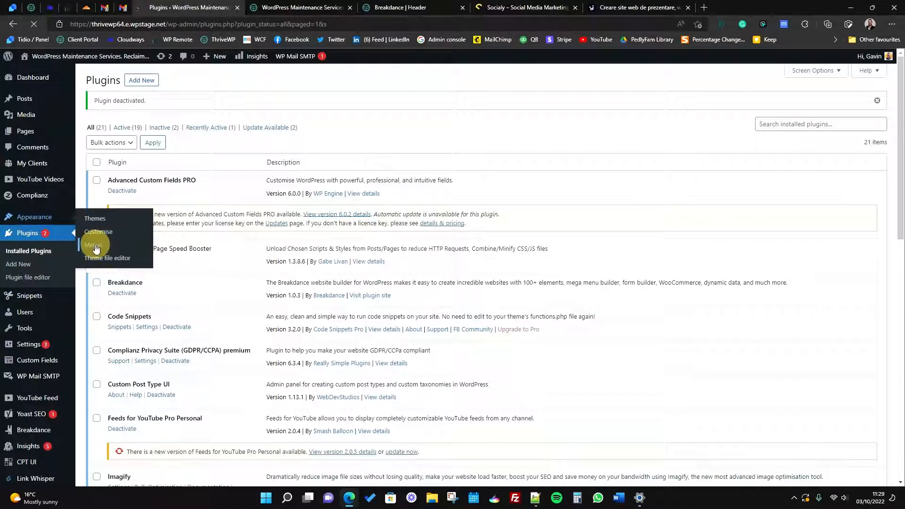
click(96, 246)
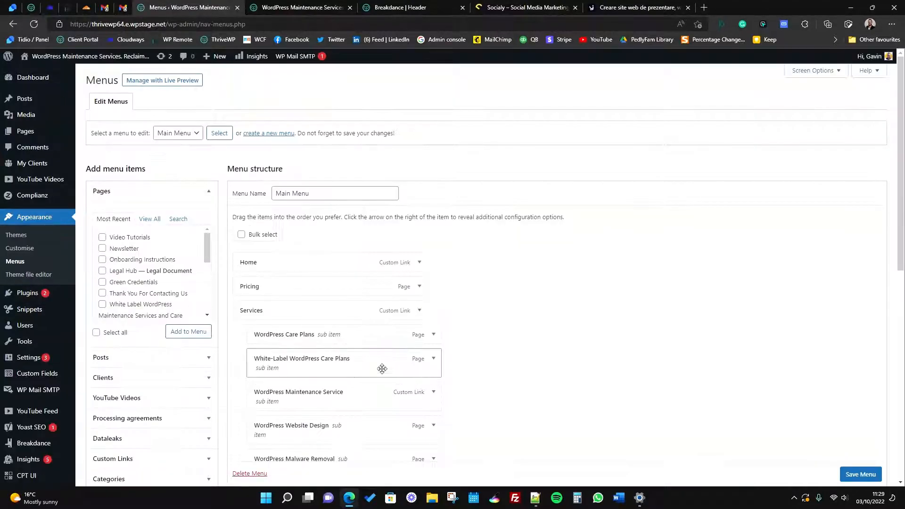
click(398, 7)
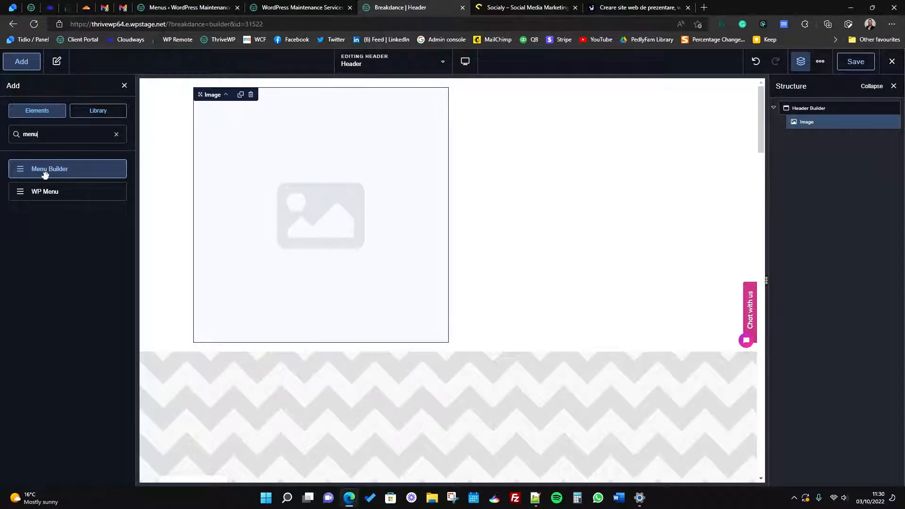
Place a Menu Builder beside the header's Image element and set that image to logo-dark-new-new.png from the media library.
drag(45, 174, 496, 171)
click(250, 214)
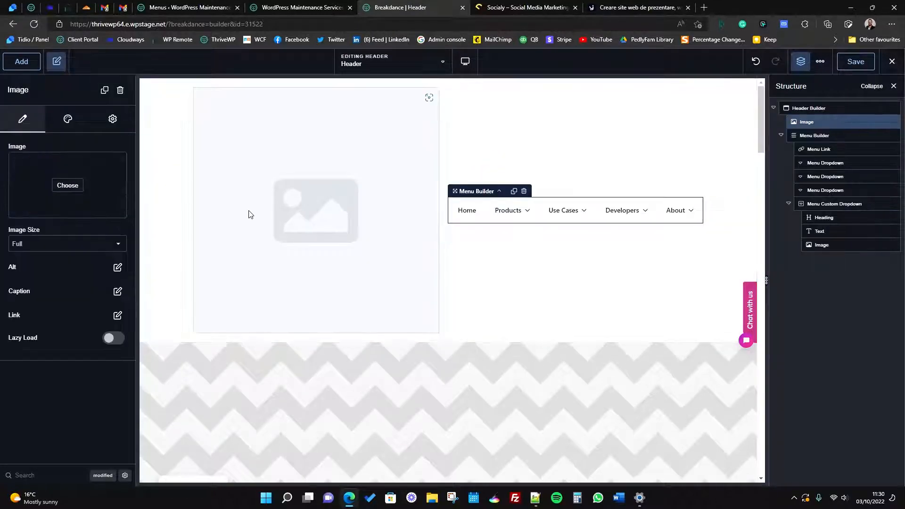
click(71, 187)
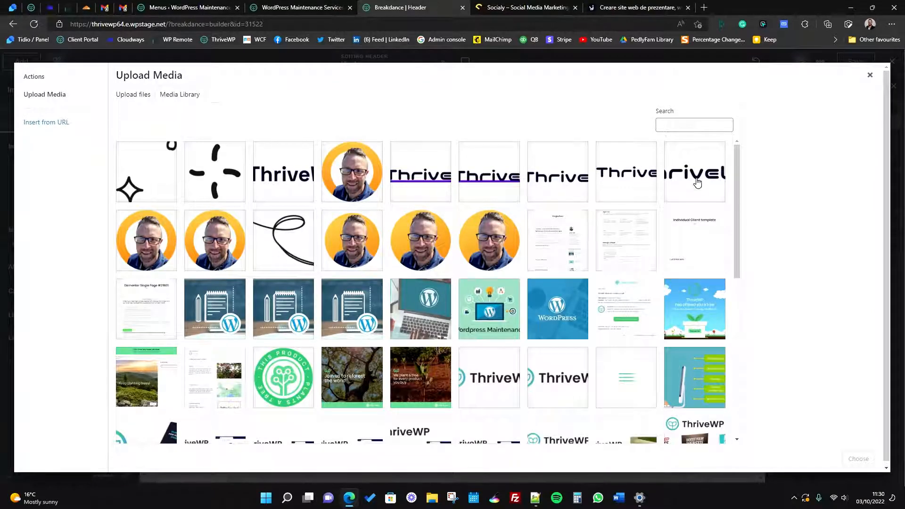
click(697, 183)
click(650, 185)
click(673, 190)
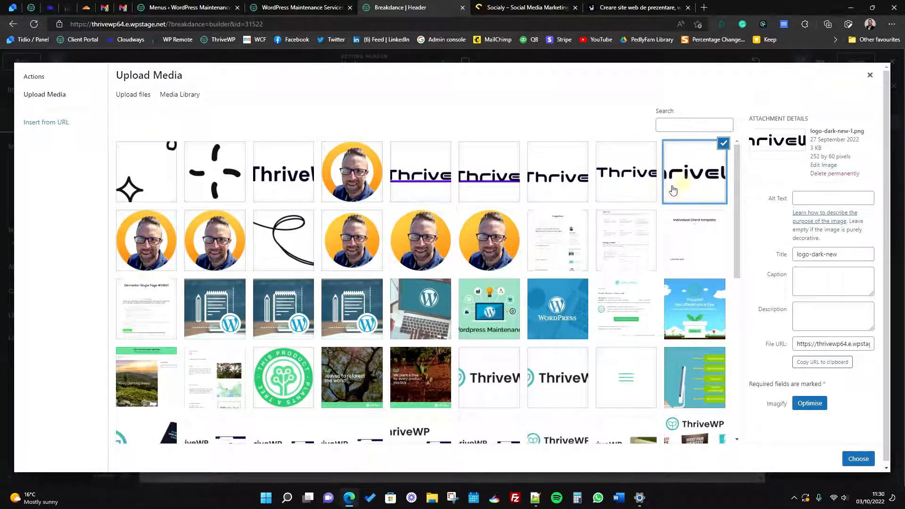
click(622, 186)
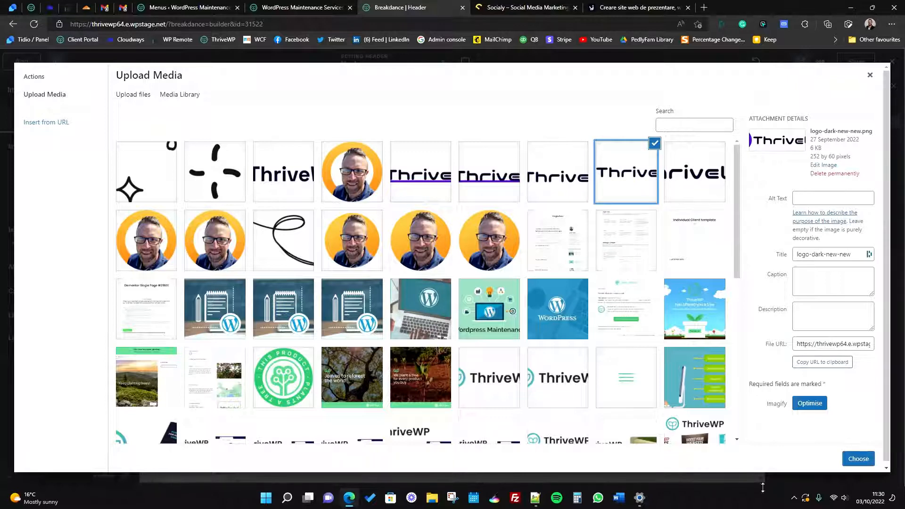
click(858, 458)
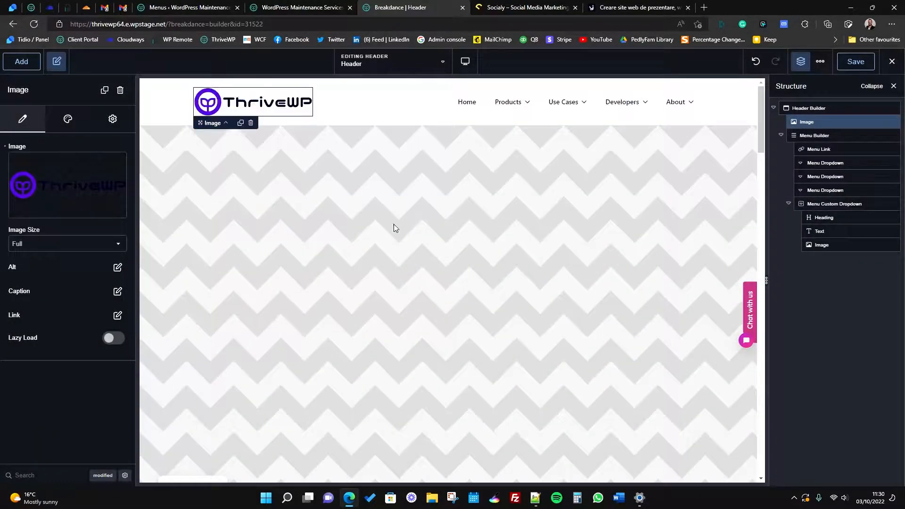
Set the logo image's width to 50% and its max width to 100%.
click(67, 120)
click(75, 150)
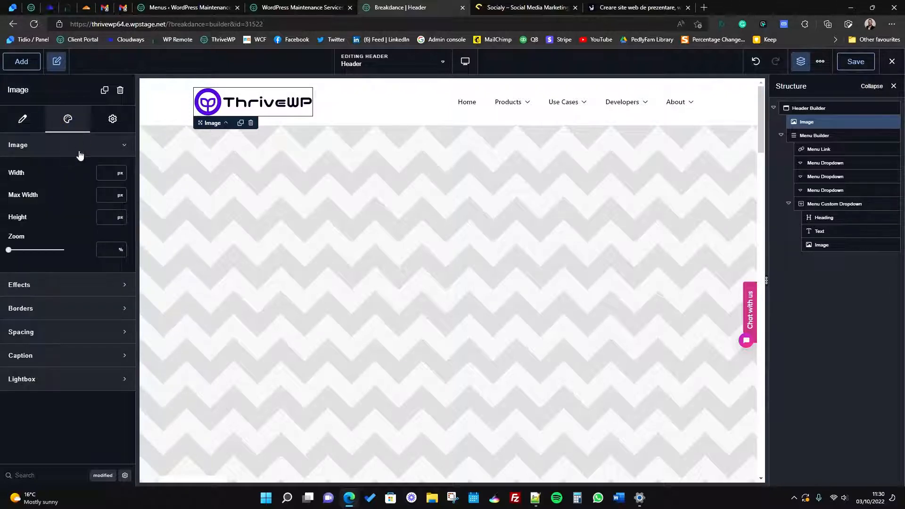
click(121, 196)
click(124, 235)
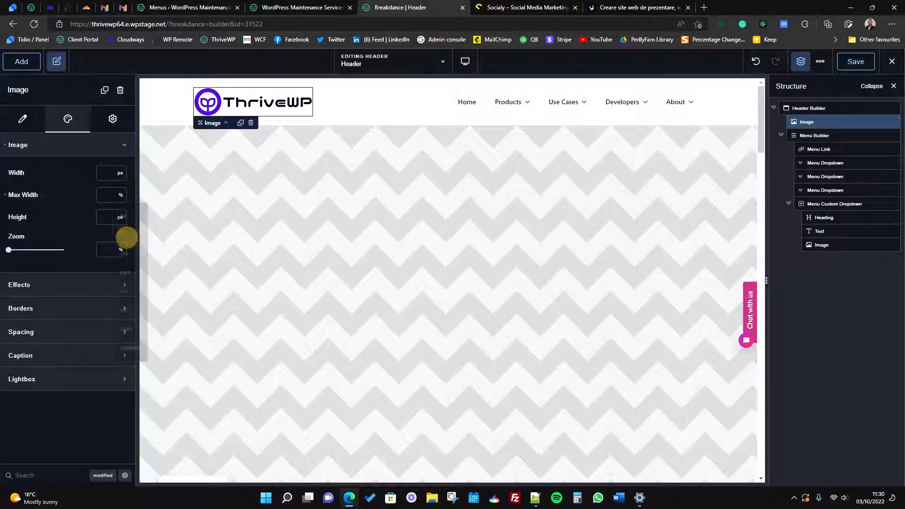
click(121, 174)
click(123, 211)
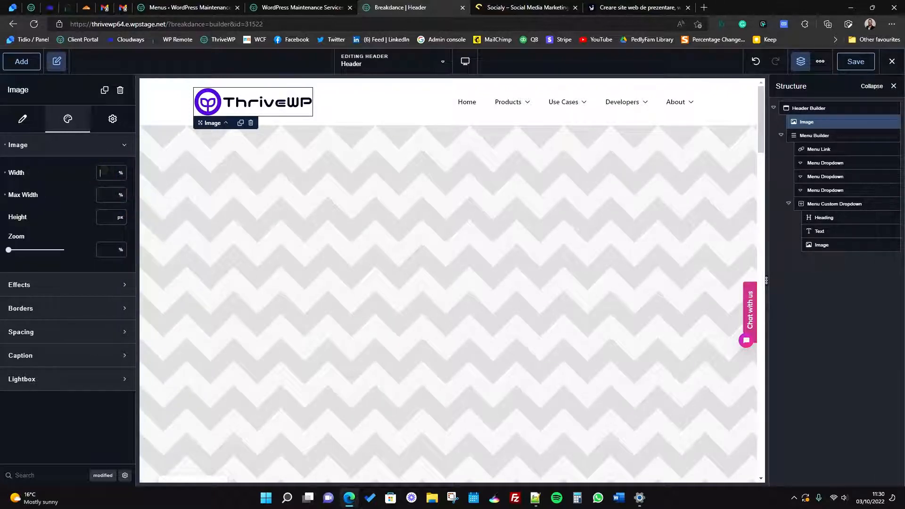
click(105, 195)
text(100)
click(104, 172)
text(50)
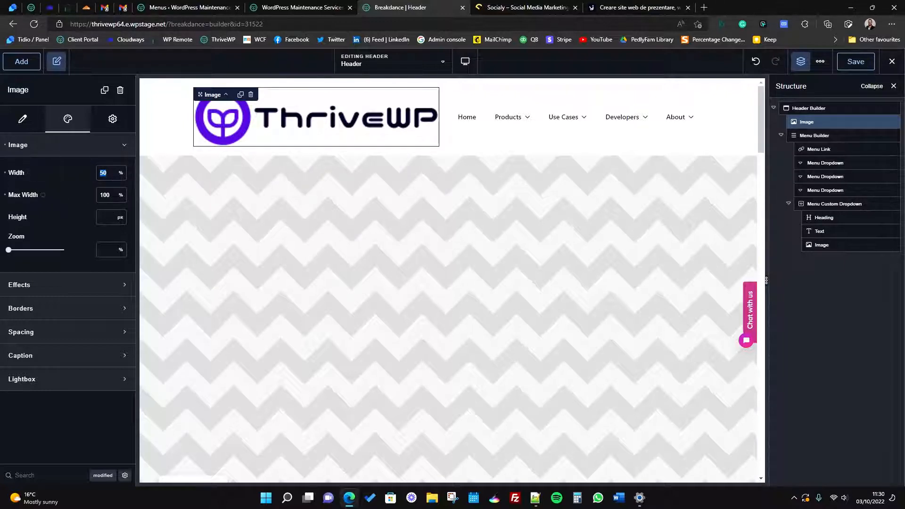
Check the pixel dimensions of the logo file in the media library and leave without replacing the image.
click(22, 118)
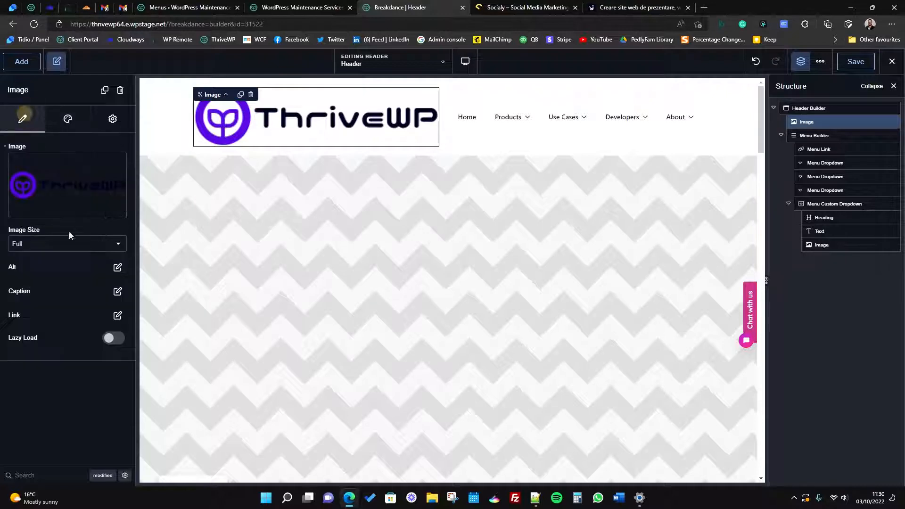
click(75, 183)
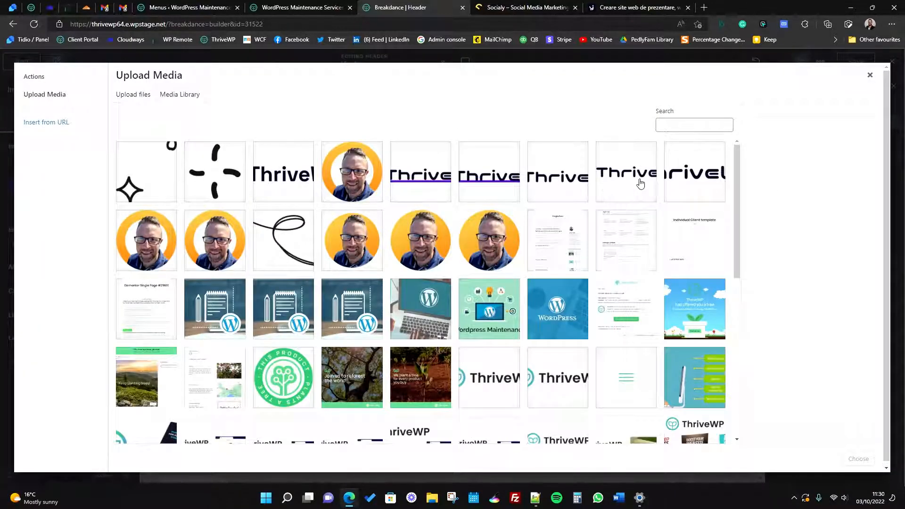
click(640, 183)
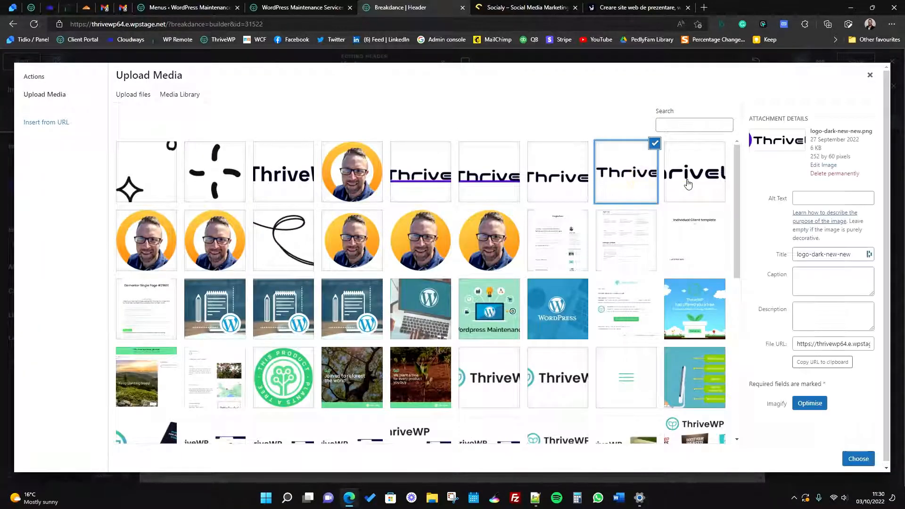
click(869, 75)
Limit the logo image's max width to 252 px.
click(53, 123)
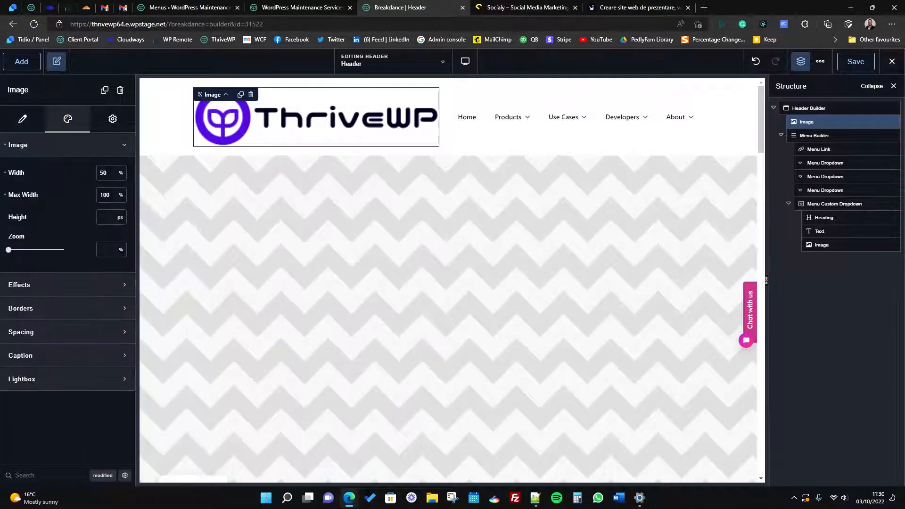
click(123, 197)
click(124, 211)
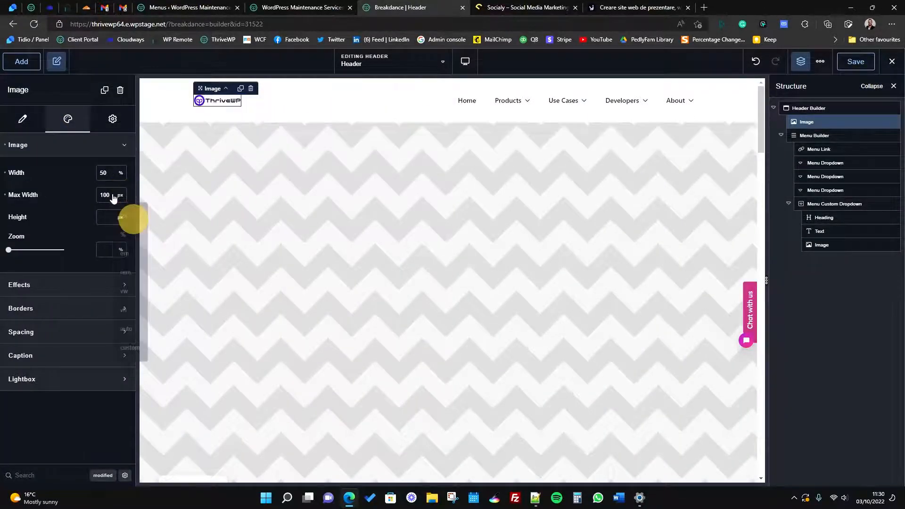
click(70, 197)
text(252)
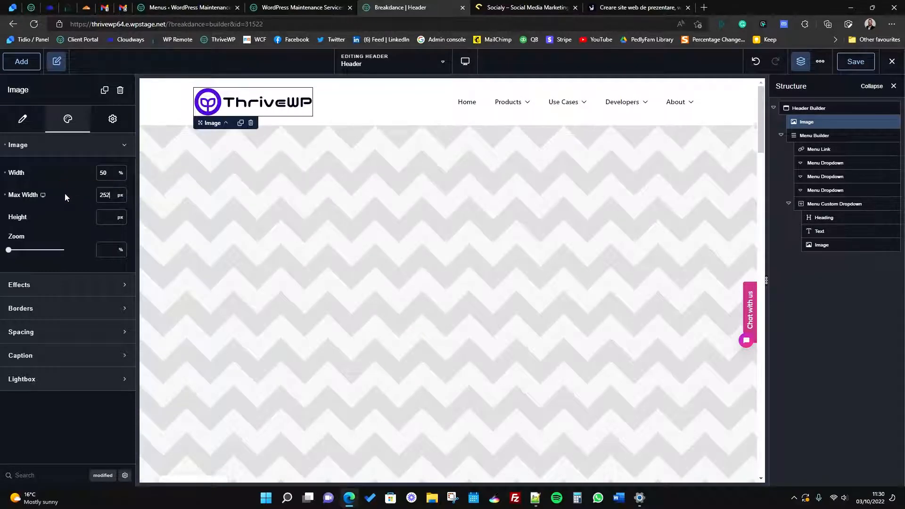
Try the logo image at 100% width and restore its width to 50%.
click(106, 173)
text(100)
key(BackSpace)
key(BackSpace)
key(BackSpace)
text(50)
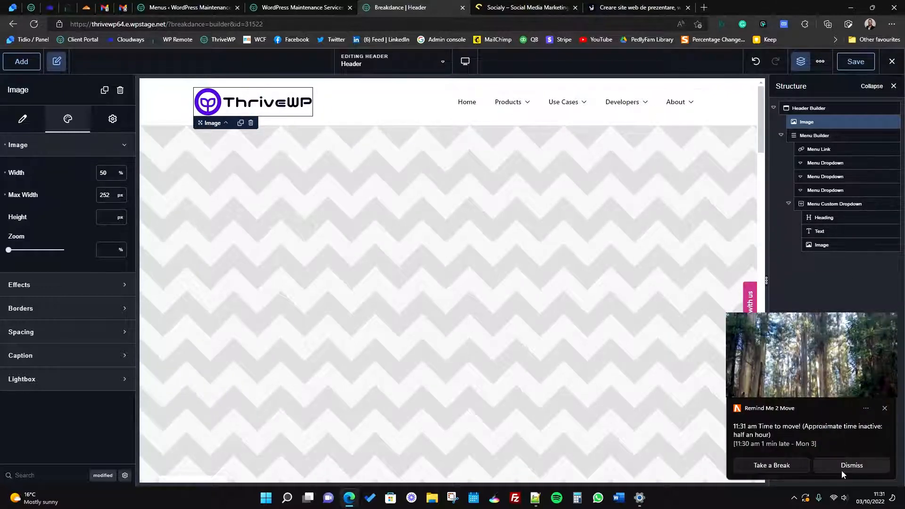
Dismiss the reminder notification and inspect the settings of the Home link and the Products, Use Cases and Developers dropdowns.
click(841, 469)
click(507, 103)
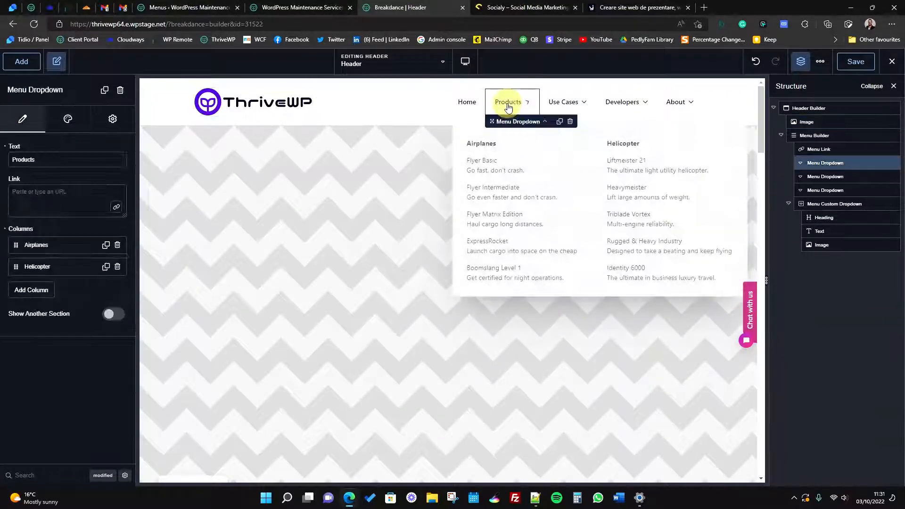
click(465, 109)
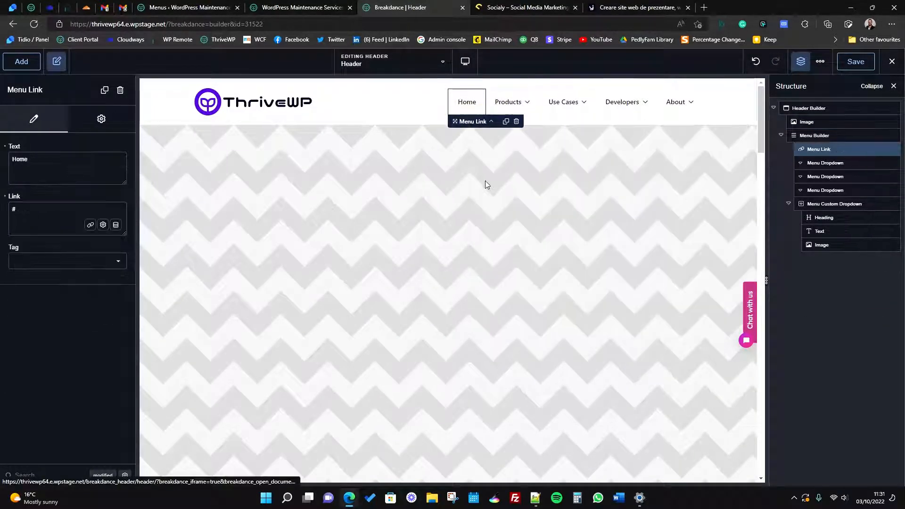
click(508, 102)
click(467, 102)
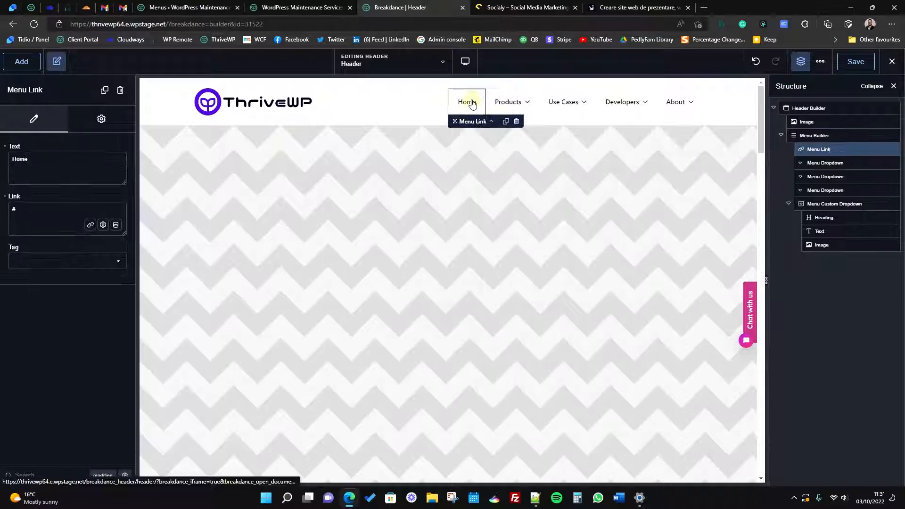
click(842, 163)
click(838, 176)
click(833, 190)
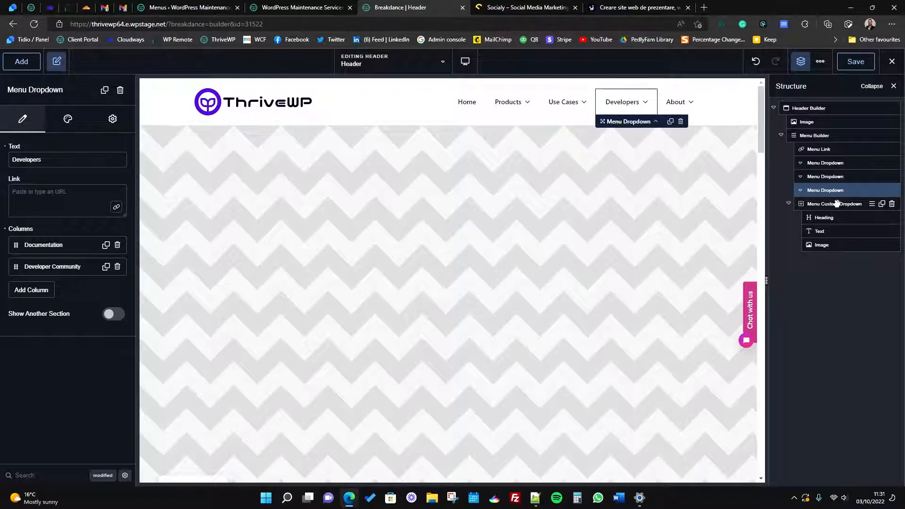
Open the About custom dropdown and add a Button element below its image.
click(836, 204)
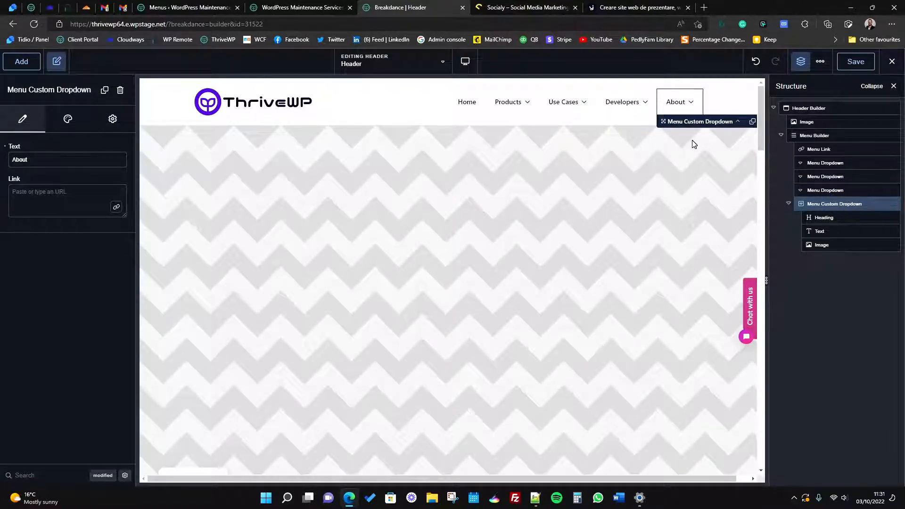
mouse_move(691, 98)
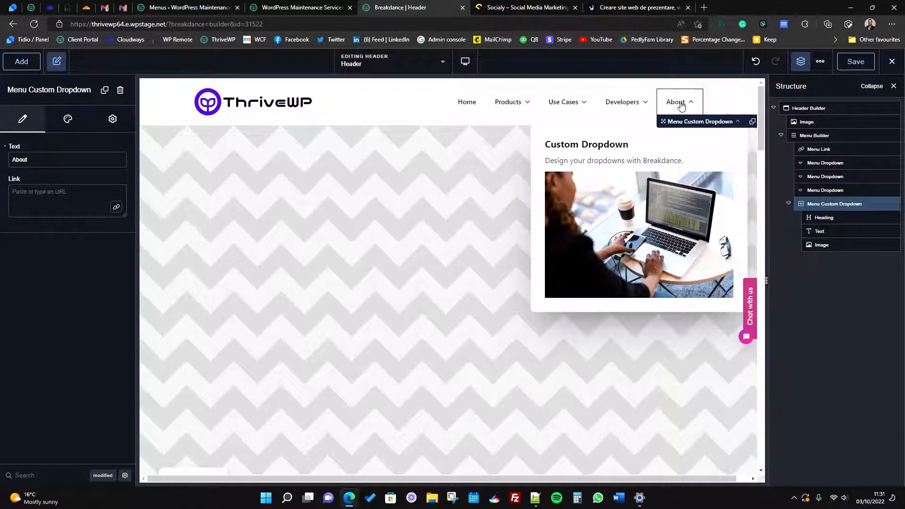
click(52, 208)
click(20, 61)
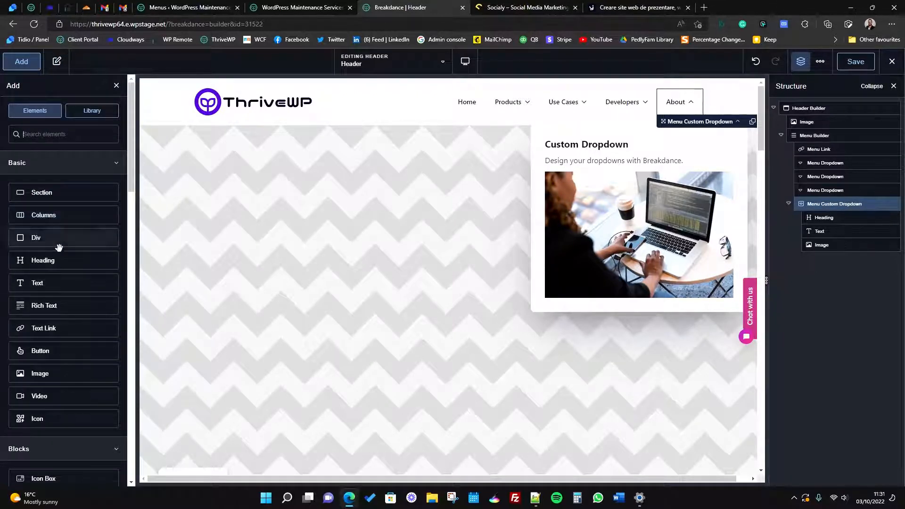
drag(40, 354, 656, 263)
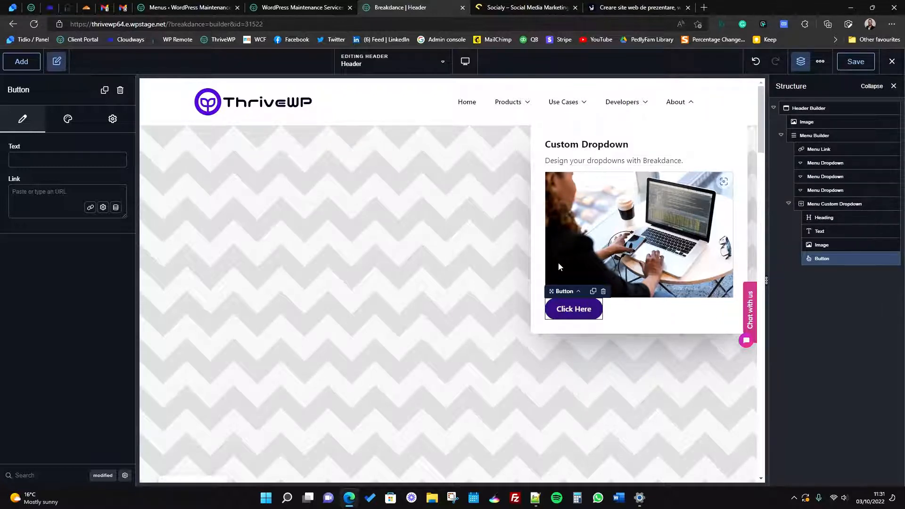
Try the Show Another Section option on the Products dropdown and turn it back off.
click(825, 163)
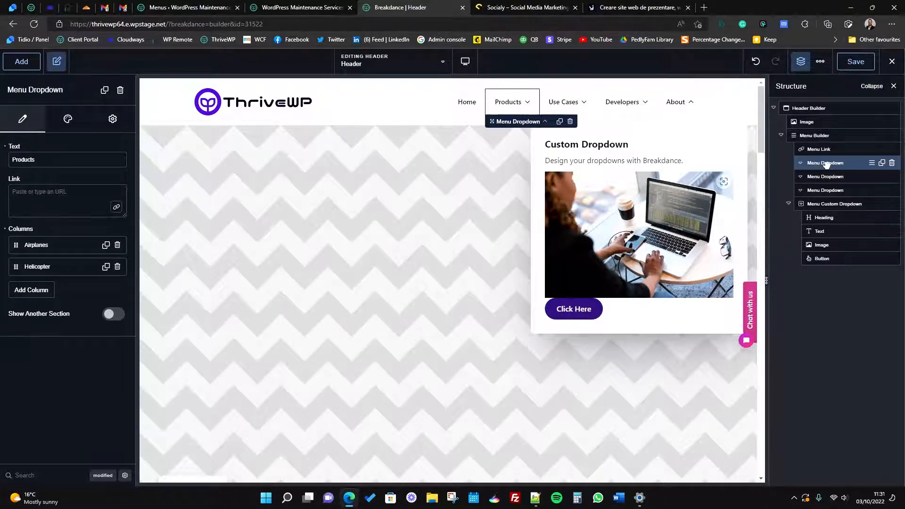
click(825, 176)
click(824, 163)
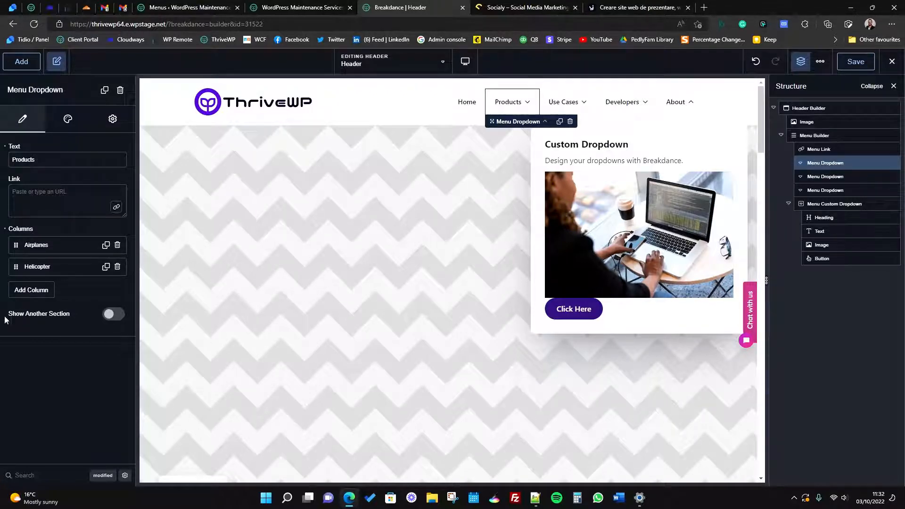
click(110, 319)
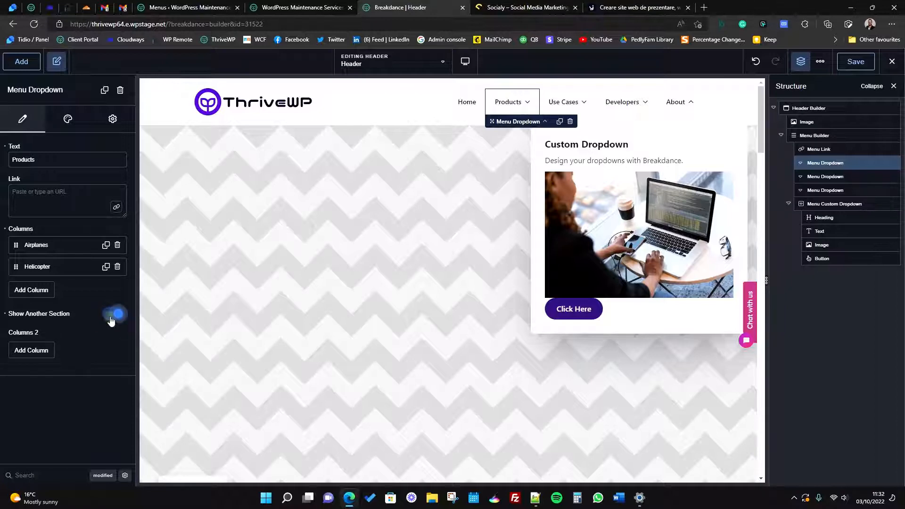
click(111, 319)
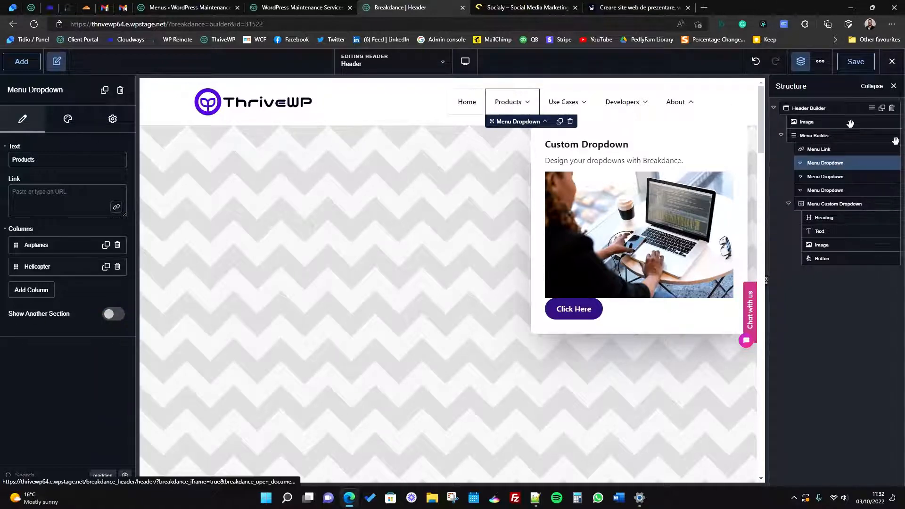
Enable Keep Menu Selected While Styling on the Menu Builder and expand the Products dropdown on the canvas.
click(845, 135)
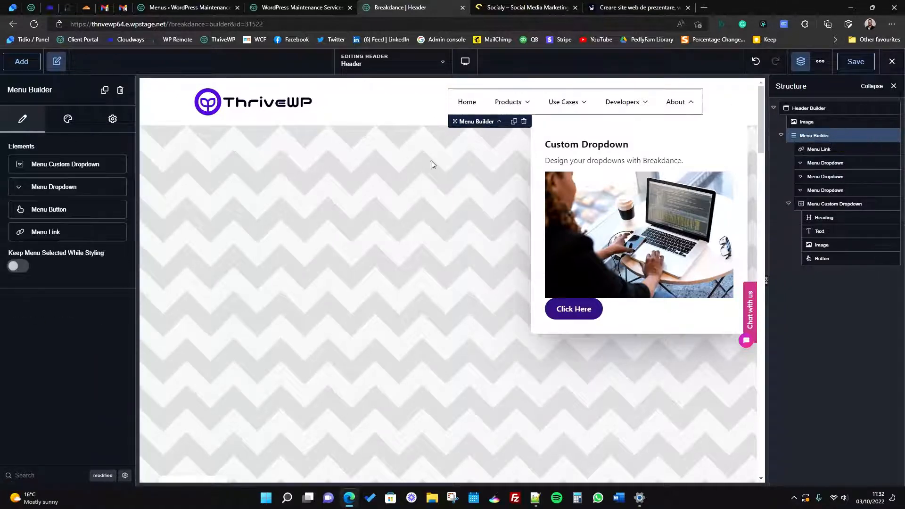
click(18, 267)
click(836, 162)
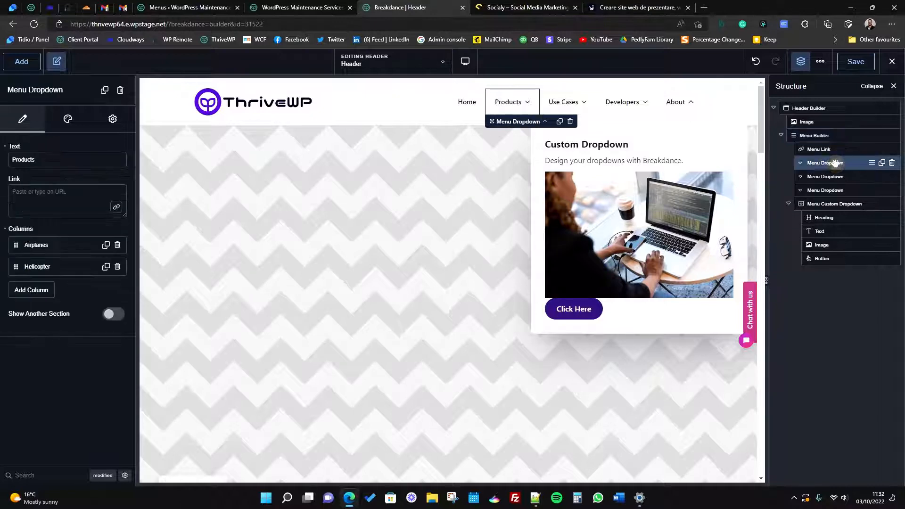
click(509, 98)
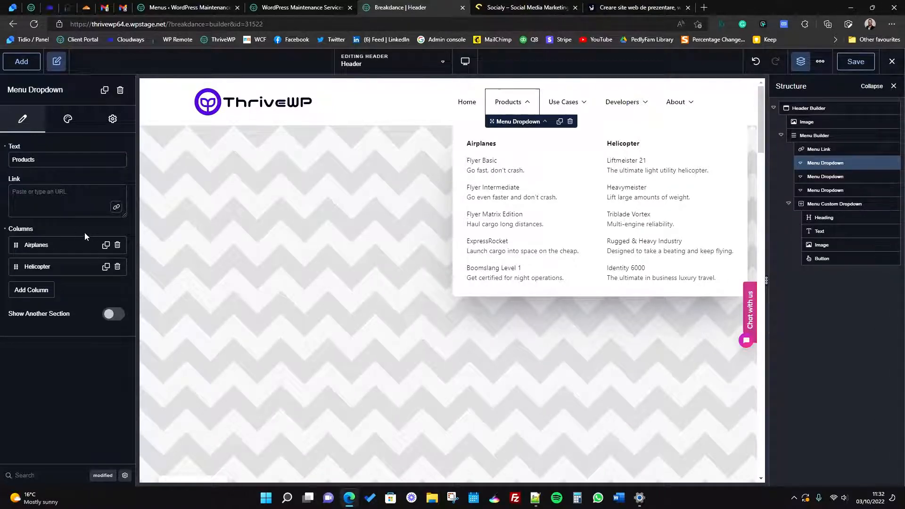
Give the Products dropdown's wrapper a very pale lavender background.
click(67, 118)
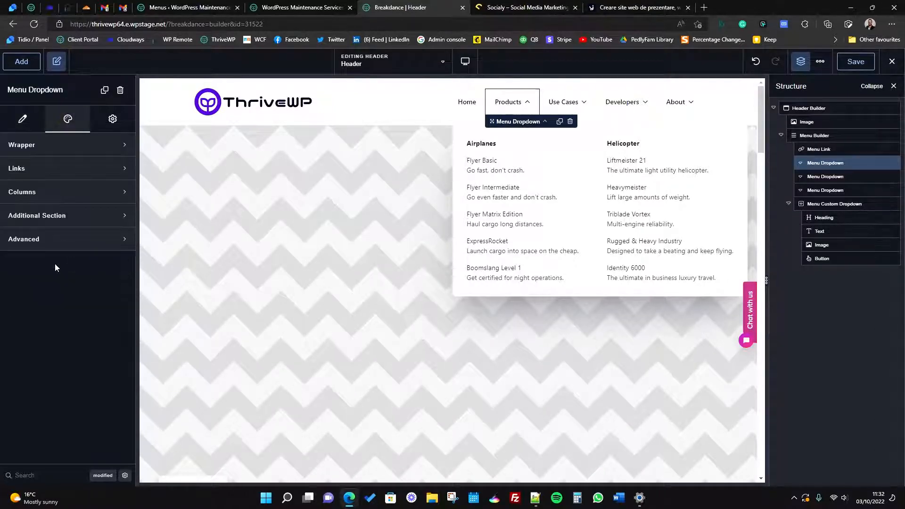
click(69, 147)
click(118, 176)
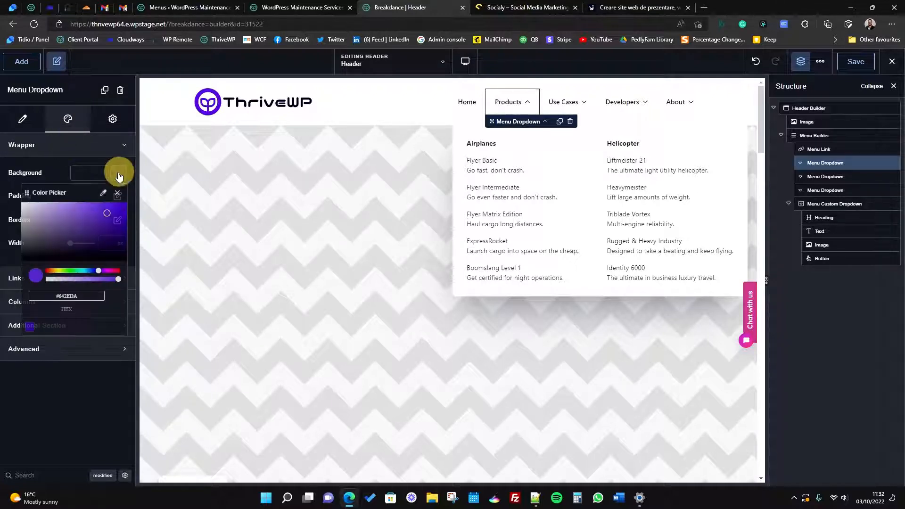
click(108, 220)
drag(97, 223, 30, 206)
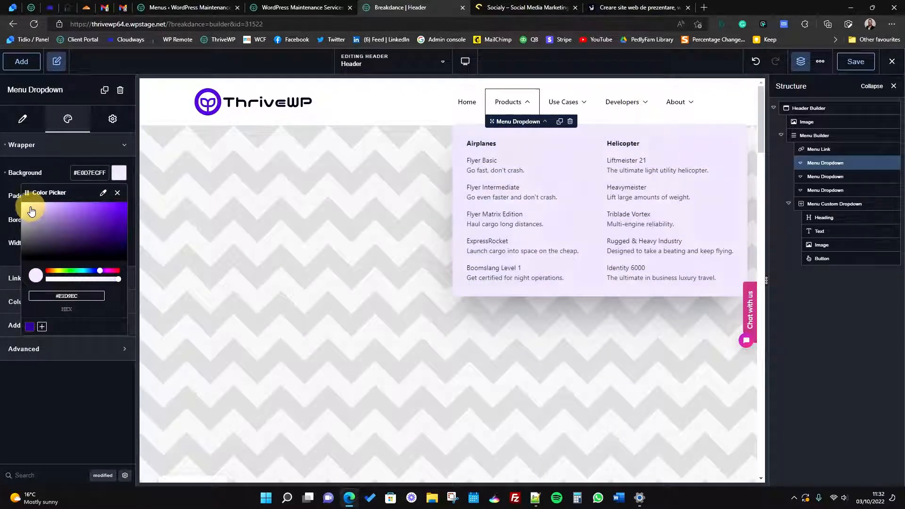
click(23, 153)
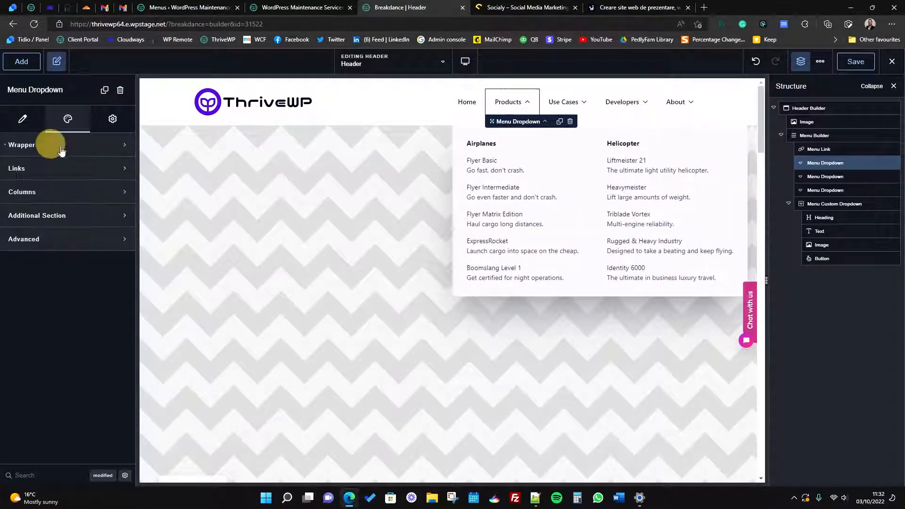
Check the menu on the live ThriveWP site, then set the Home menu link's URL to "/" in the header builder.
click(22, 118)
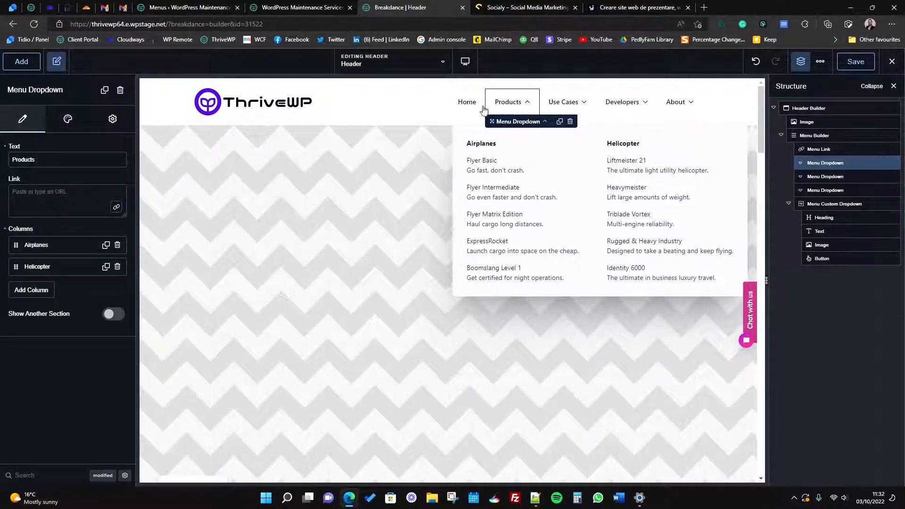
click(320, 3)
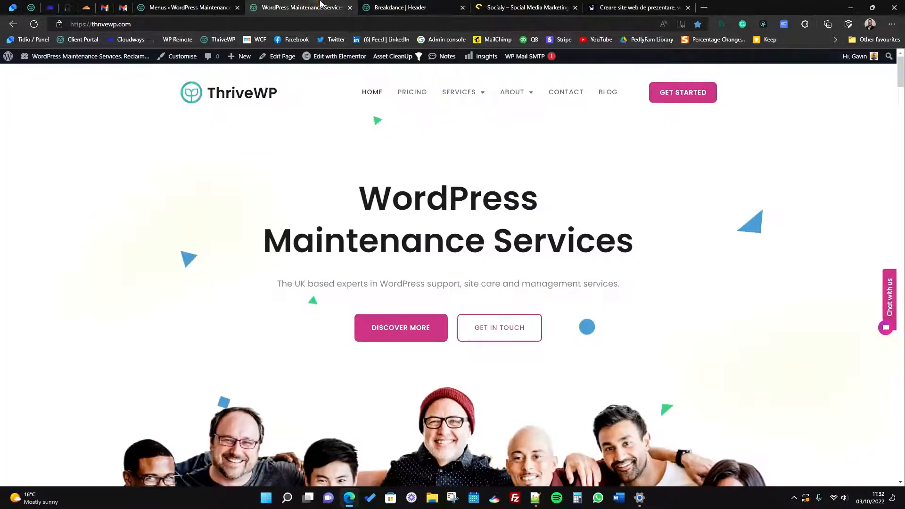
click(400, 7)
click(466, 102)
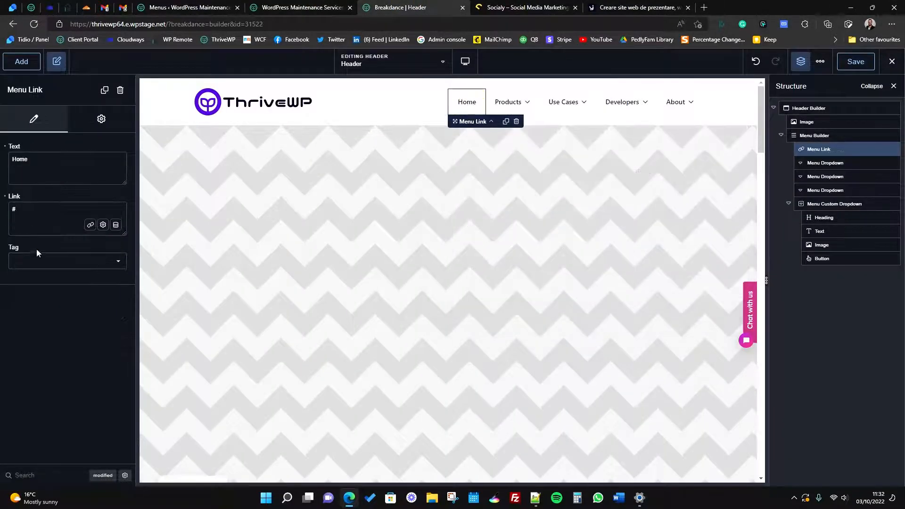
click(38, 206)
key(BackSpace)
text(/)
Copy the address of the Pricing menu item from the live ThriveWP site and return to the header builder.
click(528, 7)
click(281, 5)
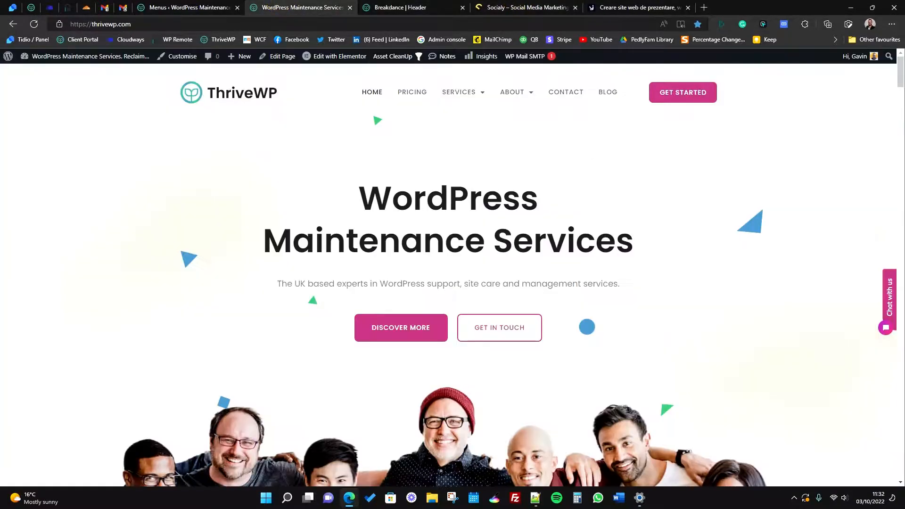
right_click(412, 94)
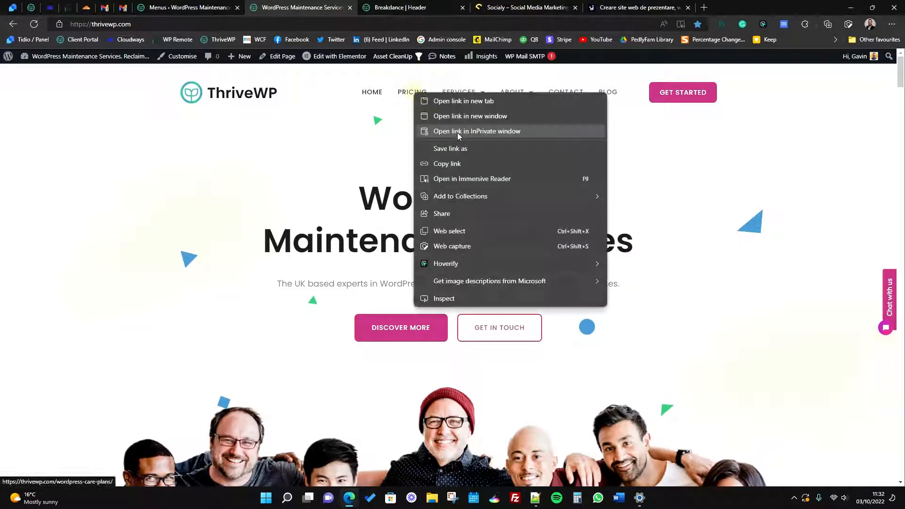
click(466, 164)
click(414, 7)
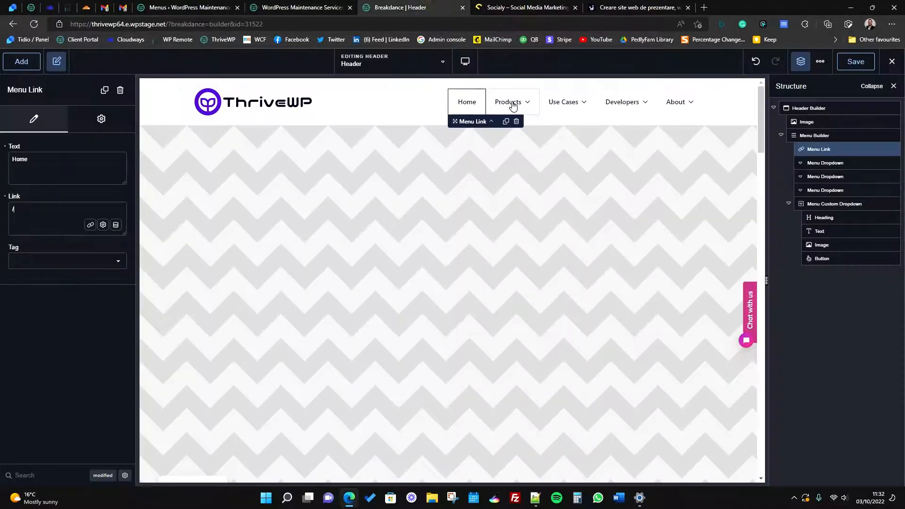
Duplicate the Home menu link and set the copy's text to "Pricing".
right_click(832, 150)
click(843, 166)
click(881, 150)
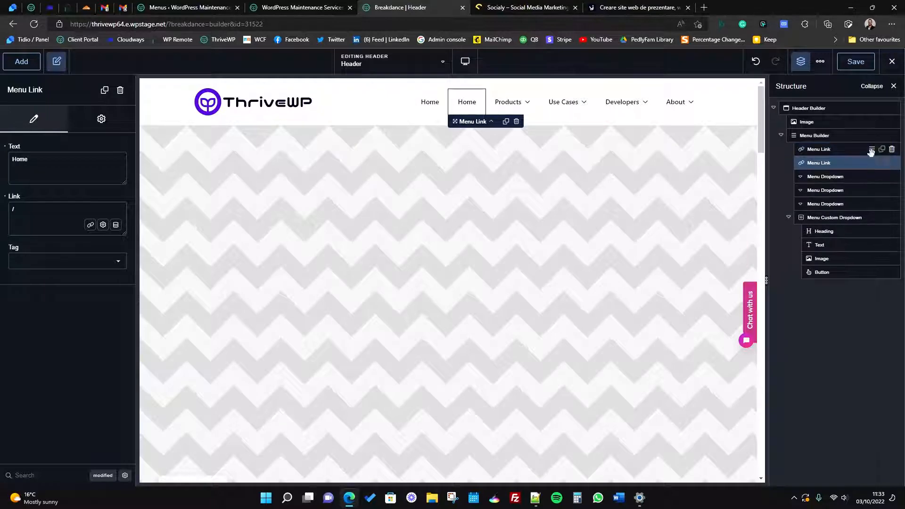
double_click(19, 159)
text(Pricing)
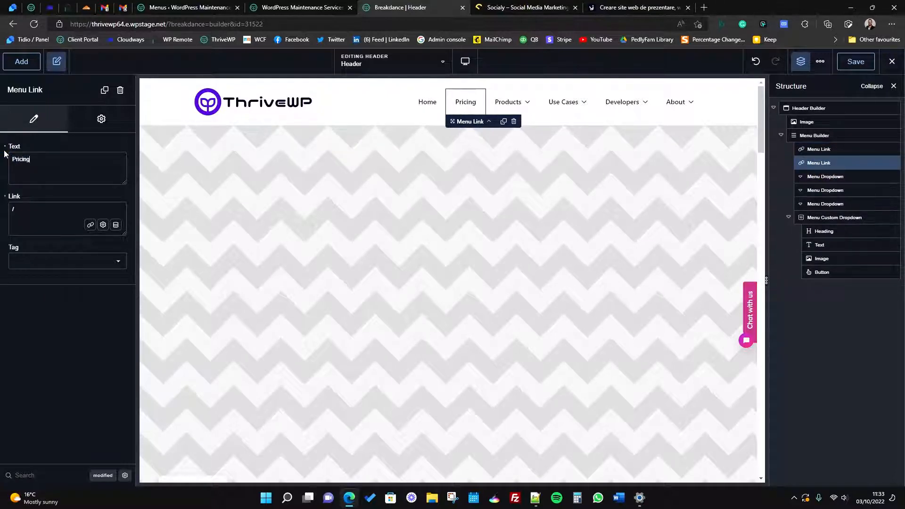
Try to paste the copied address as the Pricing link's URL, and clear the pasted content.
drag(11, 219, 4, 196)
key(ctrl+v)
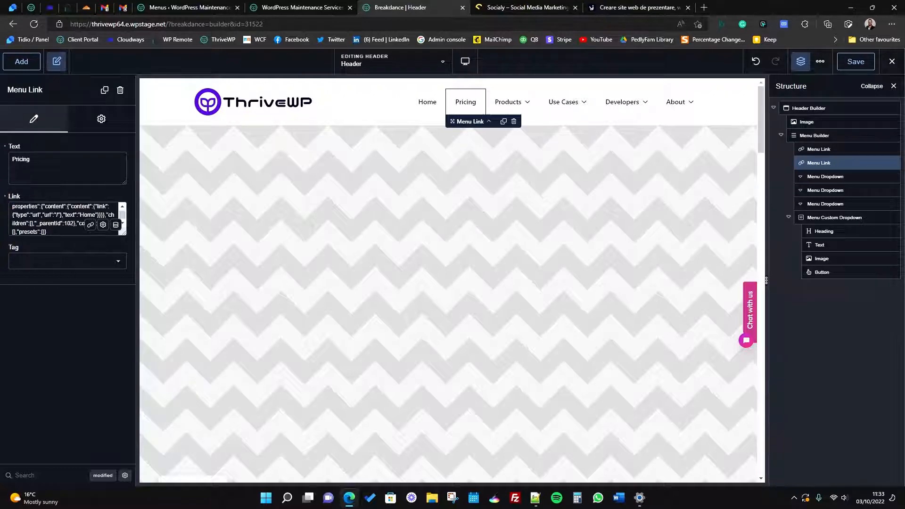
key(ctrl+a)
key(ctrl+v)
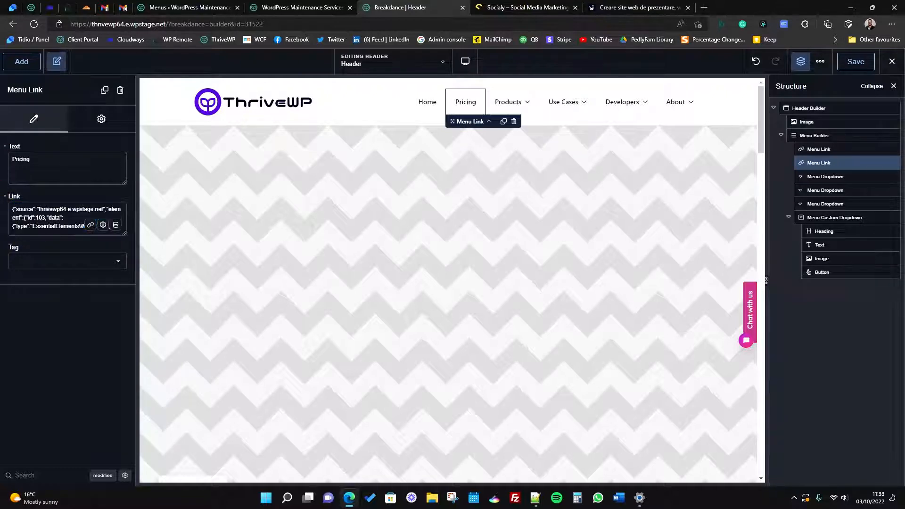
click(44, 226)
key(ctrl+a)
key(BackSpace)
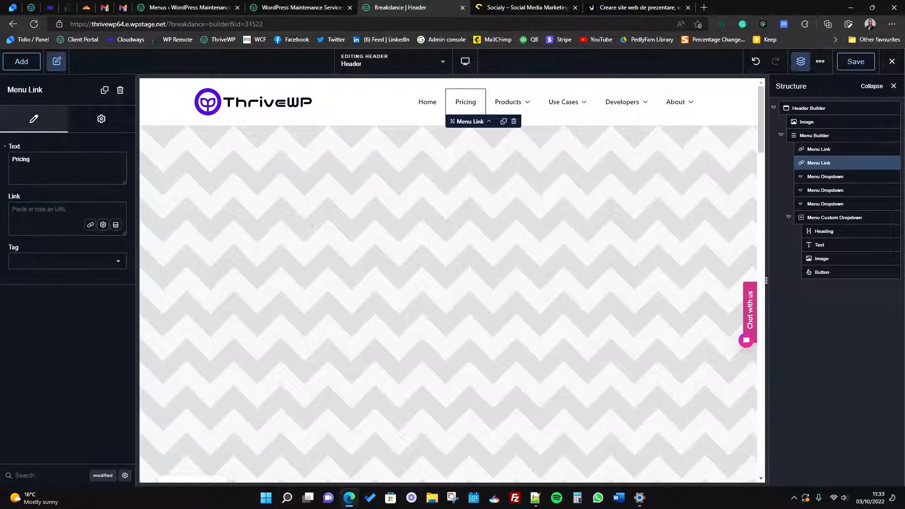
Search the site's existing content for "pricing" and link the Pricing item to the WordPress Care Plans UK page.
click(89, 226)
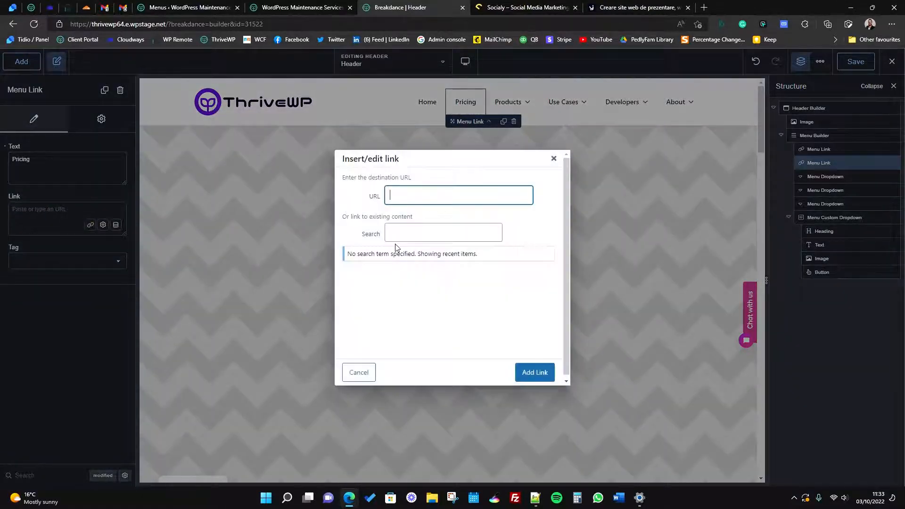
click(402, 232)
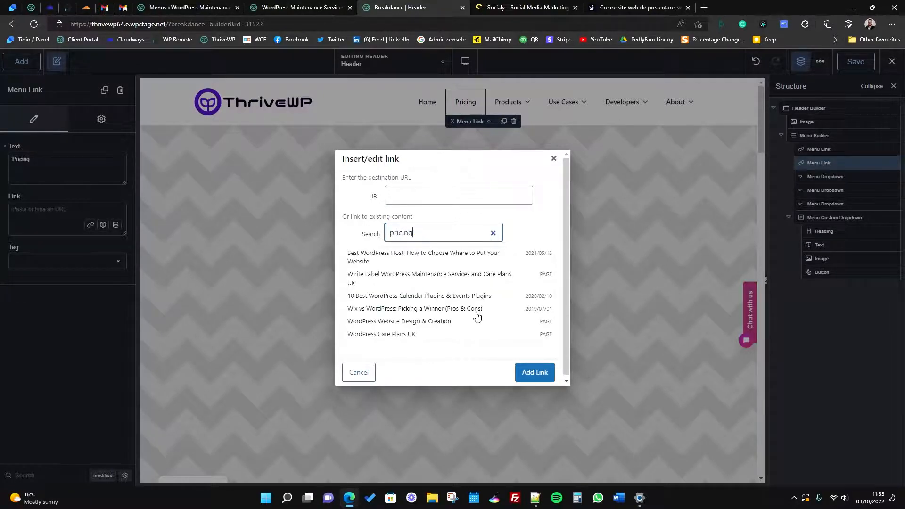
click(400, 331)
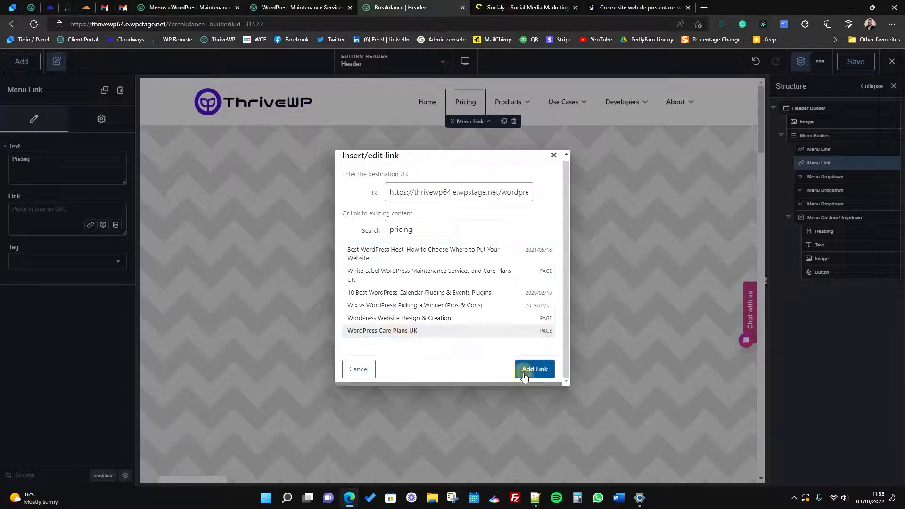
click(524, 375)
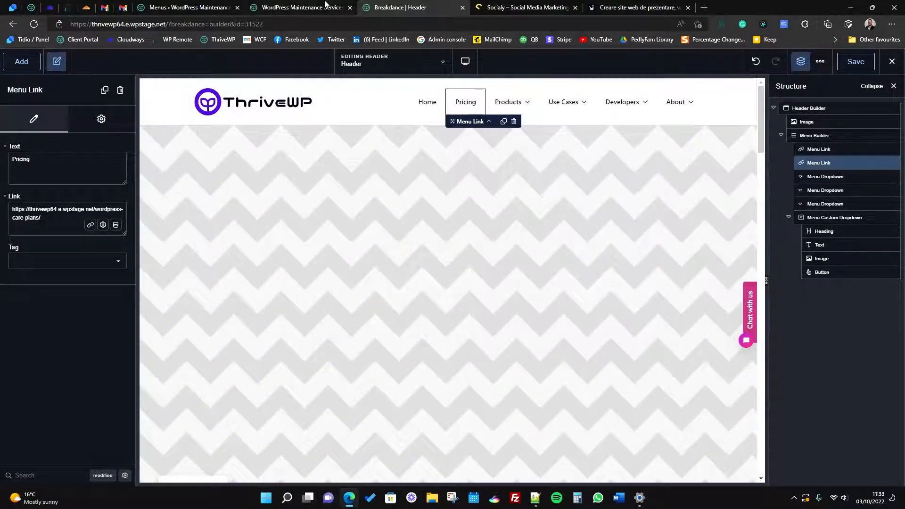
Consult the Services submenu on the live ThriveWP site and delete the Products dropdown from the Menu Builder.
click(301, 7)
click(389, 6)
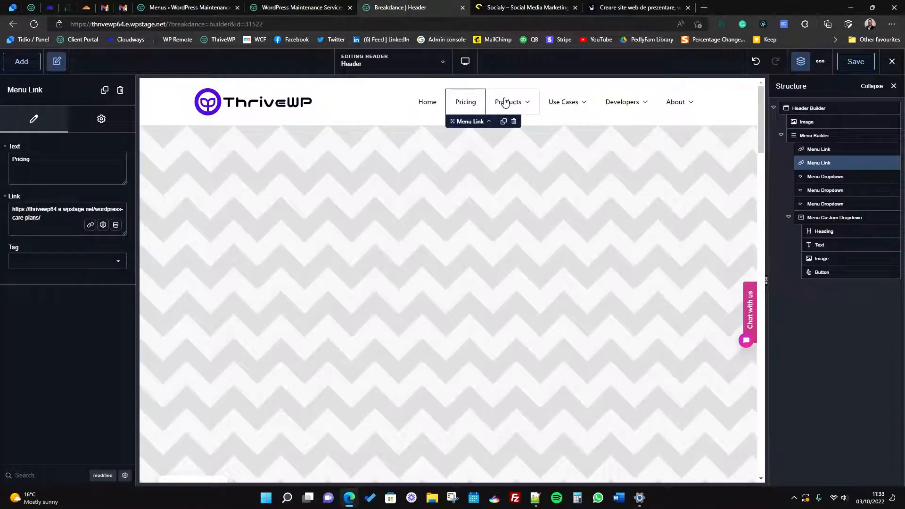
click(328, 7)
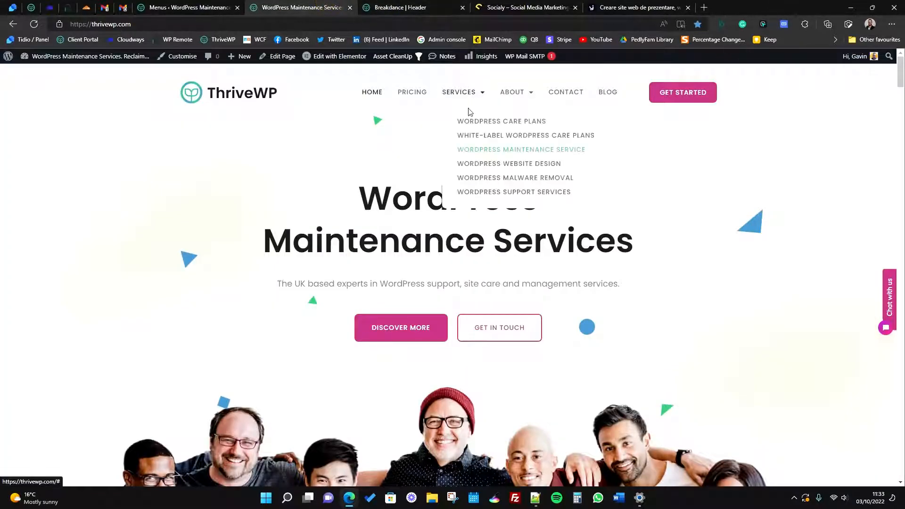
click(443, 7)
click(510, 98)
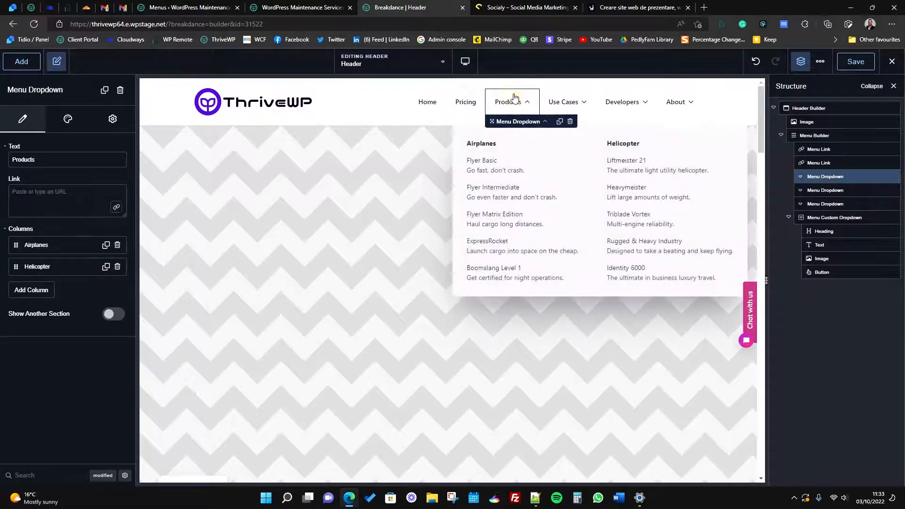
click(574, 101)
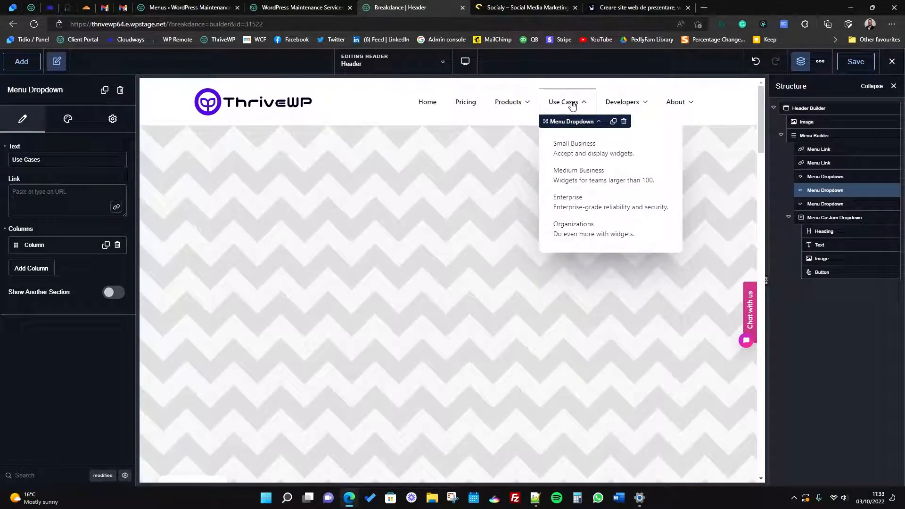
mouse_move(820, 188)
click(871, 178)
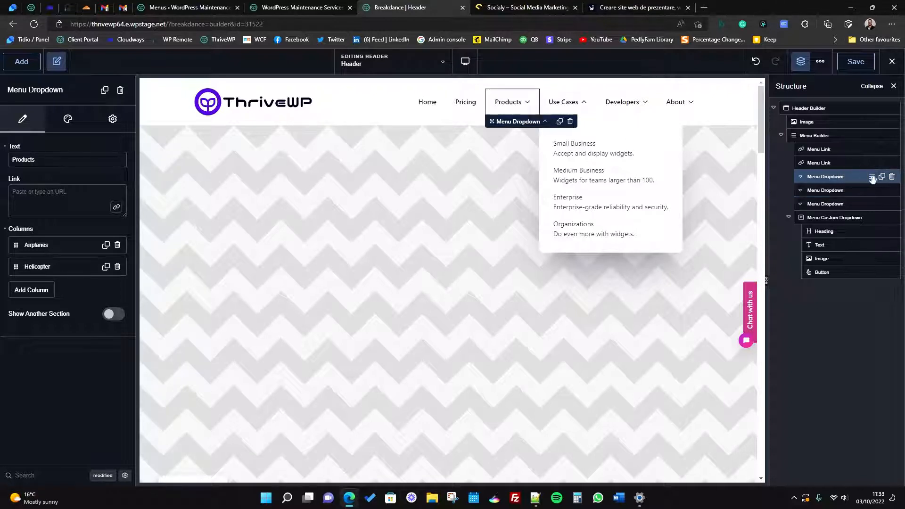
click(891, 177)
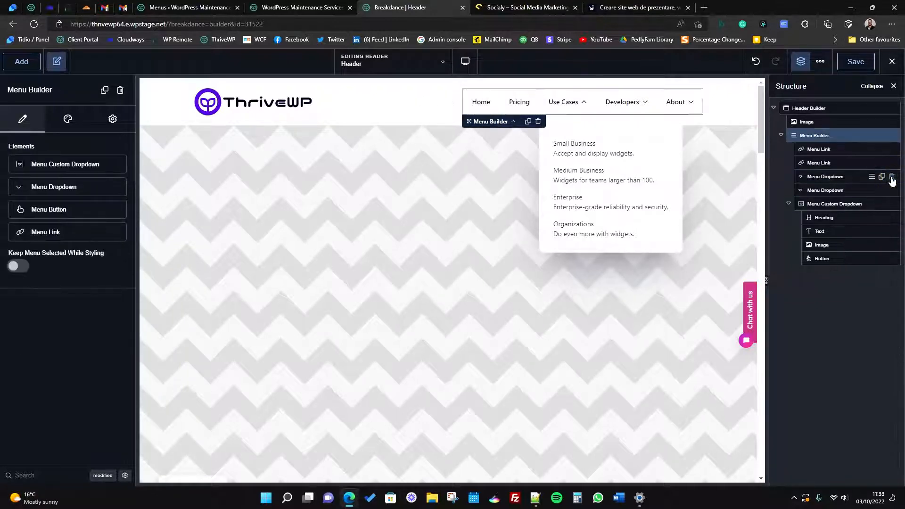
Rename the Use Cases dropdown as "Services", matching the menu on the live site.
click(836, 191)
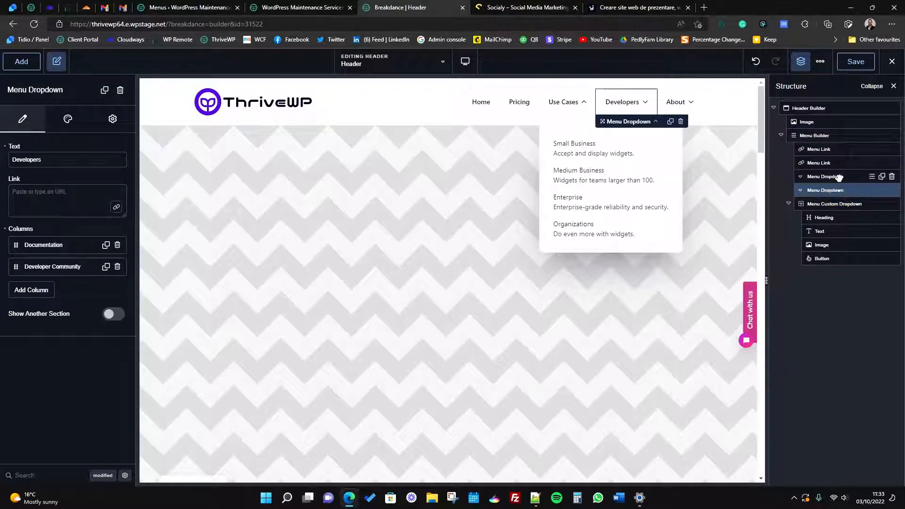
click(825, 176)
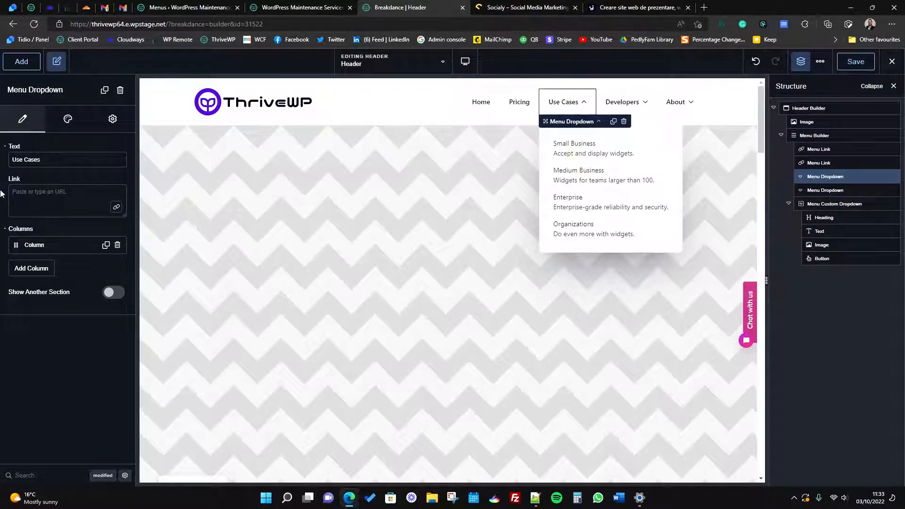
drag(49, 160, 1, 152)
text(Se)
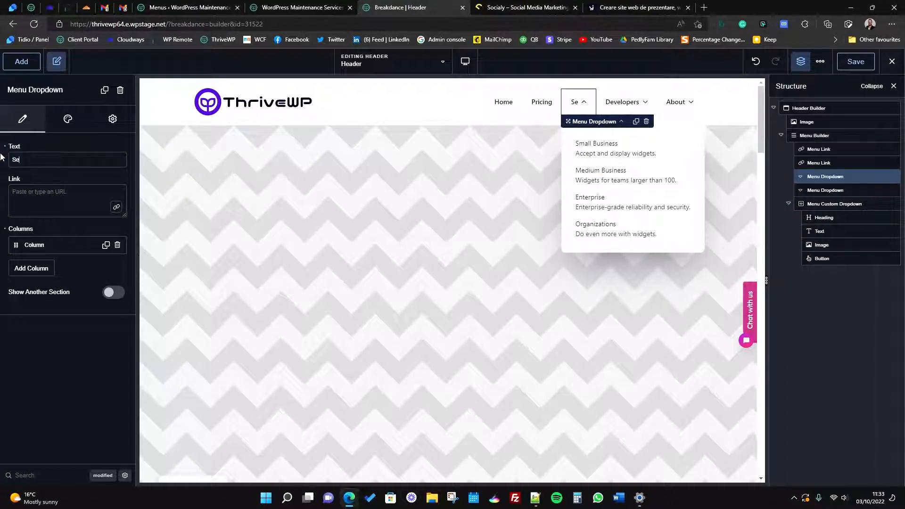
click(295, 6)
click(415, 6)
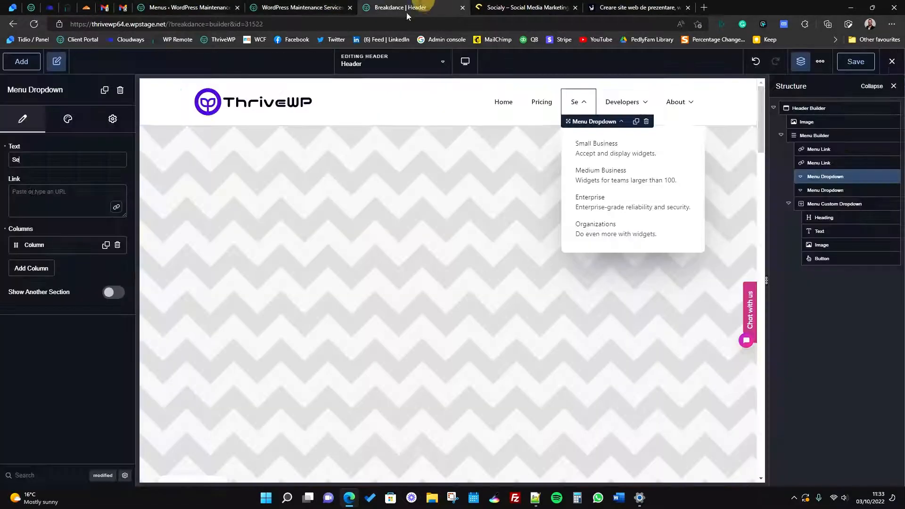
text(rbvices)
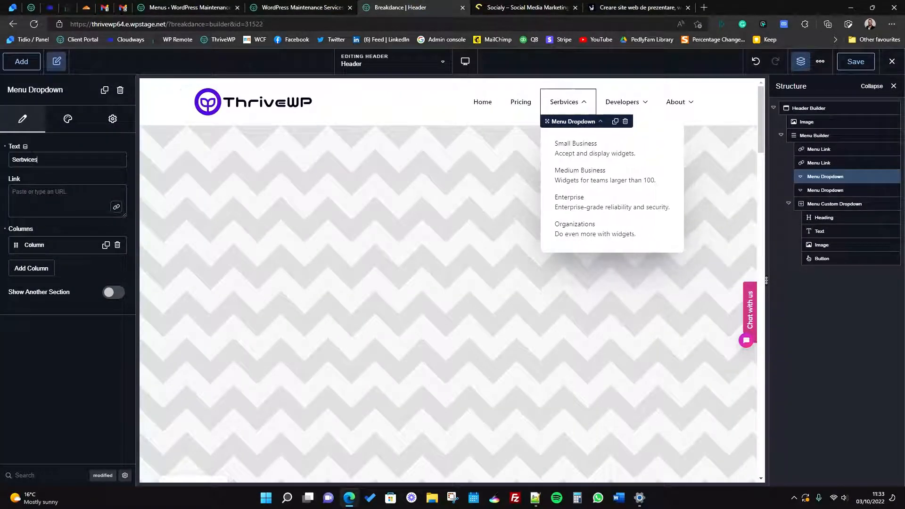
click(24, 159)
key(BackSpace)
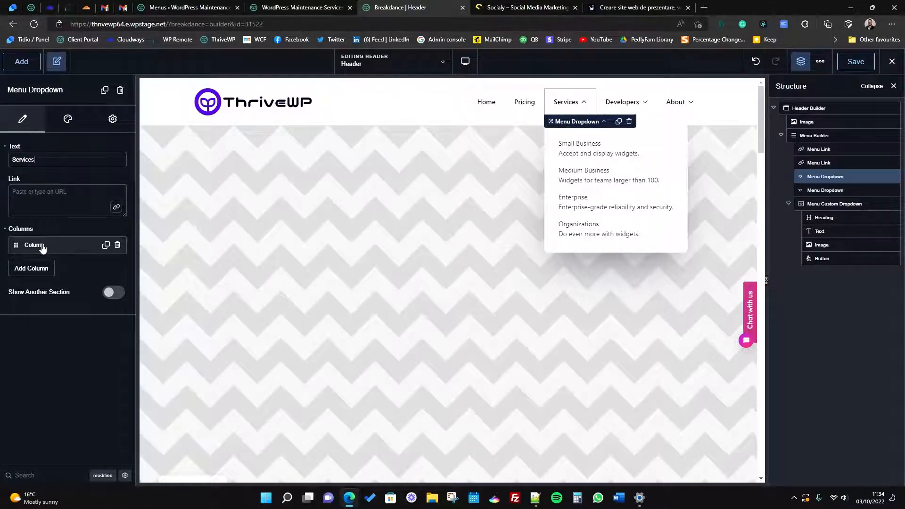
Try duplicating the Services dropdown's column into several columns and delete the copies.
click(69, 250)
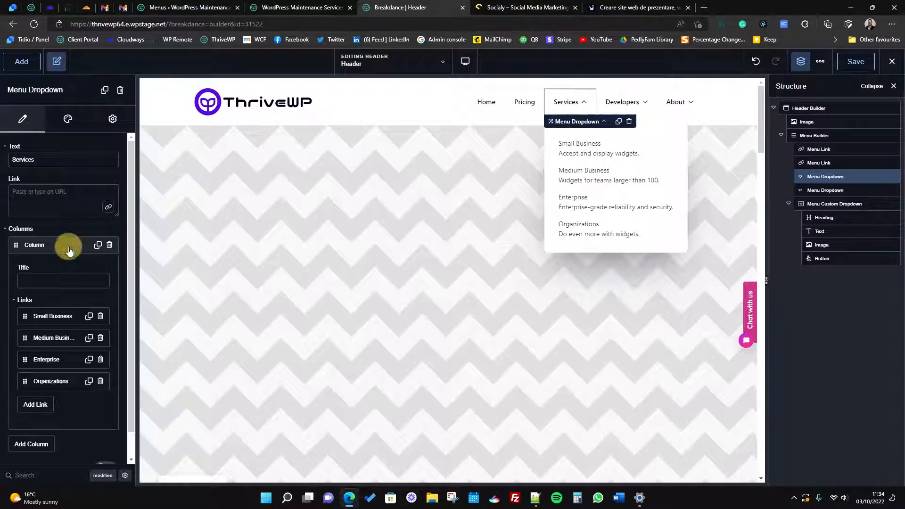
click(51, 252)
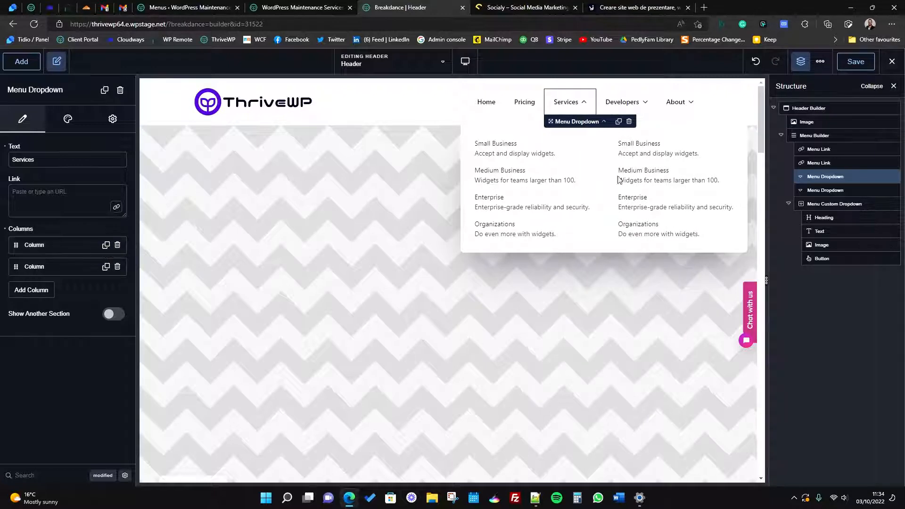
click(106, 266)
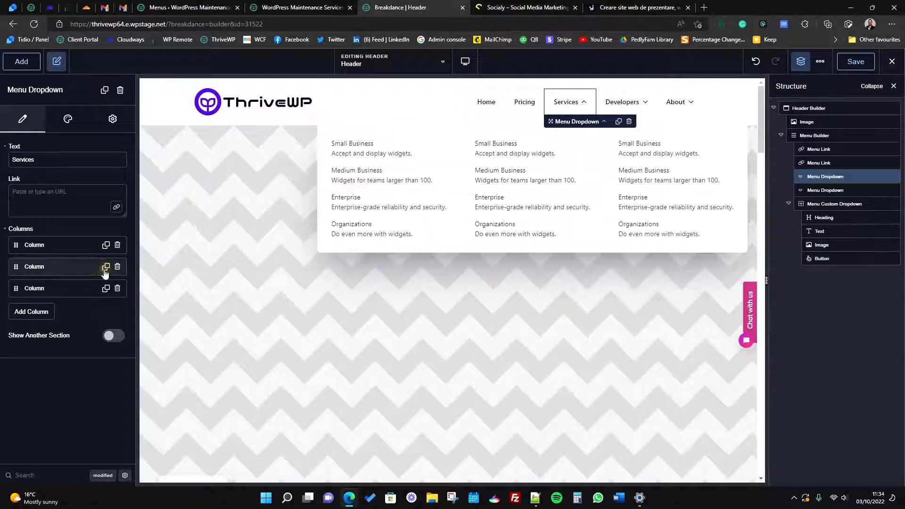
click(117, 266)
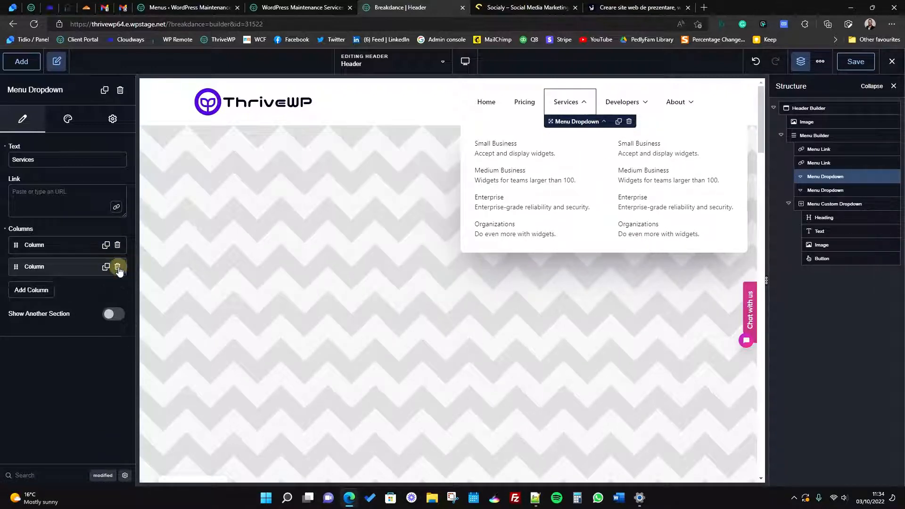
click(118, 266)
Expand the Services dropdown's column to its links and look up the entries of the live site's Services submenu.
click(55, 246)
scroll(56, 248, down, 1)
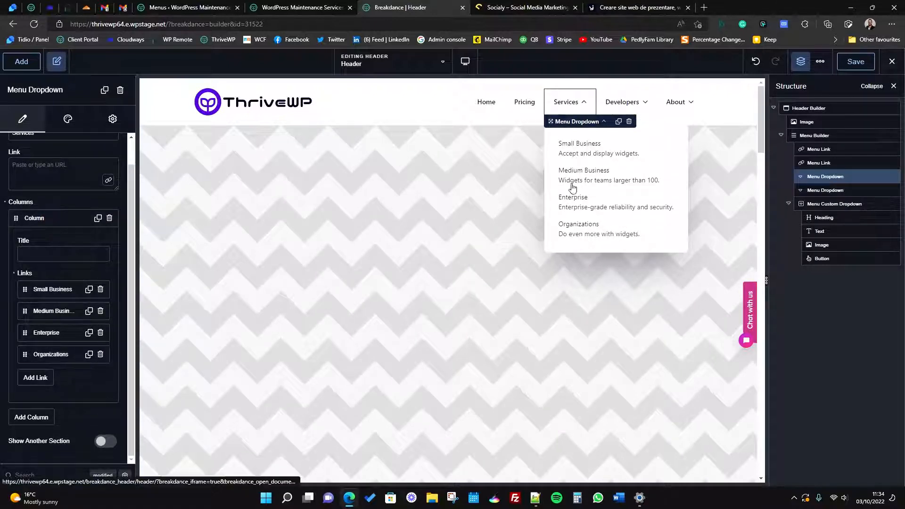
click(296, 7)
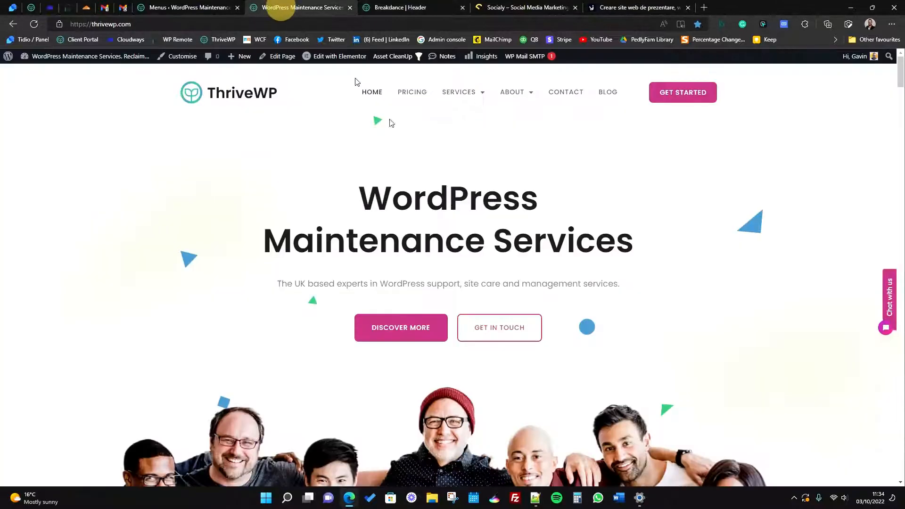
mouse_move(472, 92)
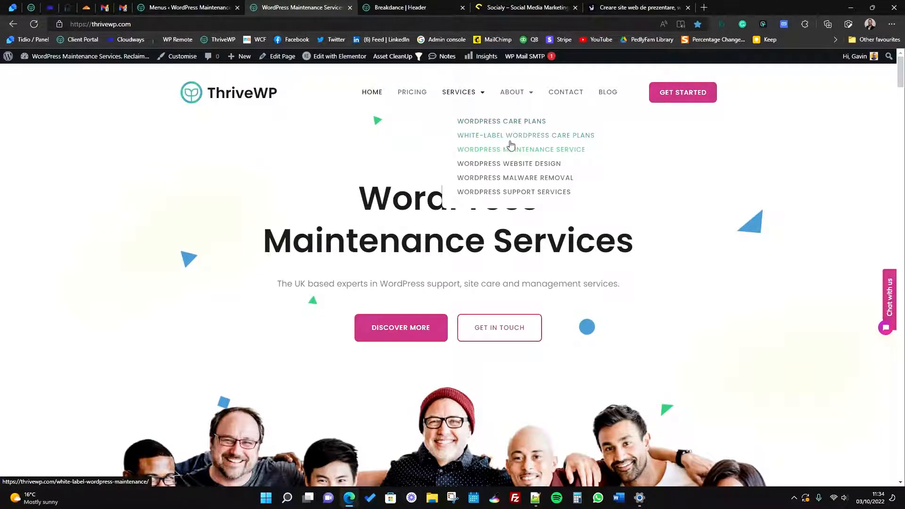
key(ctrl+Tab)
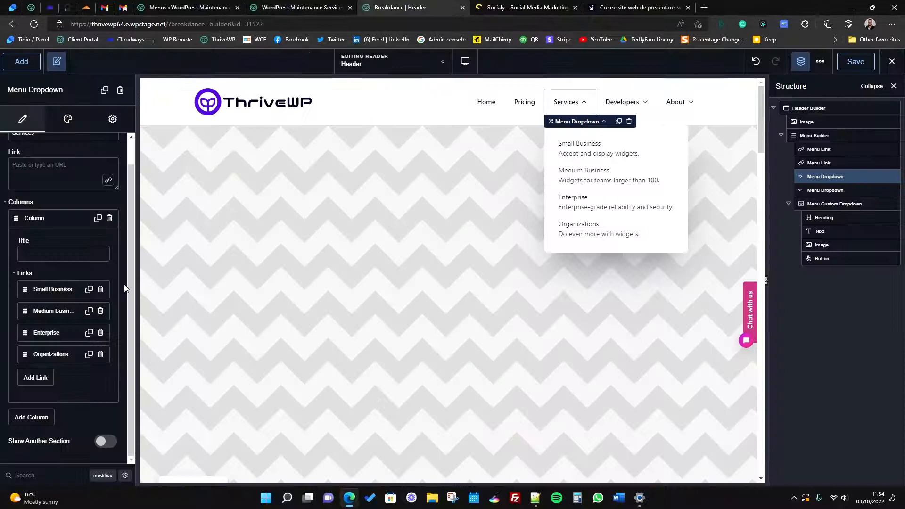
Rename the Services dropdown's Small Business link as "WordPress Maintenance Services" and clear its description.
click(52, 289)
drag(74, 325, 7, 318)
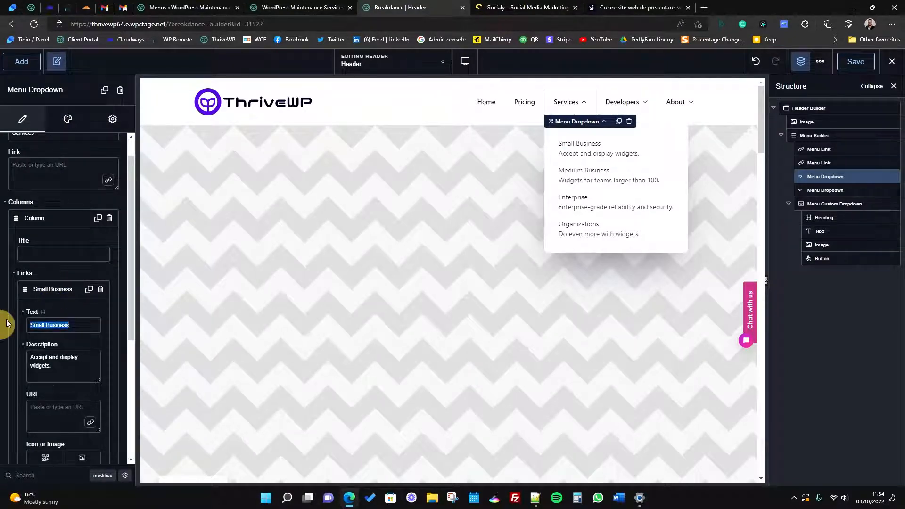
text(Word)
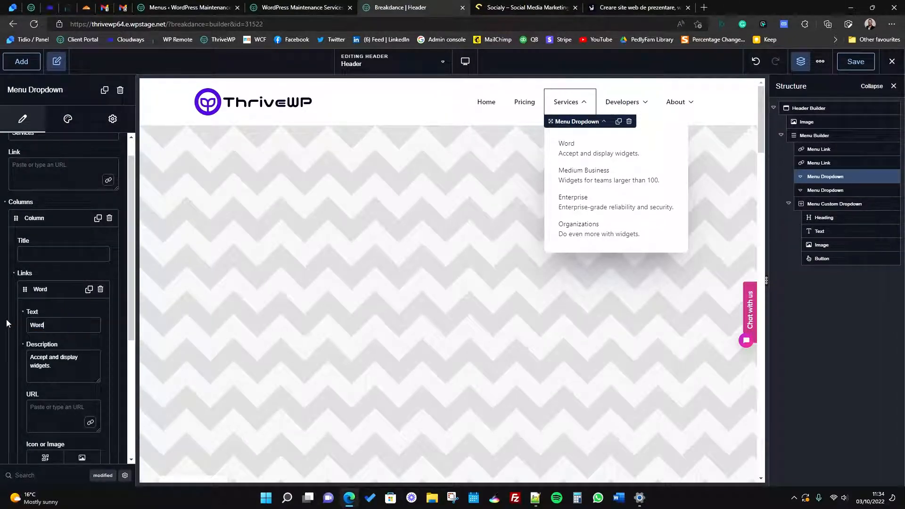
text(Press Maintenance Services)
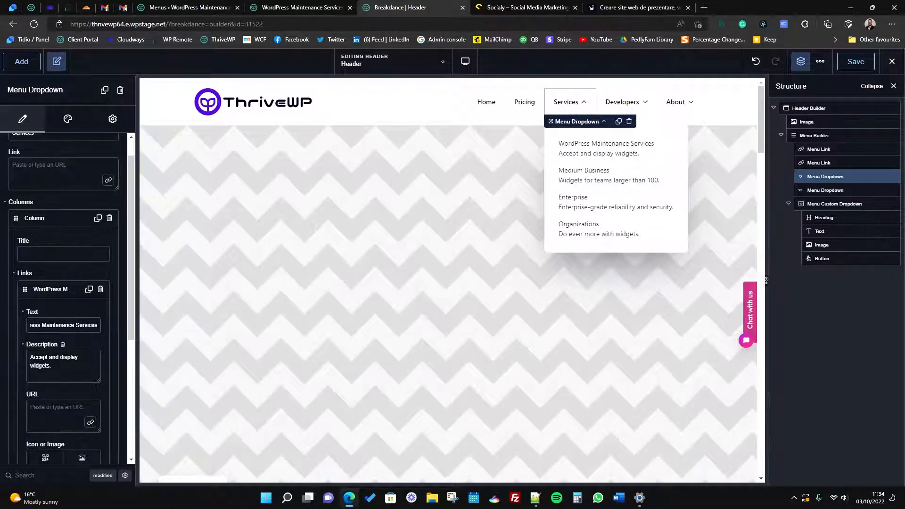
scroll(71, 370, down, 2)
drag(66, 268, 3, 242)
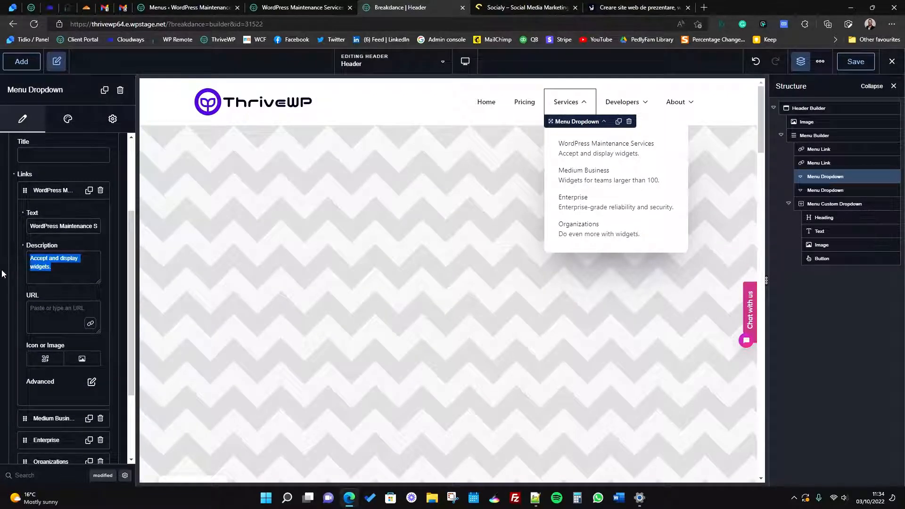
key(BackSpace)
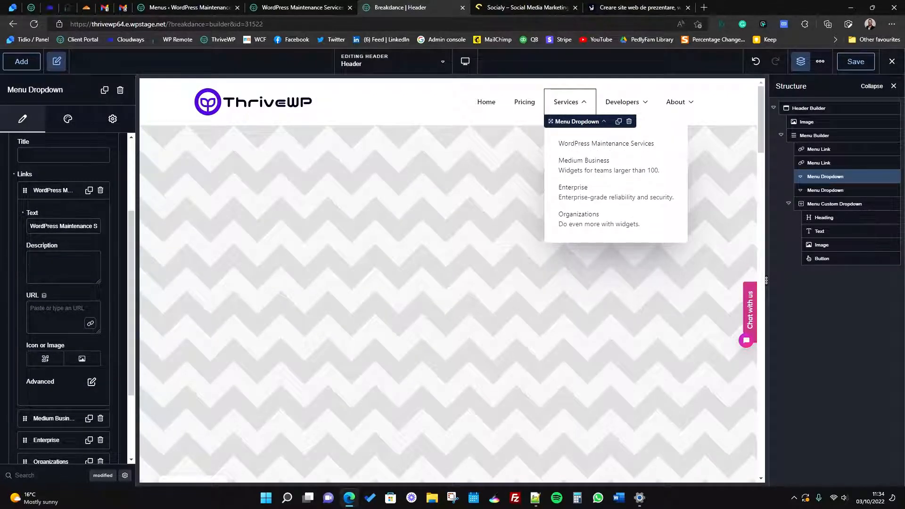
Search existing content for "pricing" and link the WordPress Maintenance Services entry to the "WordPress Care Plans UK" page.
click(90, 323)
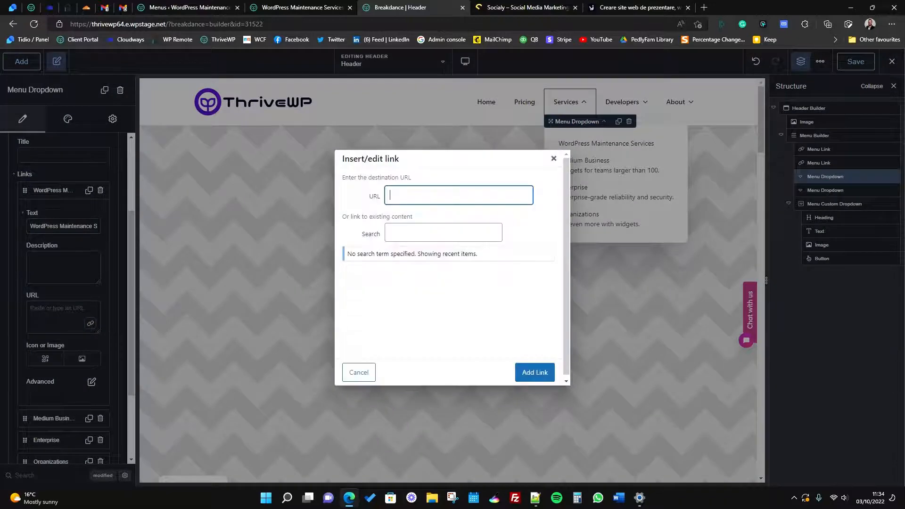
click(409, 233)
text(pricing)
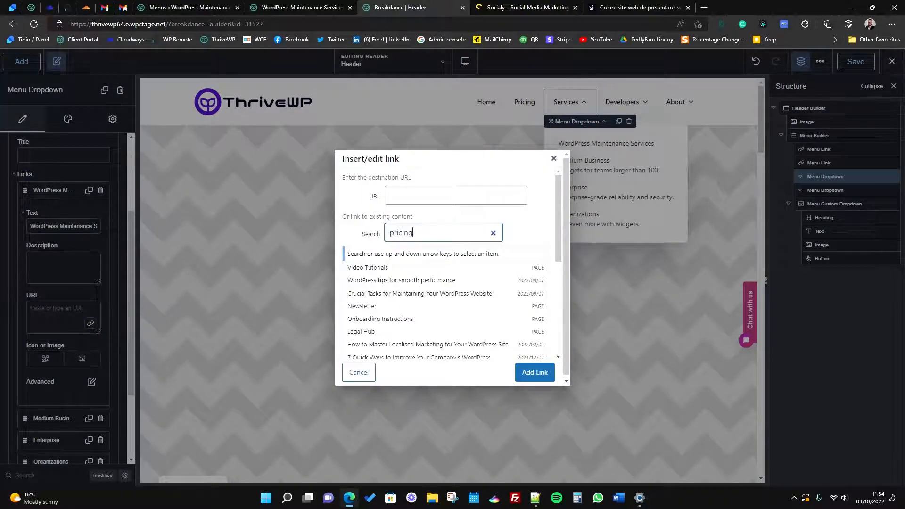
click(401, 334)
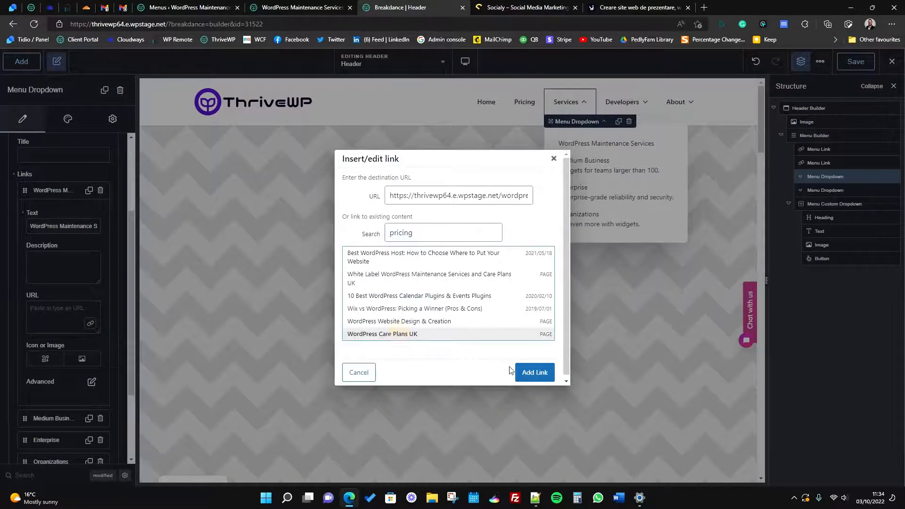
click(523, 371)
Expand the Medium Business link for editing and copy the "White-Label WordPress Care Plans" entry from the live site's Services submenu.
scroll(57, 357, down, 2)
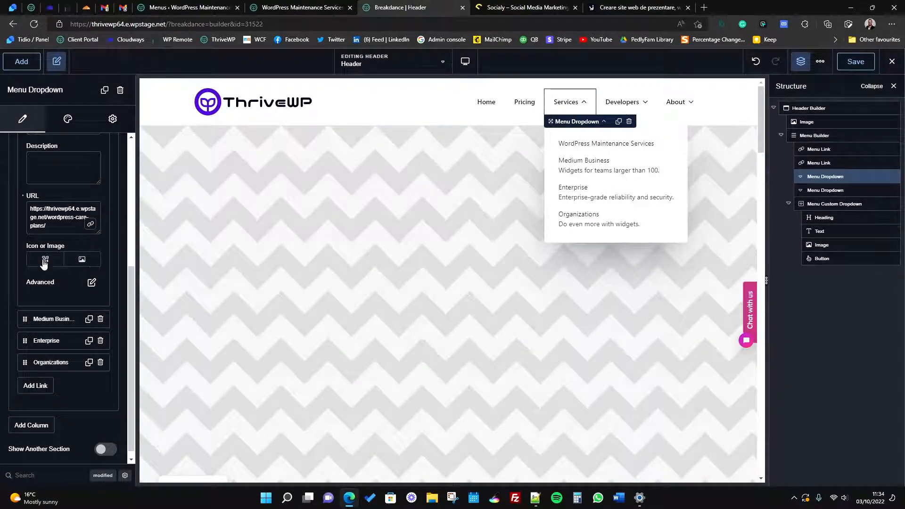
click(58, 319)
click(63, 238)
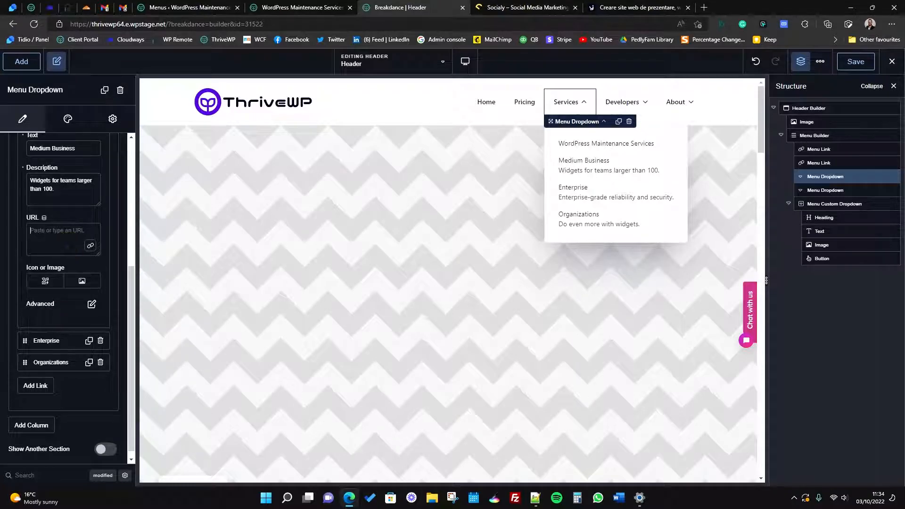
drag(62, 190, 1, 160)
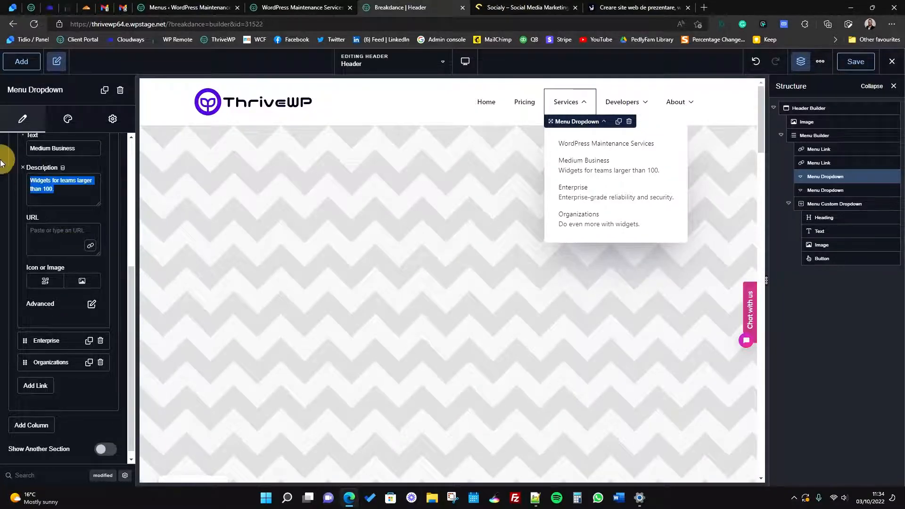
click(295, 10)
mouse_move(465, 101)
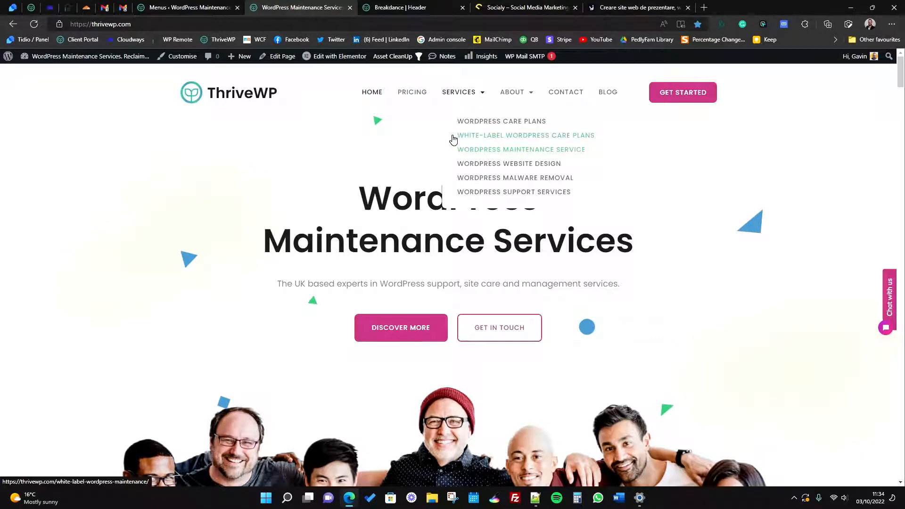
mouse_move(448, 136)
mouse_down()
mouse_move(612, 137)
mouse_move(458, 135)
mouse_up()
key(ctrl+c)
key(ctrl+Tab)
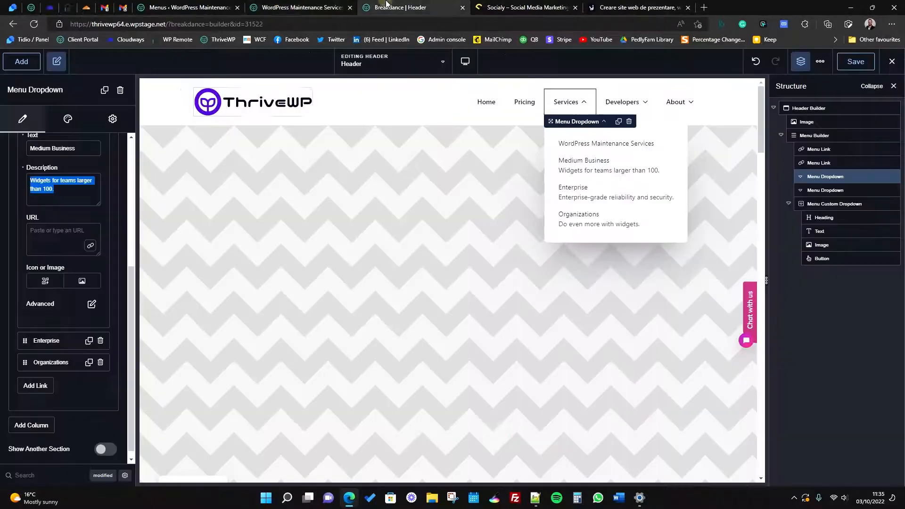
Rename the Medium Business link with the copied text "WHITE-LABEL WORDPRESS CARE PLANS" and clear its description.
key(ctrl+v)
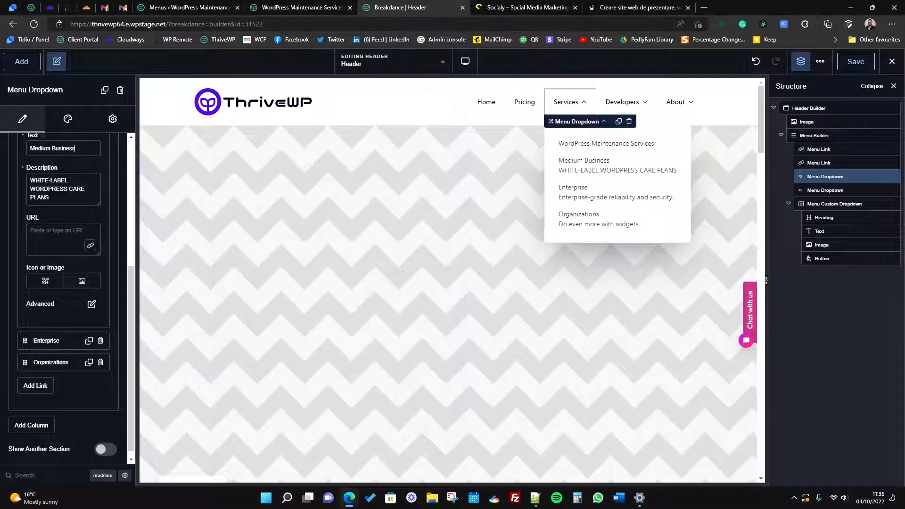
drag(84, 148, 0, 143)
key(ctrl+v)
drag(87, 200, 0, 147)
key(BackSpace)
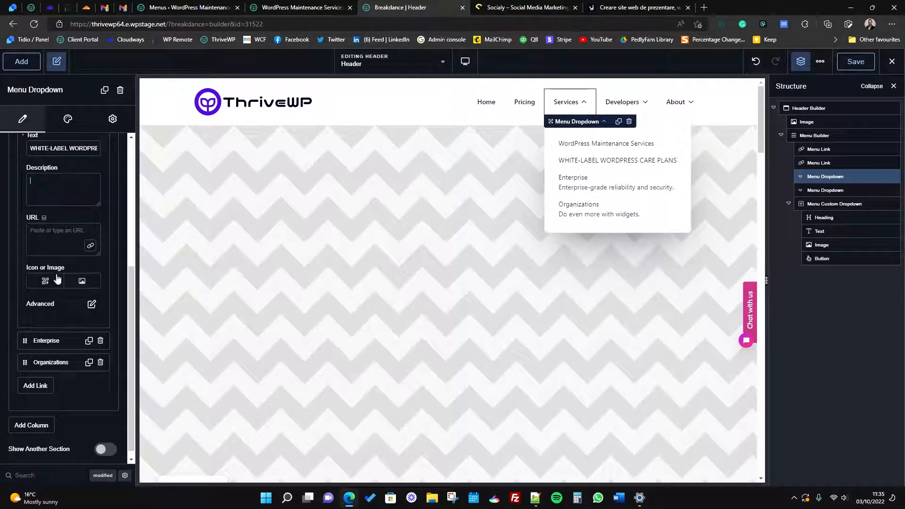
Rename the Services dropdown's first link as "WORDPRESS CARE PLANS", copying the text from the live site's Services submenu.
scroll(56, 279, up, 1)
key(ctrl+shift+Tab)
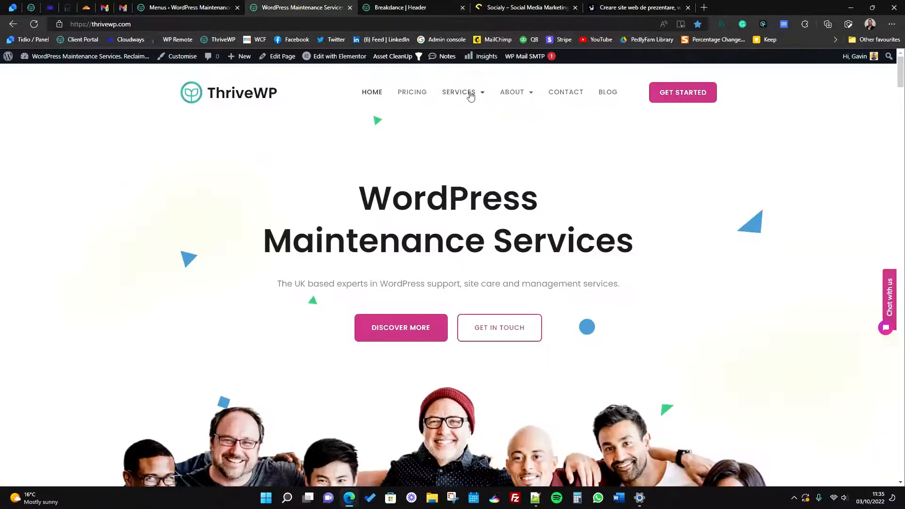
mouse_move(470, 96)
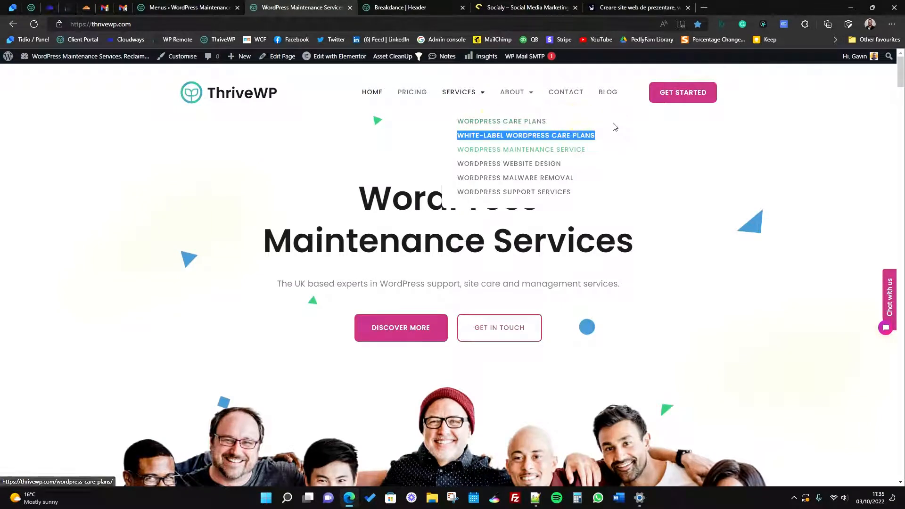
drag(547, 121, 458, 121)
key(ctrl+Tab)
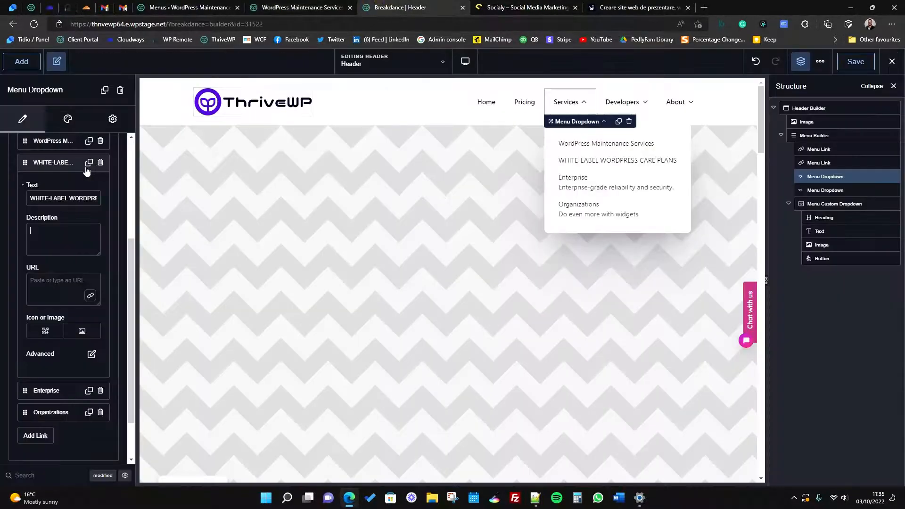
scroll(56, 240, up, 3)
click(57, 240)
click(55, 276)
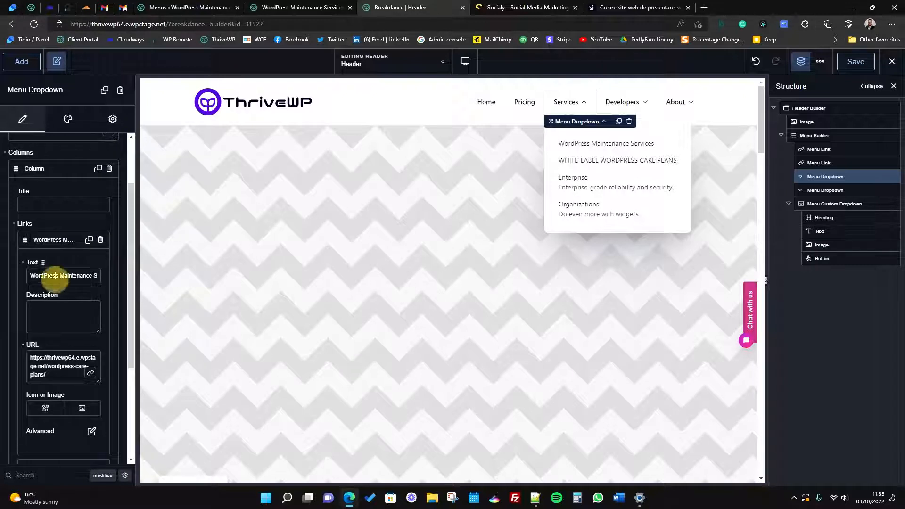
key(ctrl+a)
key(ctrl+v)
Link the white-label entry to the "White Label WordPress Maintenance Services and Care Plans UK" page, searching existing content for "white la".
scroll(61, 293, down, 3)
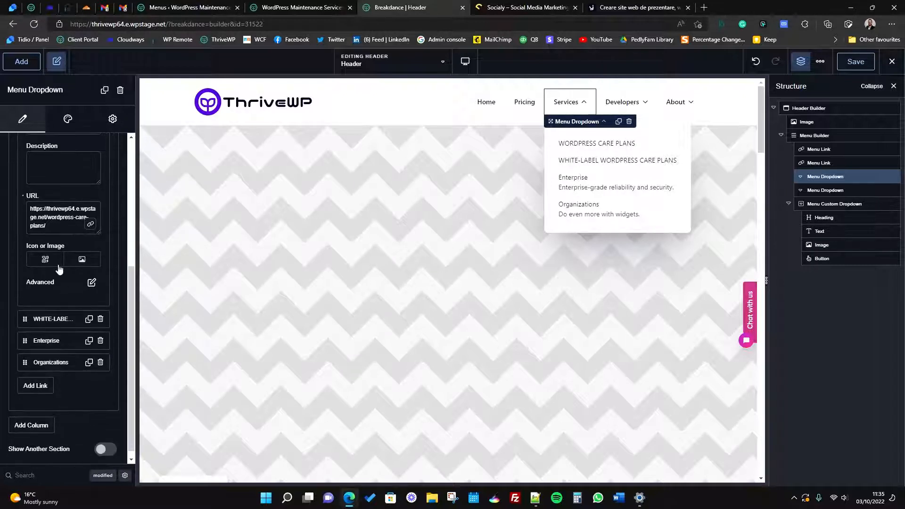
click(50, 316)
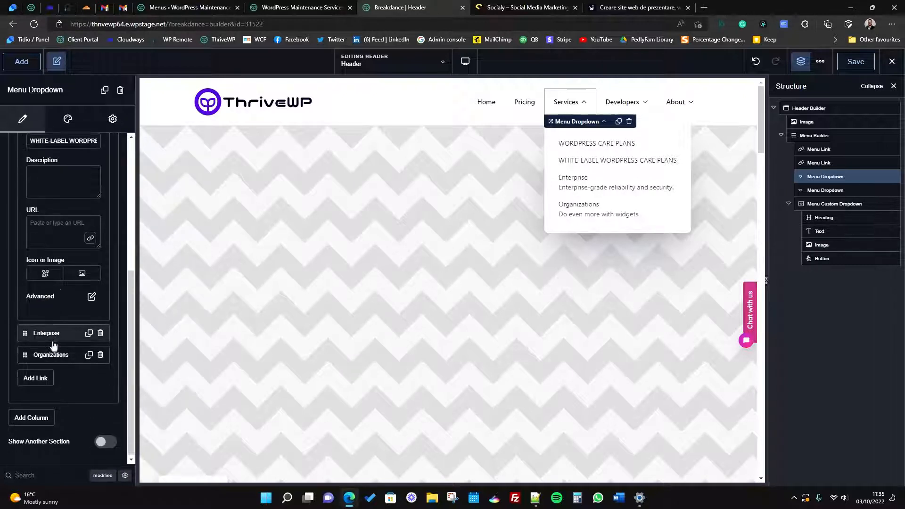
click(90, 238)
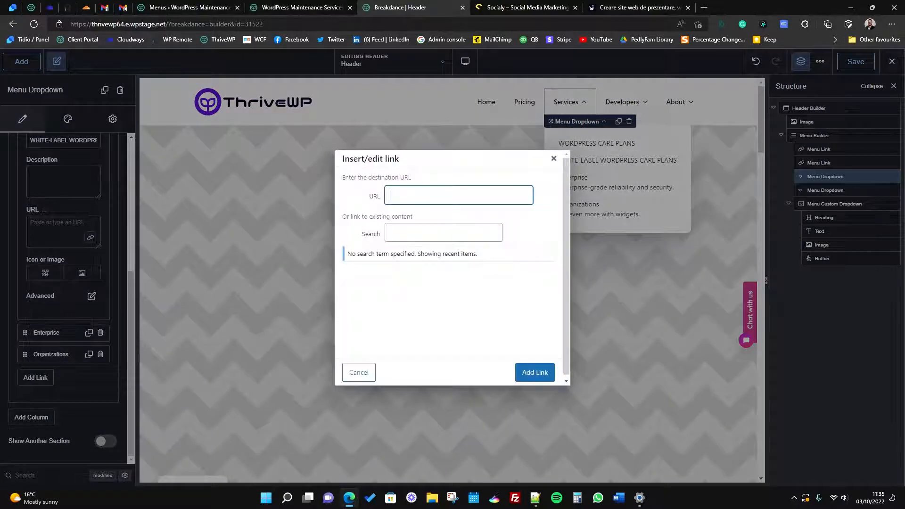
click(434, 232)
text(white la)
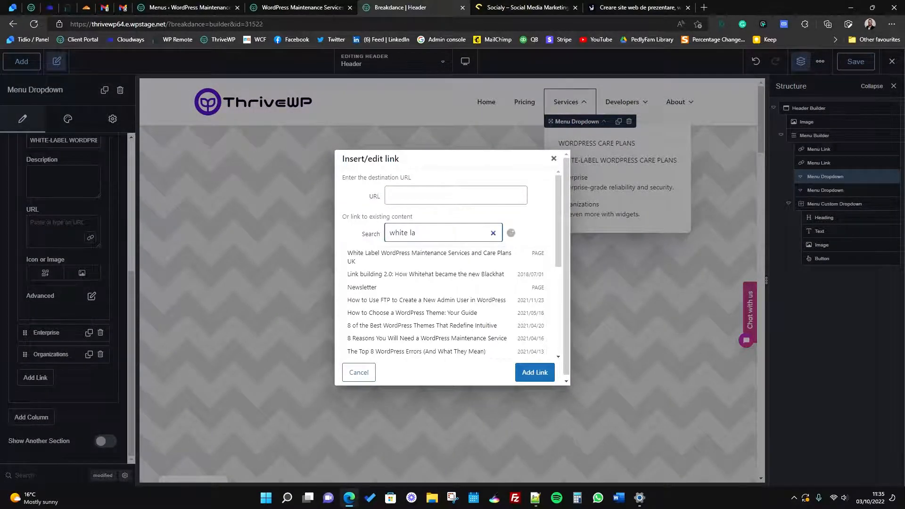
click(428, 257)
click(534, 372)
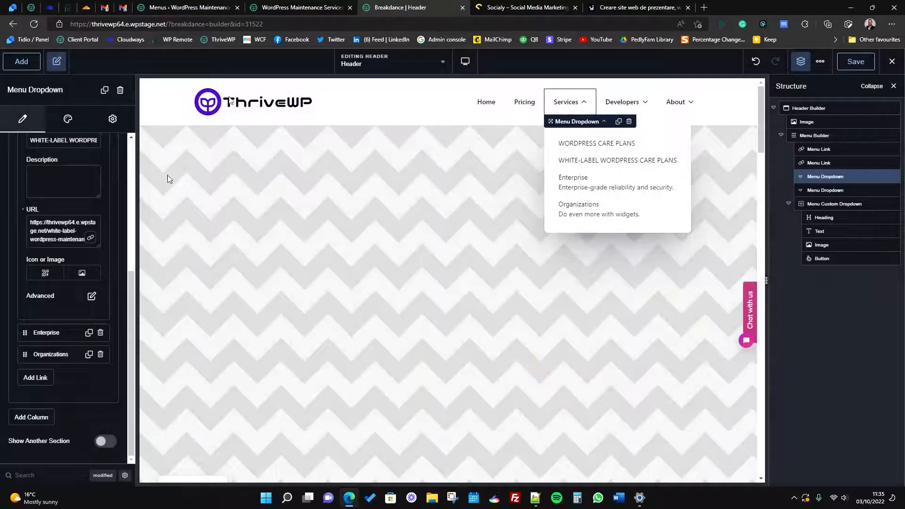
Try to select the "WordPress Website Design" entry's text in the live site's Services submenu.
click(304, 8)
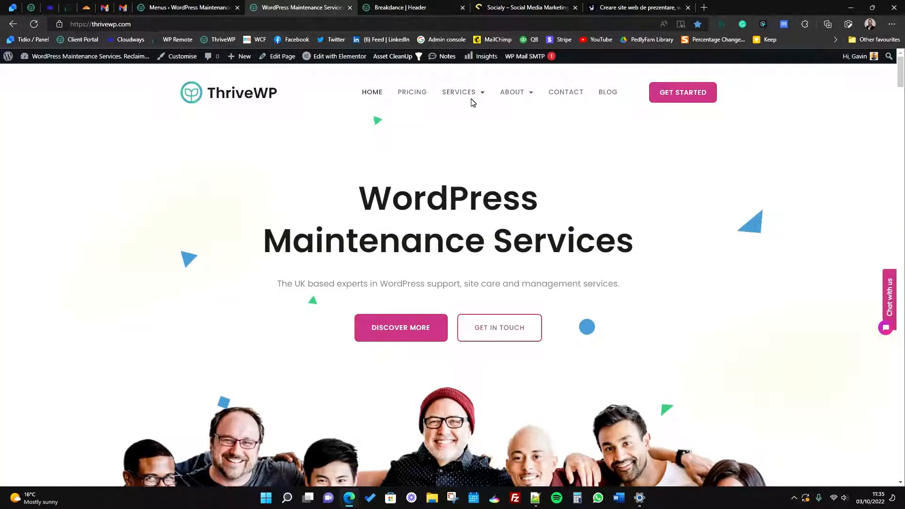
mouse_move(466, 93)
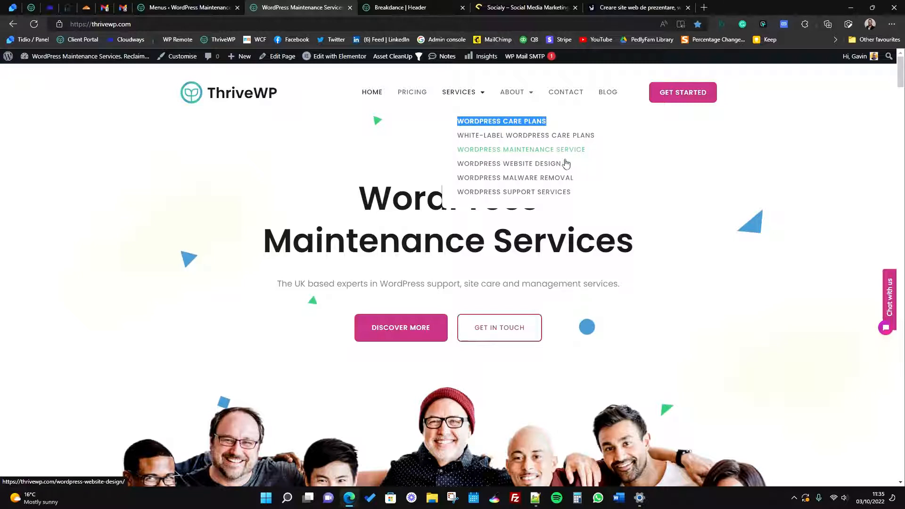
drag(613, 170, 514, 162)
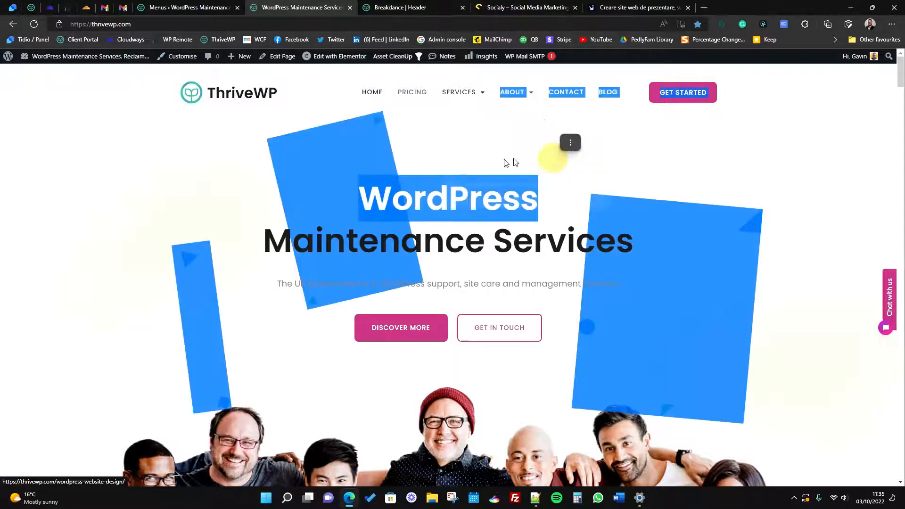
mouse_move(455, 94)
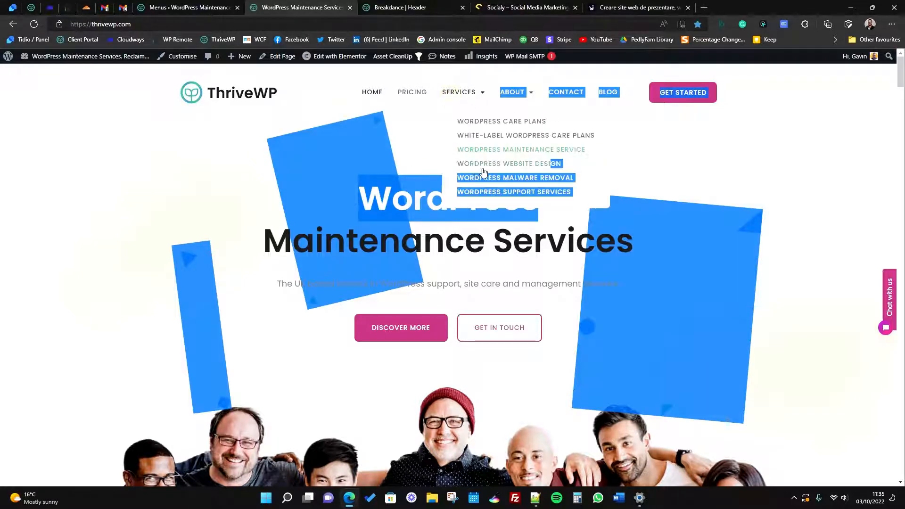
drag(444, 168, 521, 162)
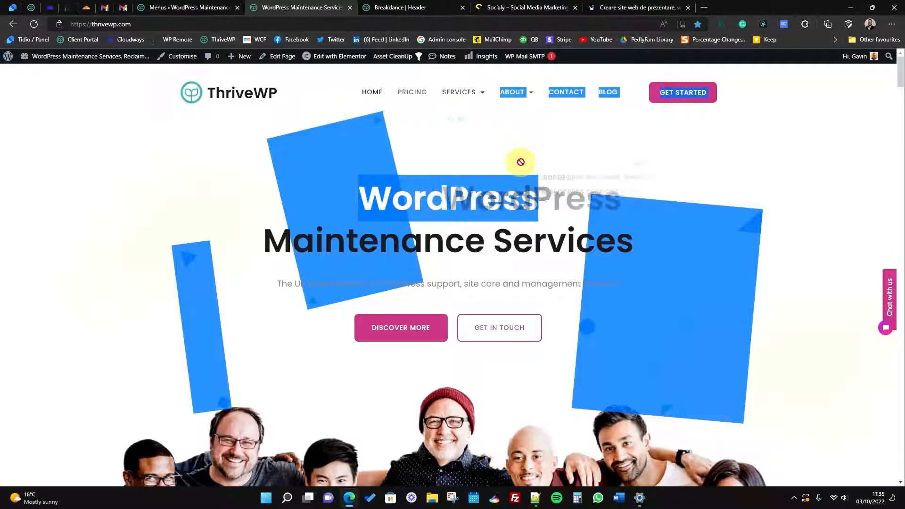
click(830, 151)
mouse_move(455, 95)
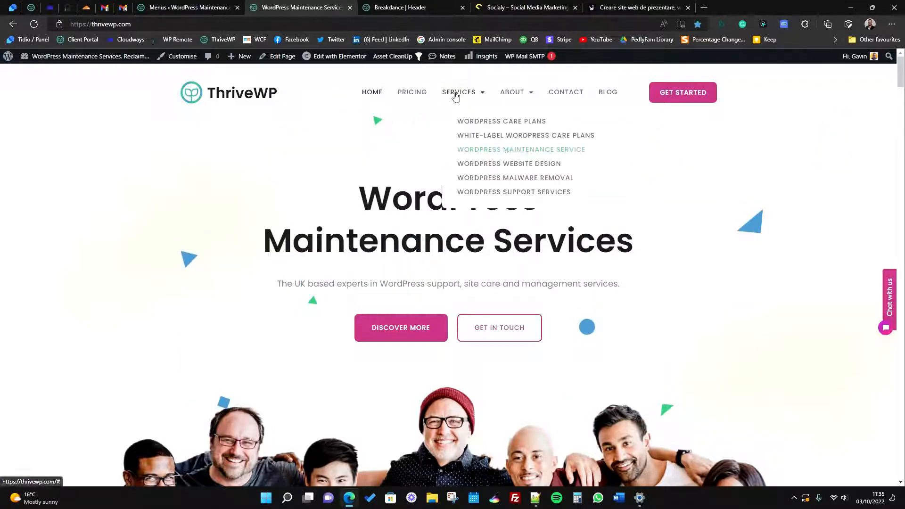
drag(619, 167, 567, 169)
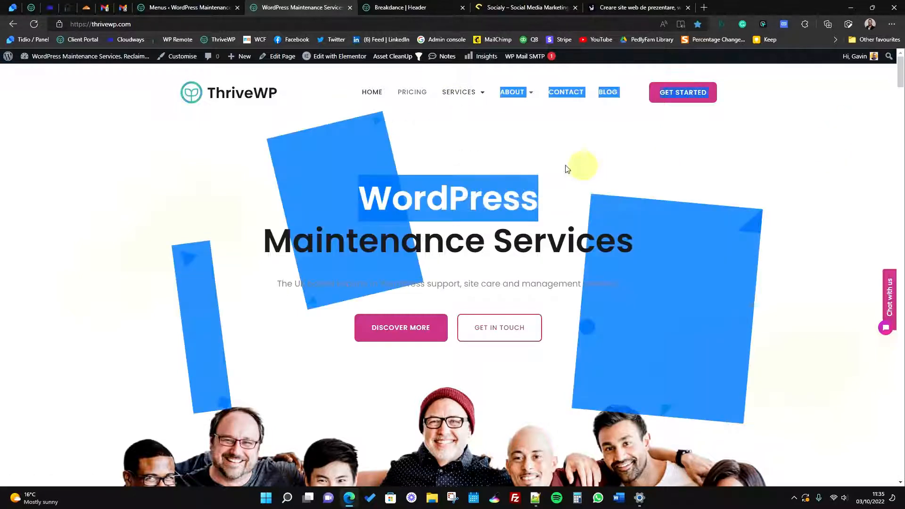
click(567, 169)
mouse_move(462, 93)
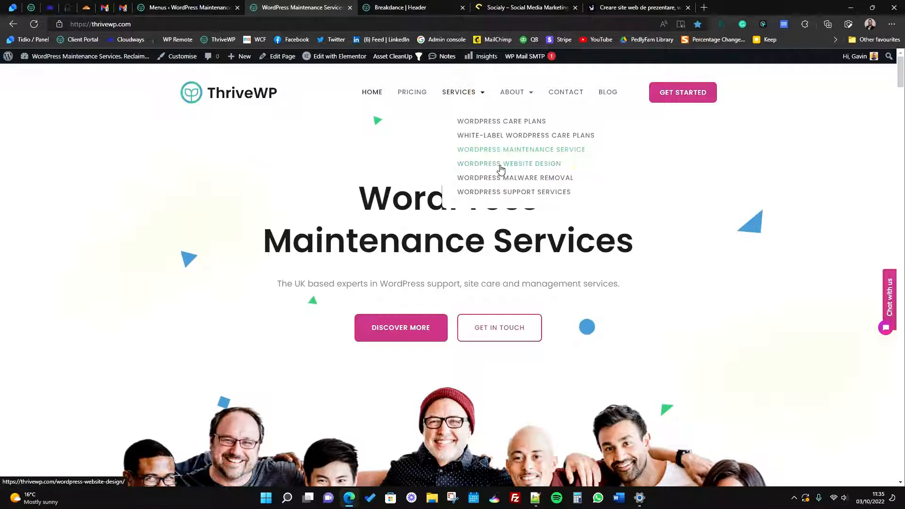
Rename the Services dropdown's Enterprise link as "WORDPRESS WEBSITE DESIGN" and clear its description.
click(387, 7)
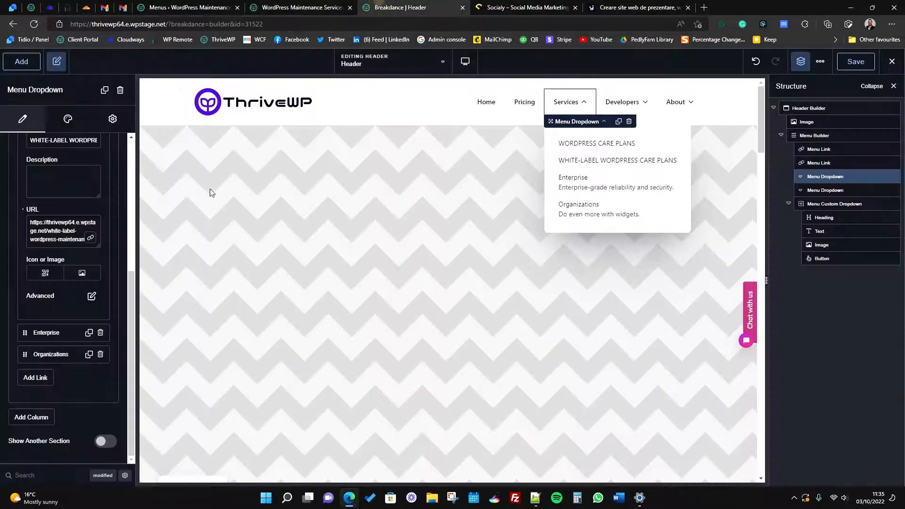
click(35, 336)
drag(58, 163, 1, 162)
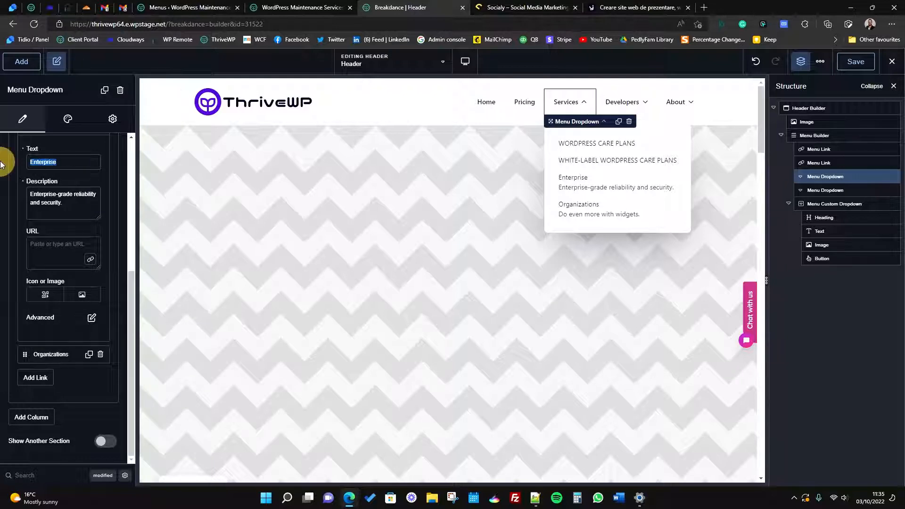
text(WORDPRES)
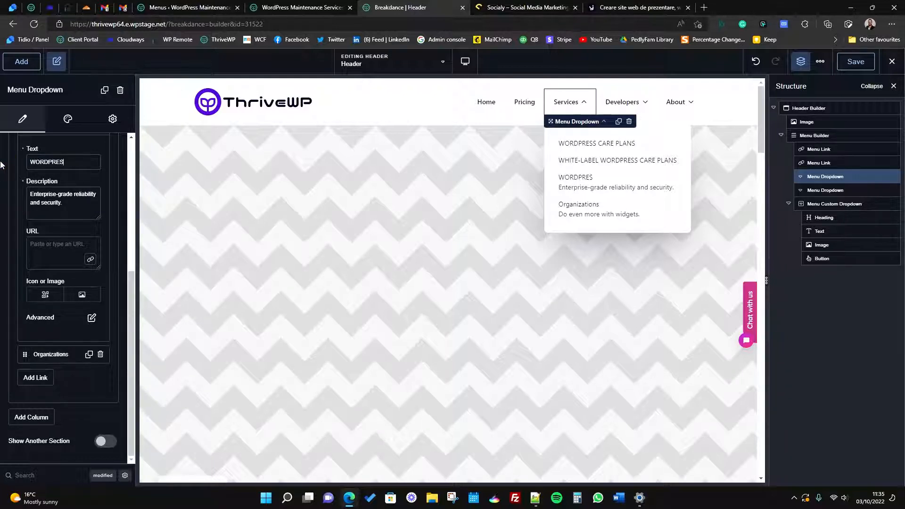
text(S WEBSITE DESIGN)
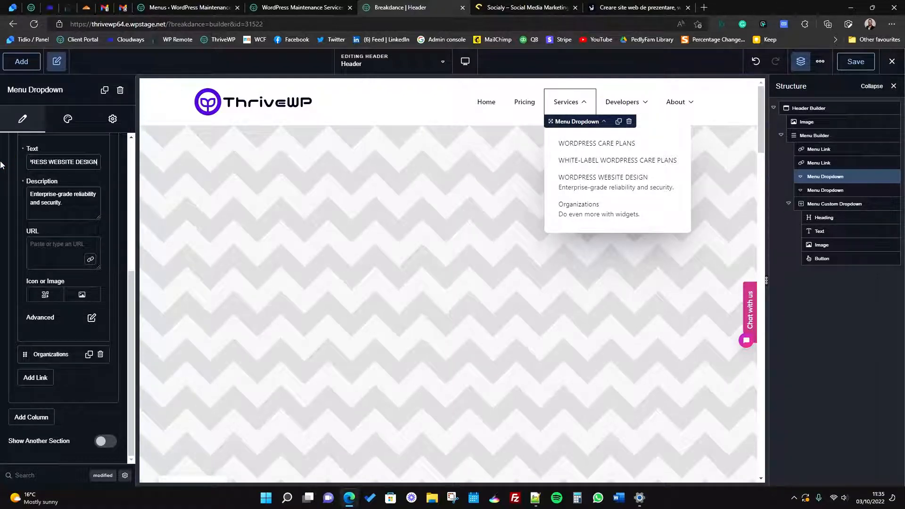
click(57, 201)
key(ctrl+a)
key(BackSpace)
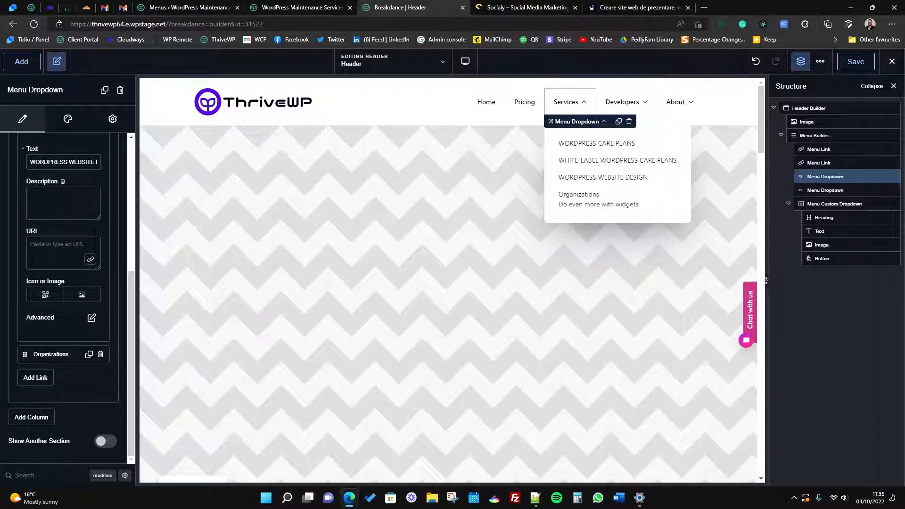
Link the website design entry to the "WordPress Website Design & Creation" page, searching existing content for "WEBSITE DESIGN".
click(90, 259)
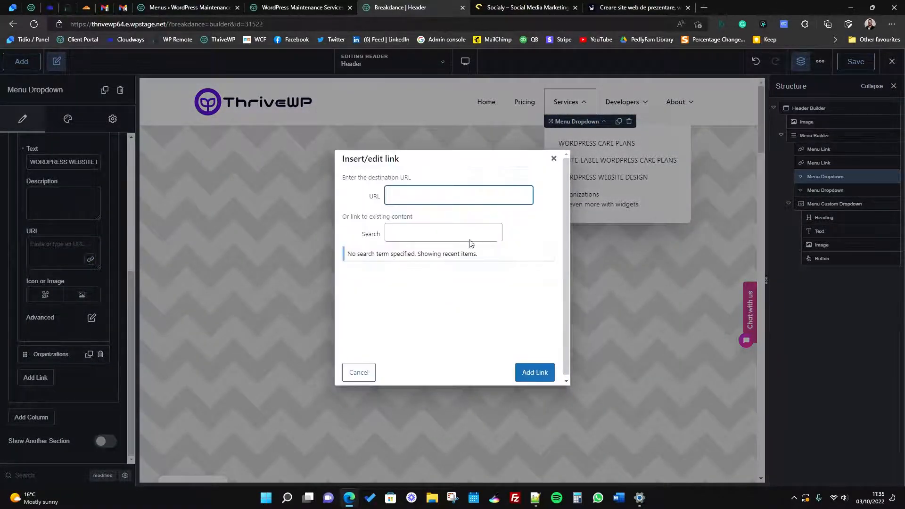
click(469, 239)
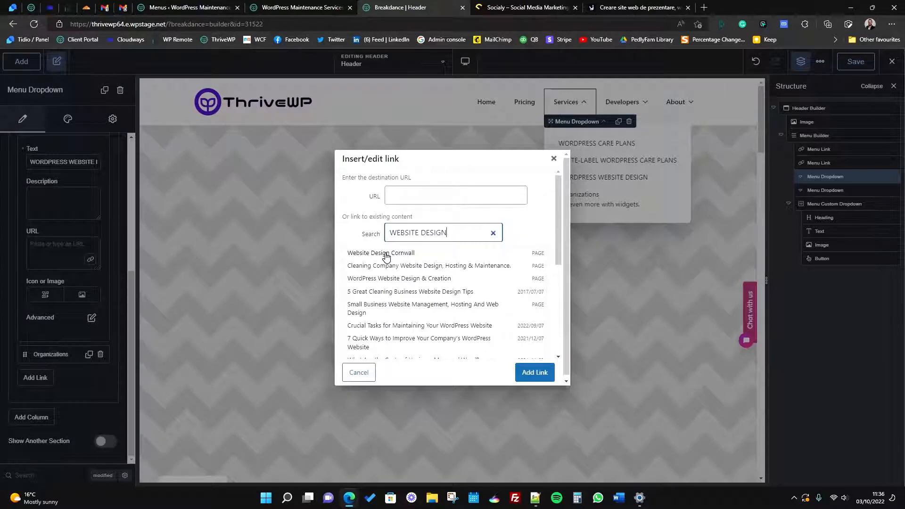
click(403, 280)
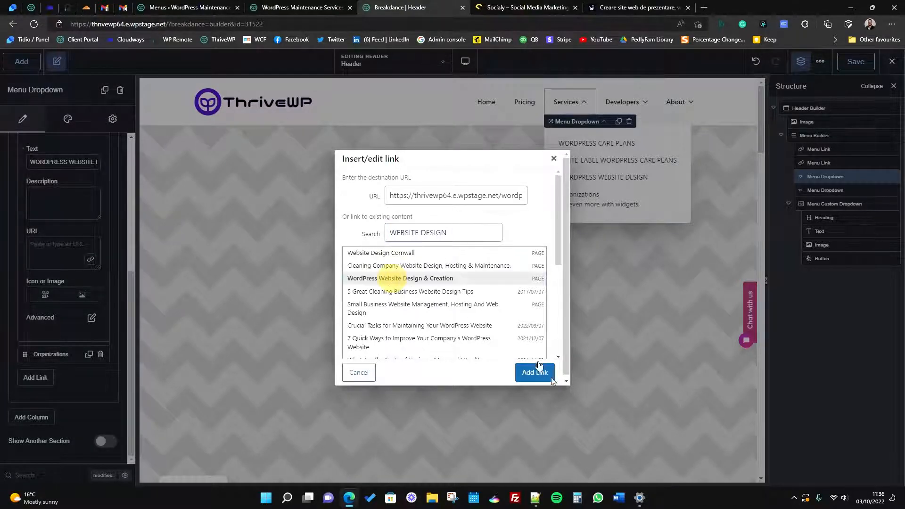
click(534, 372)
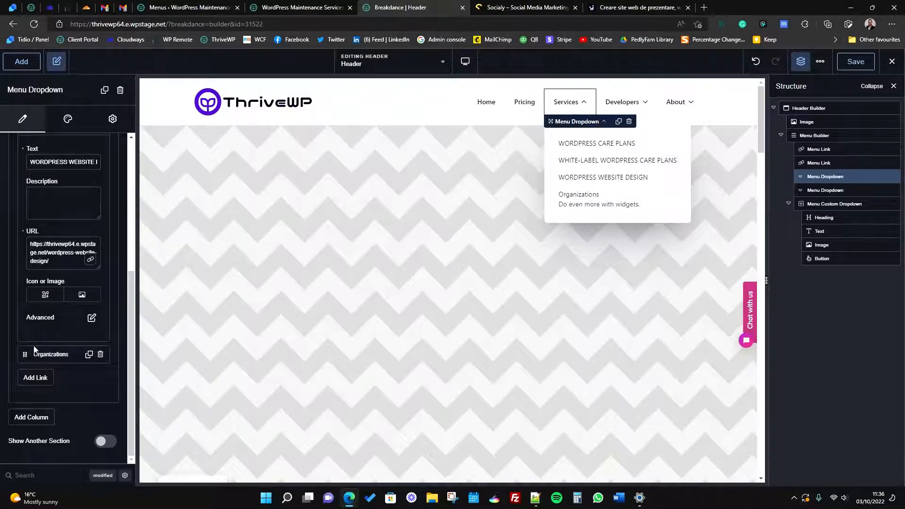
Rename the Organizations link as "MALWARE REMOVAL", based on the live site's Services submenu, and clear its description.
click(48, 353)
click(311, 7)
mouse_move(466, 91)
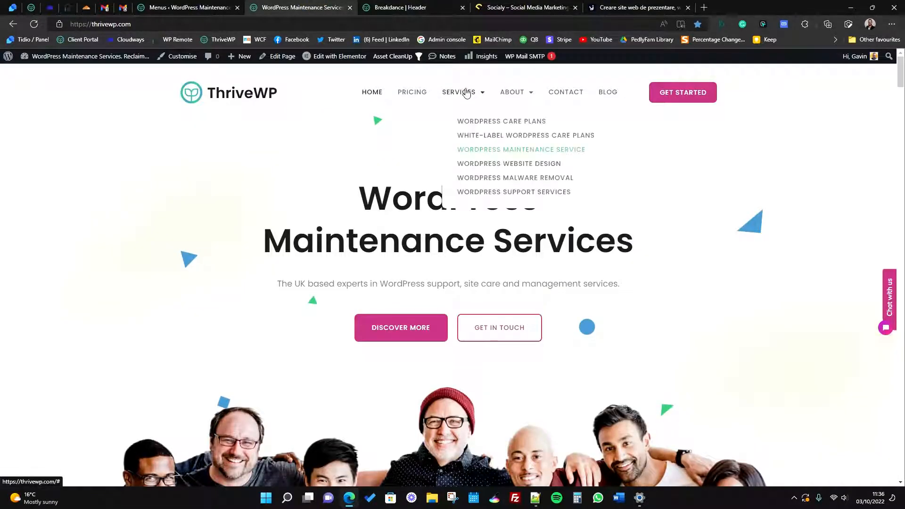
click(393, 7)
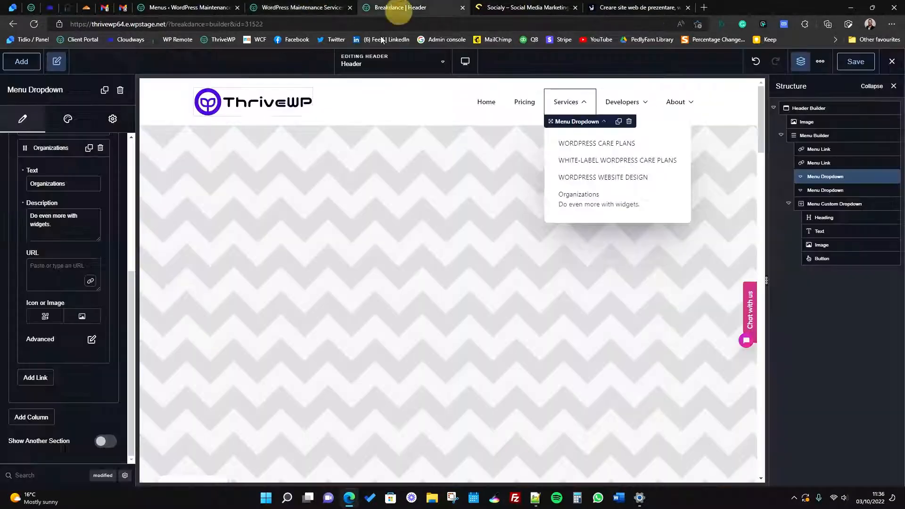
scroll(63, 360, up, 1)
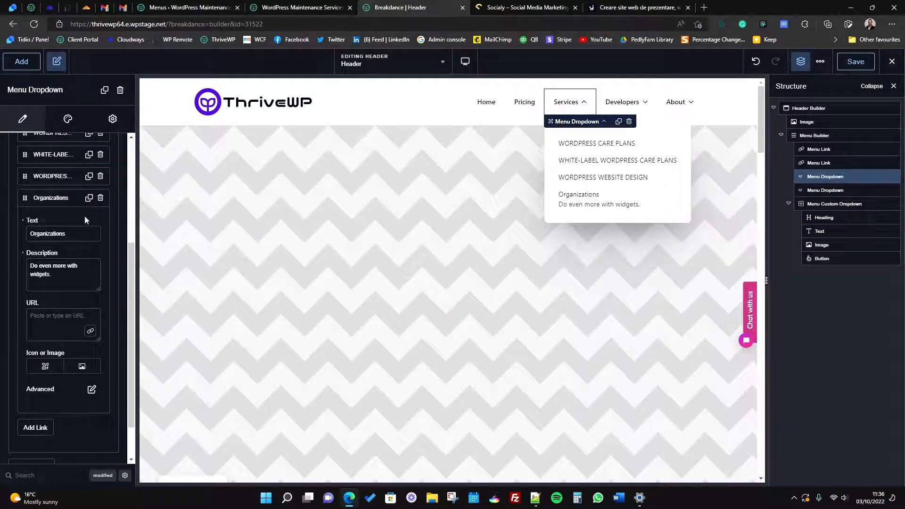
drag(66, 233, 16, 236)
text(mALWA)
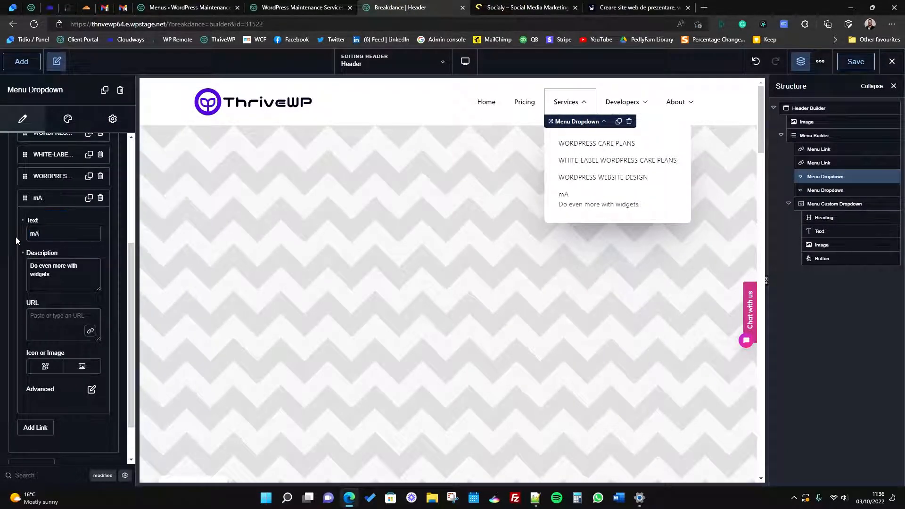
key(BackSpace)
key(BackSpace)
key(BackSpace)
key(BackSpace)
key(BackSpace)
text(MALWARE )
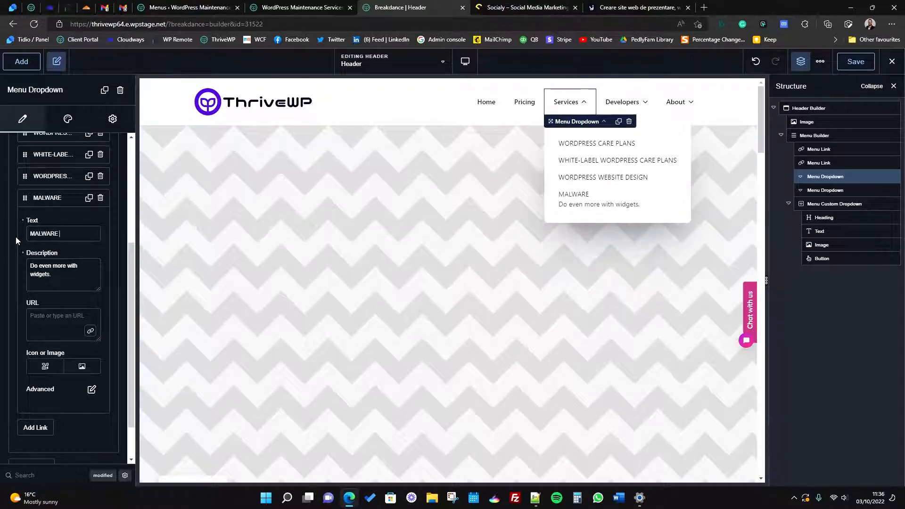
text(REMOVAL)
key(Tab)
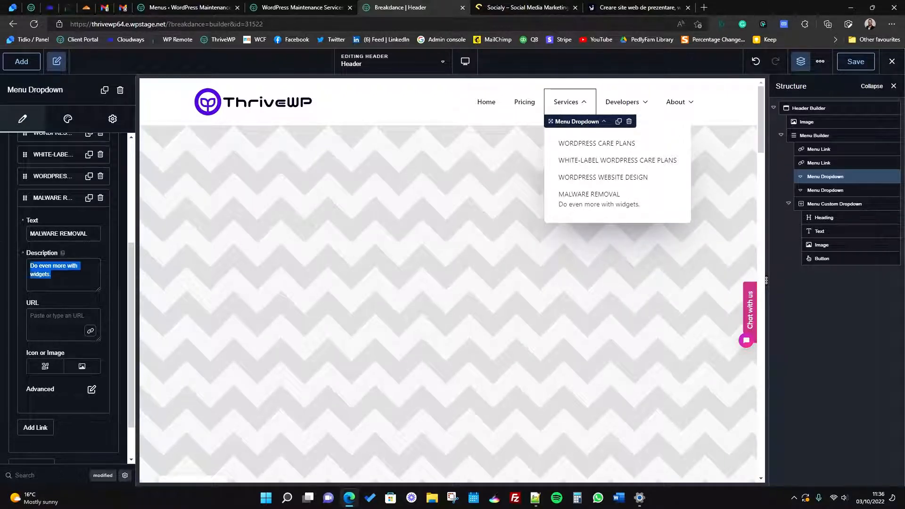
key(BackSpace)
Link the malware entry to the "WordPress malware removal" page, searching existing content for "MALWARE".
click(90, 330)
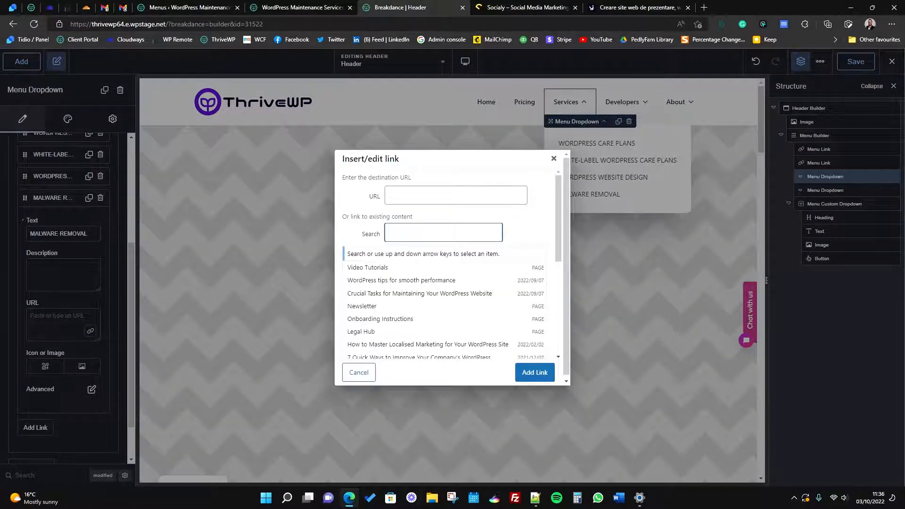
text(MALWARE)
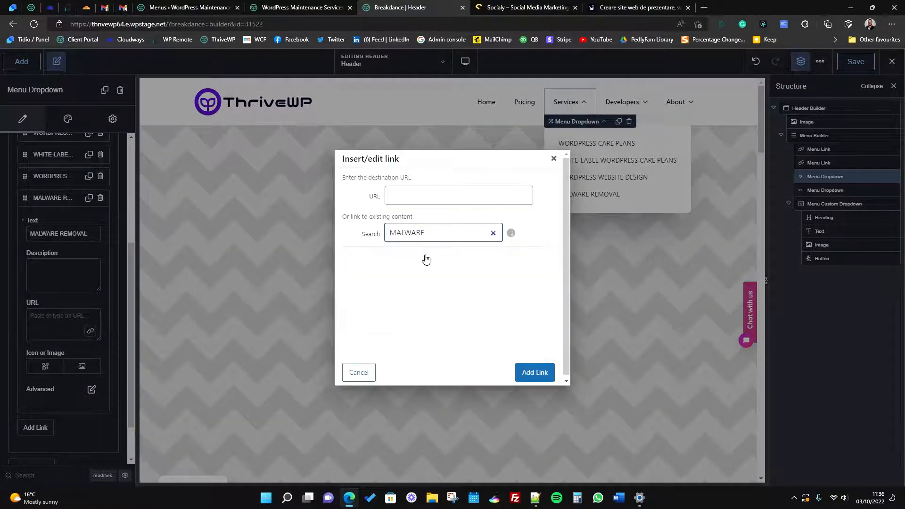
click(398, 274)
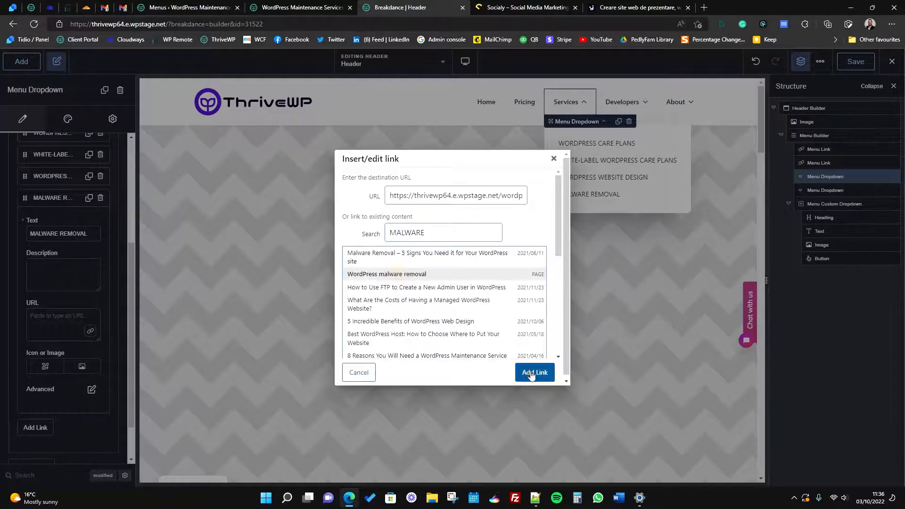
click(534, 373)
Duplicate the "MALWARE REMOVAL" link in the Services dropdown's column and open the copy for editing.
scroll(69, 304, down, 1)
scroll(55, 349, up, 3)
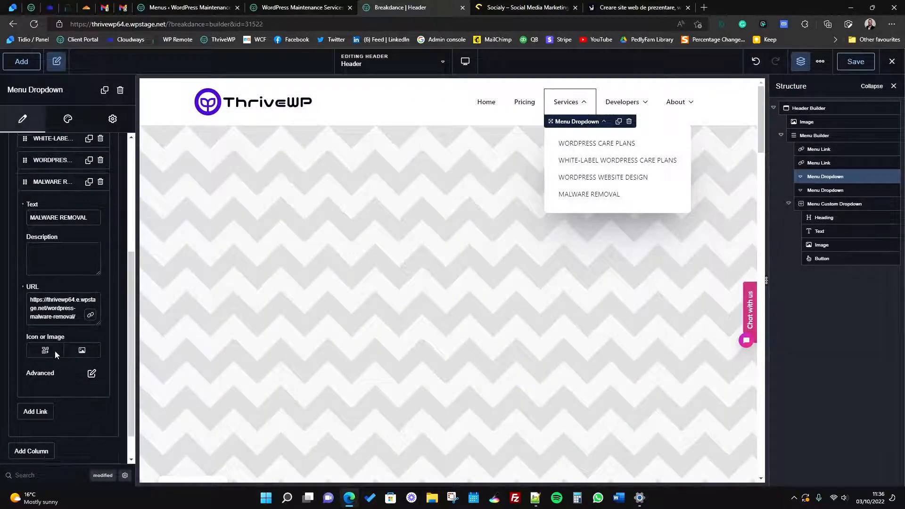
click(62, 246)
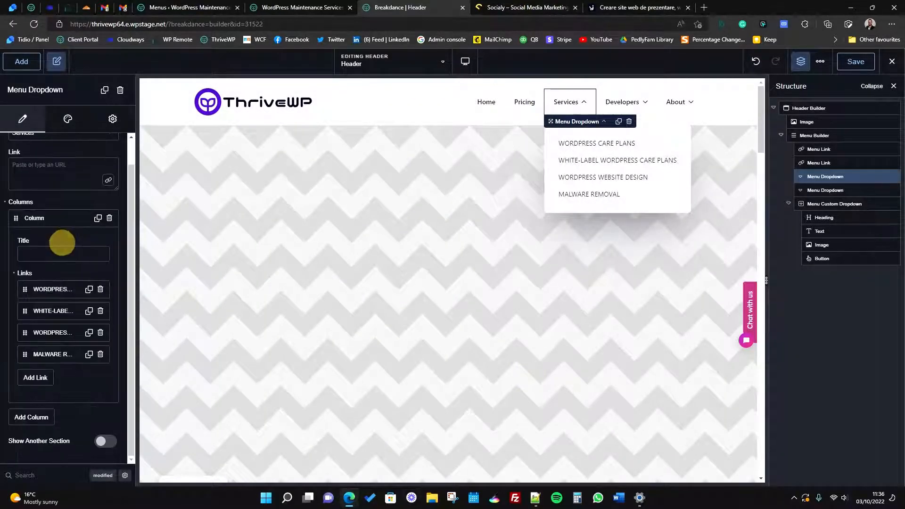
click(90, 354)
click(56, 371)
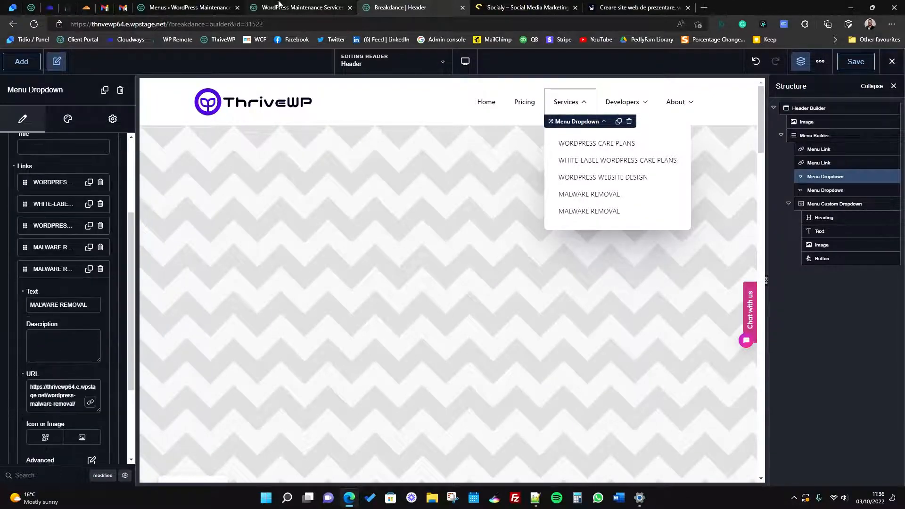
Rename the duplicated link as "WORDRPESS SUPPORT SERVICES", based on the last entry in the live site's Services submenu.
click(278, 7)
mouse_move(464, 94)
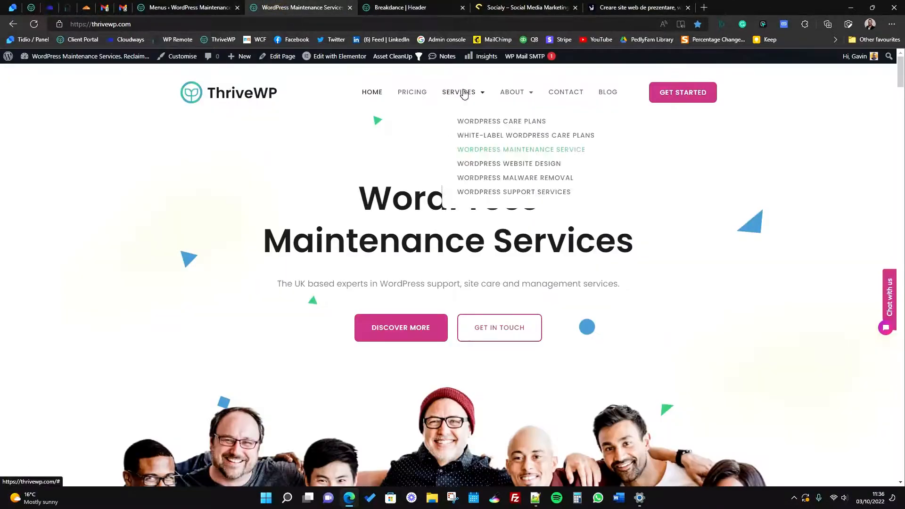
click(417, 6)
key(ctrl+a)
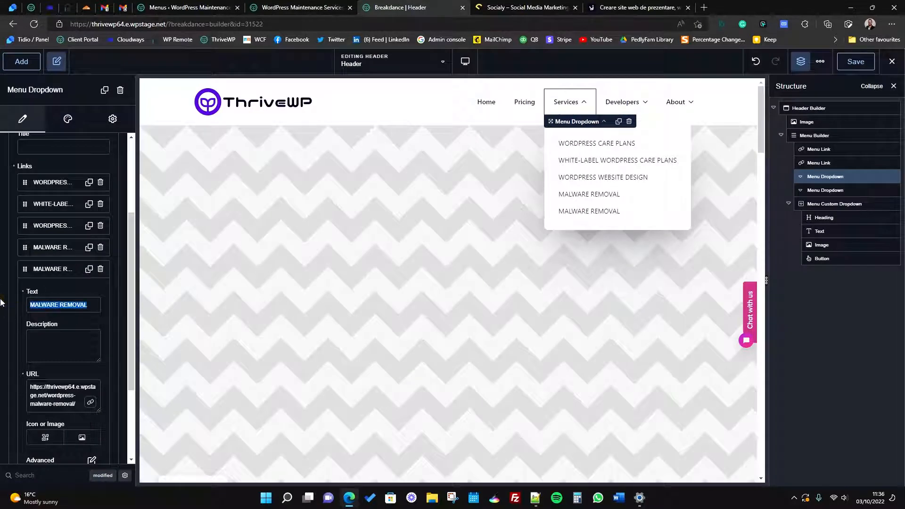
text(wORDP)
key(BackSpace)
key(BackSpace)
key(BackSpace)
key(BackSpace)
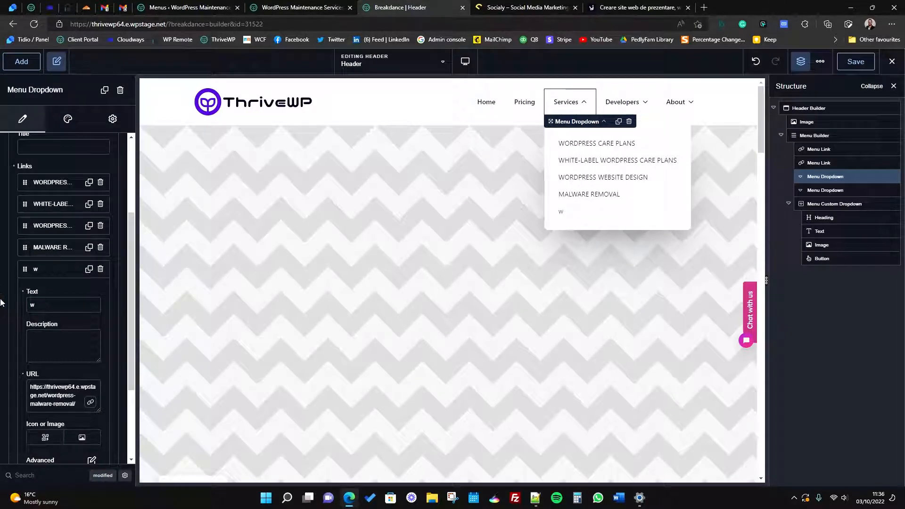
text(WORDPES)
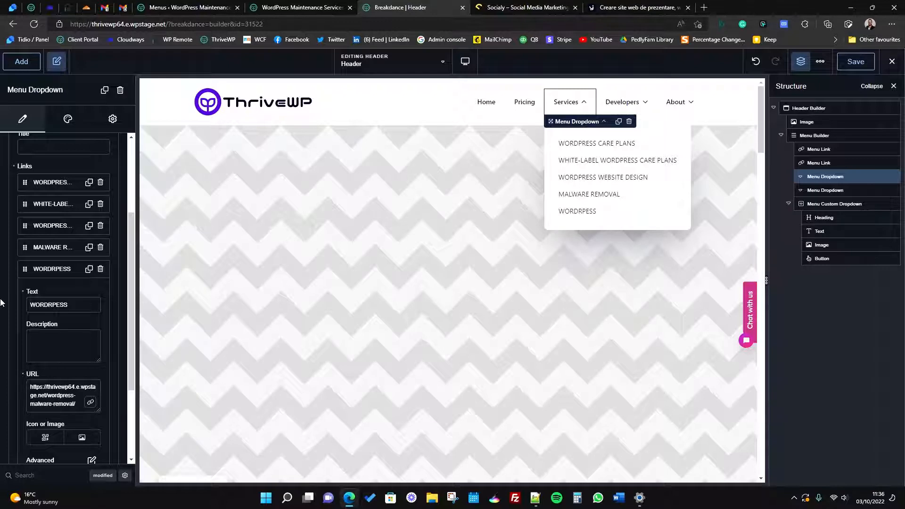
text(SR)
key(BackSpace)
text(ERVICES)
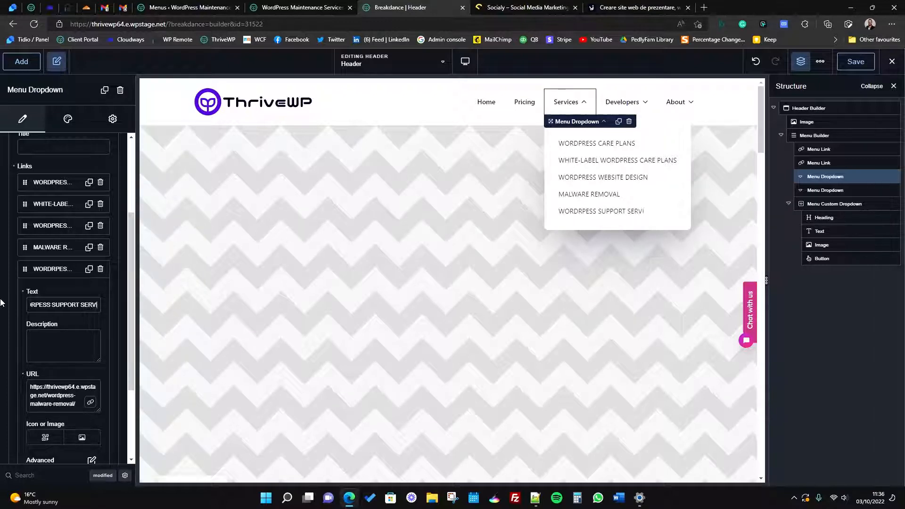
Link the support services entry to the "WordPress Support Services UK" page, searching existing content for "SUPP".
click(90, 408)
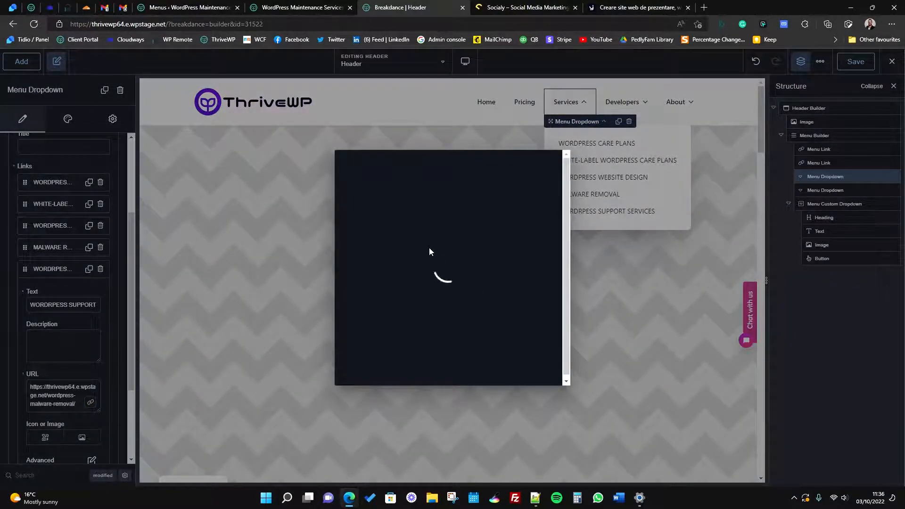
click(442, 232)
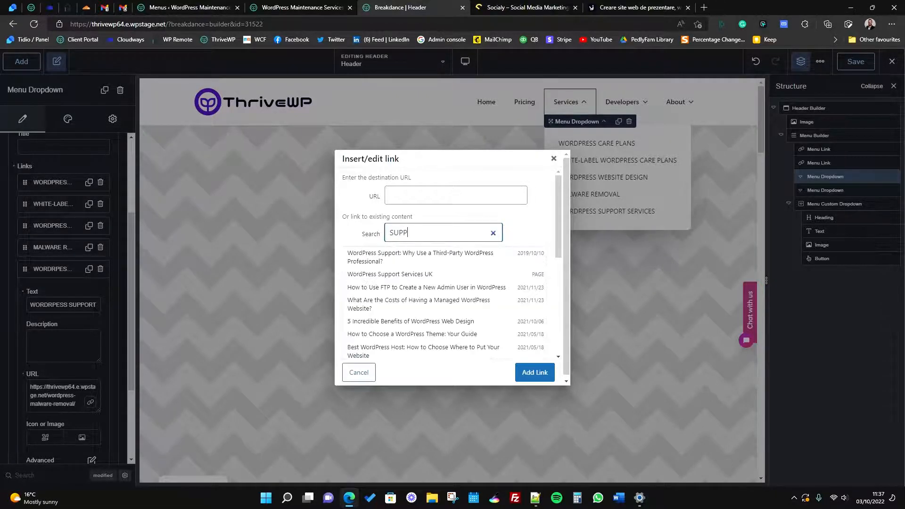
click(424, 273)
click(534, 372)
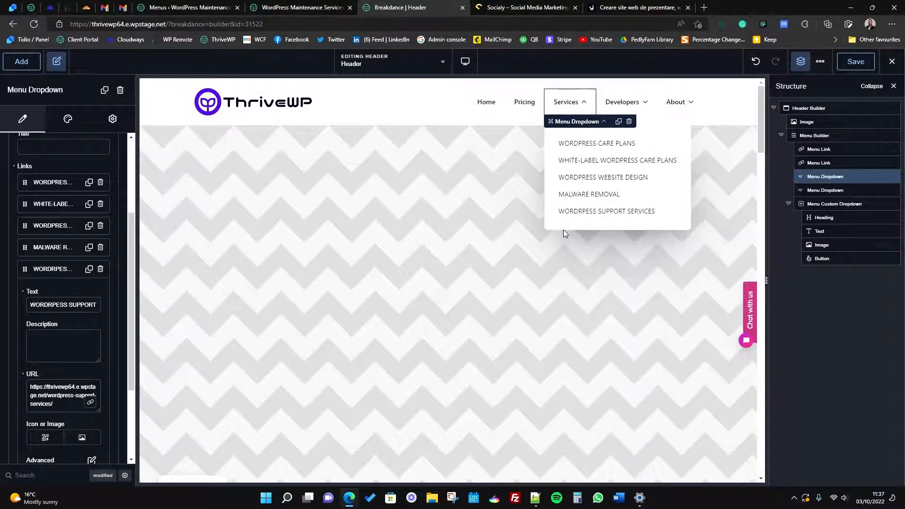
Examine the live site's About submenu and compare it with the header's About custom dropdown.
click(324, 8)
mouse_move(514, 100)
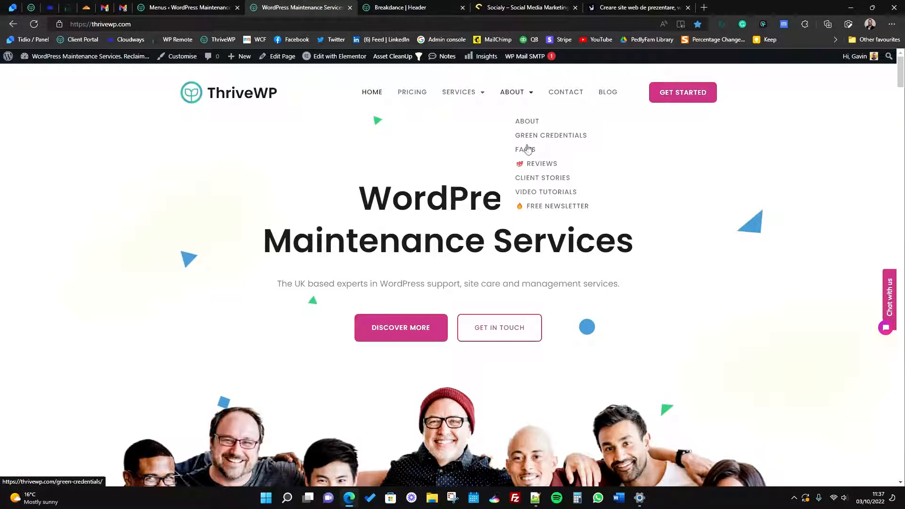
click(396, 8)
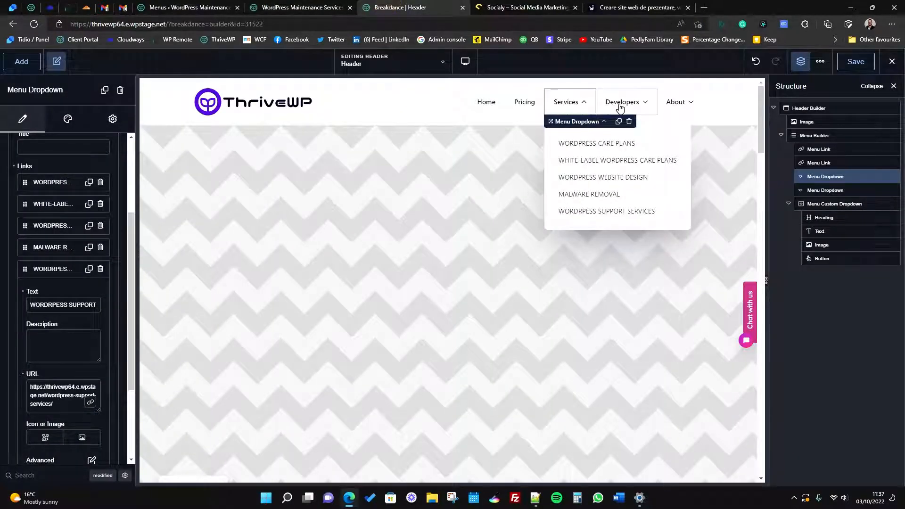
click(678, 103)
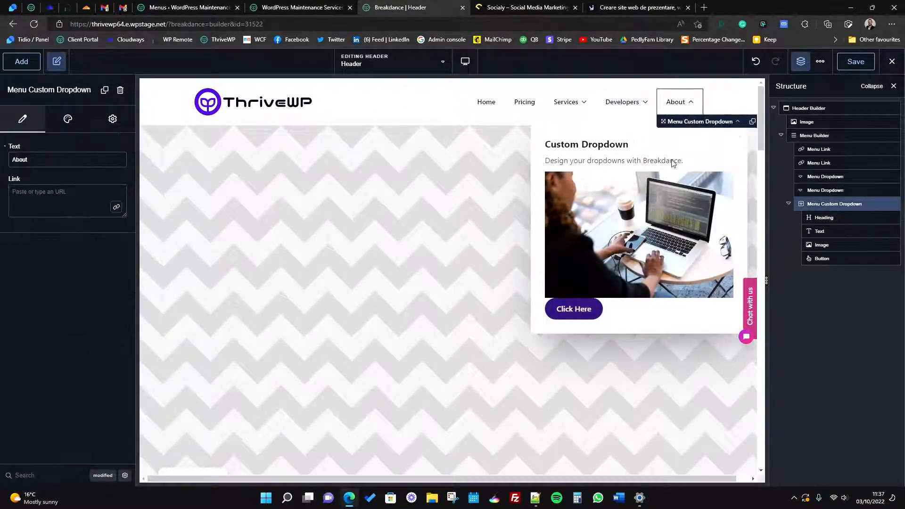
Duplicate the Services dropdown in the Menu Builder and rename the copy as "About".
click(572, 102)
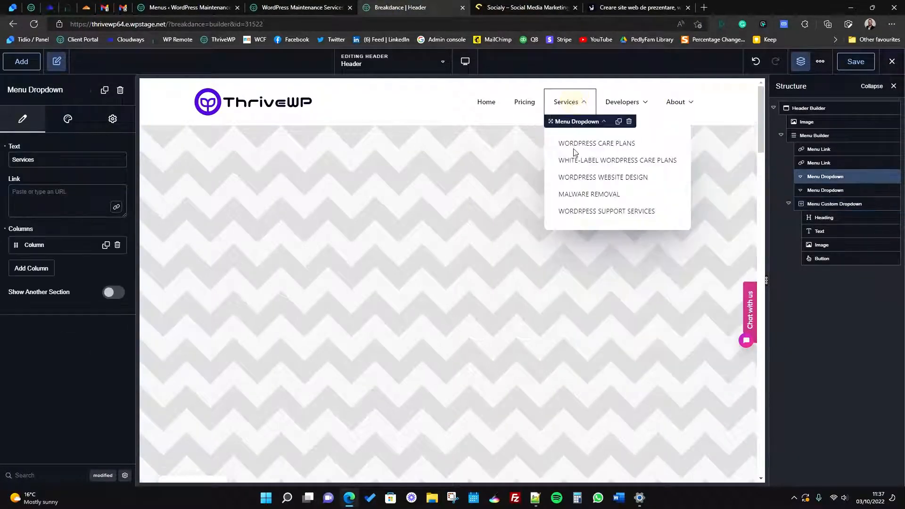
click(881, 176)
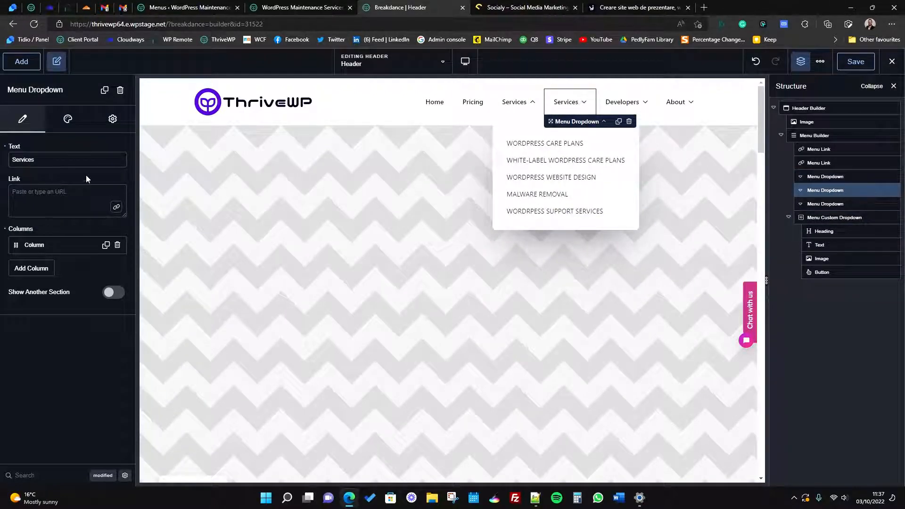
drag(37, 160, 6, 163)
text(aBOUT)
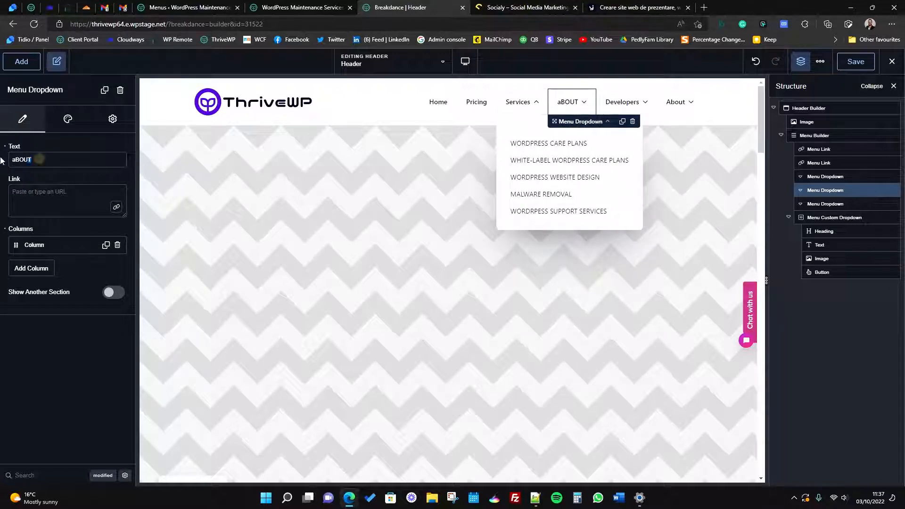
drag(37, 160, 1, 161)
text(About)
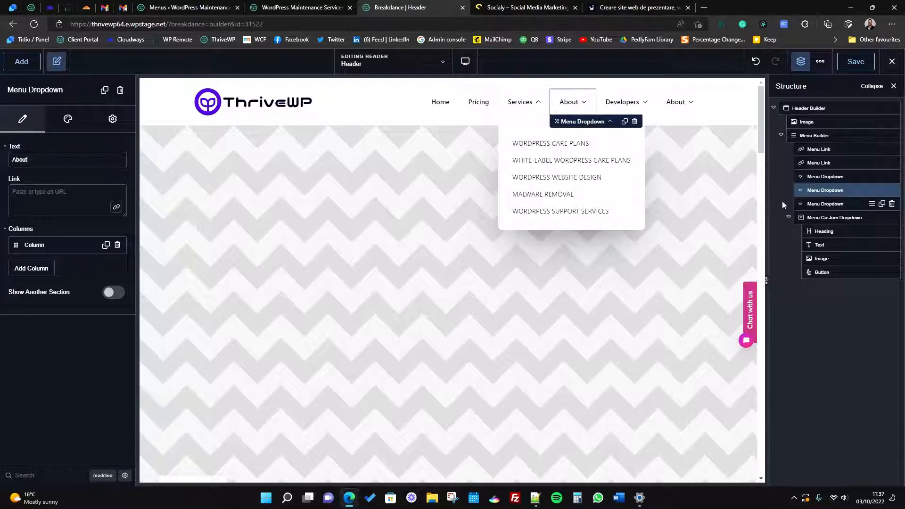
Delete the original About custom dropdown, the one with the heading, text, image and button, from the Menu Builder.
click(631, 102)
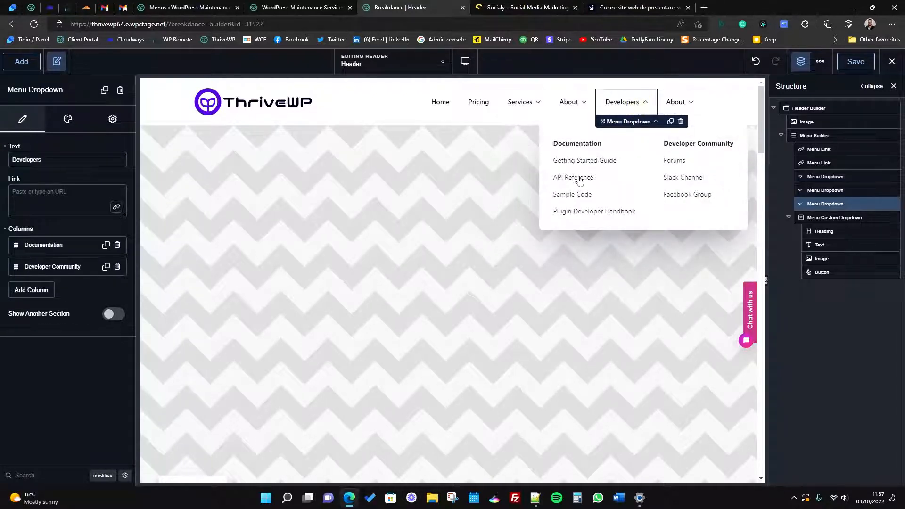
click(689, 110)
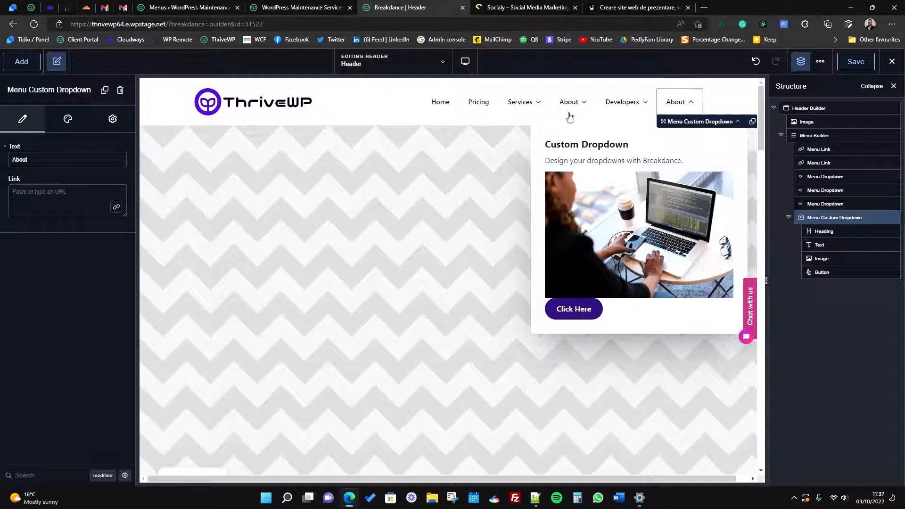
click(509, 111)
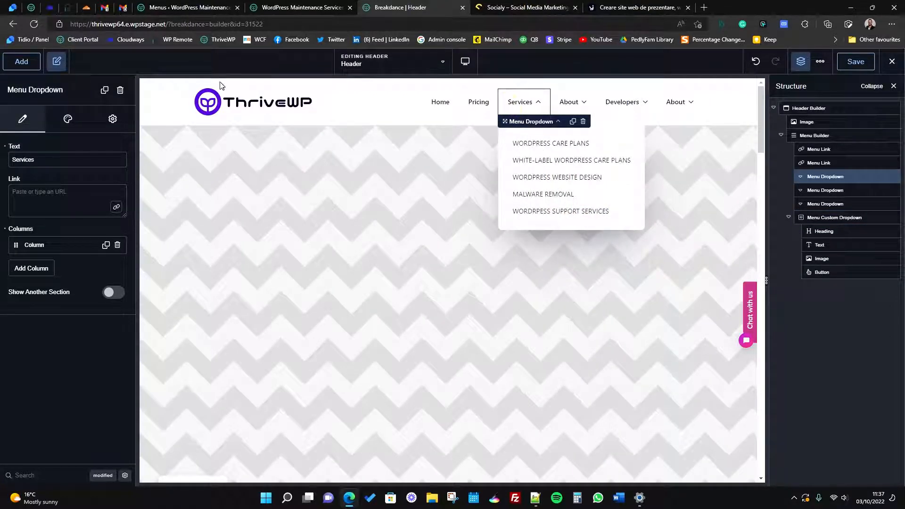
click(682, 107)
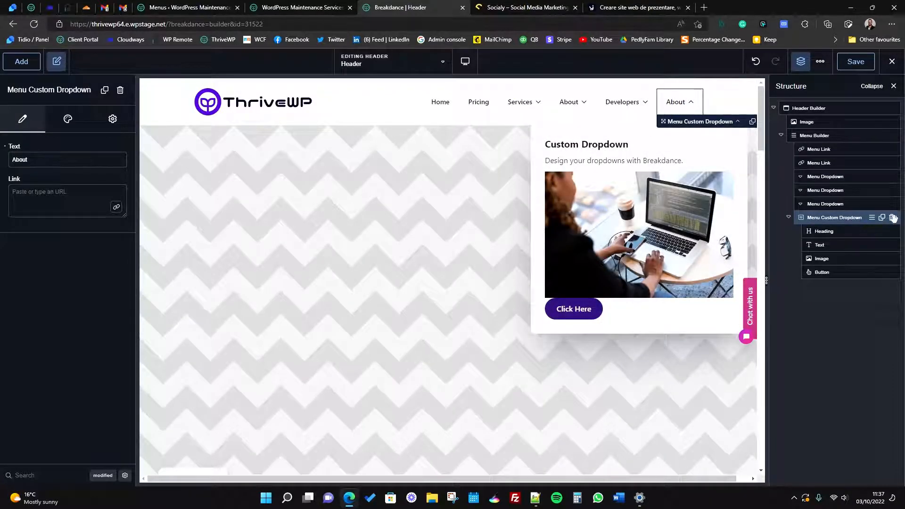
click(891, 219)
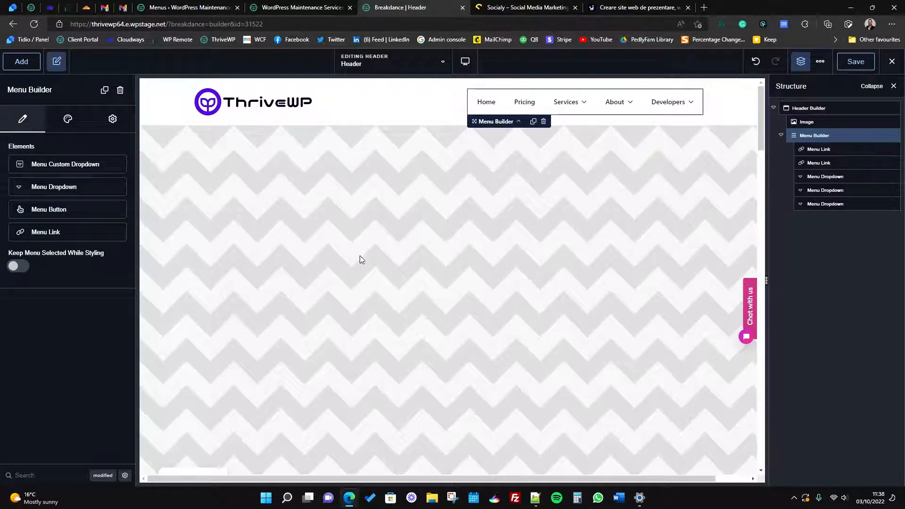
Add a Menu Button element to the end of the Menu Builder, after the Developers dropdown.
click(22, 166)
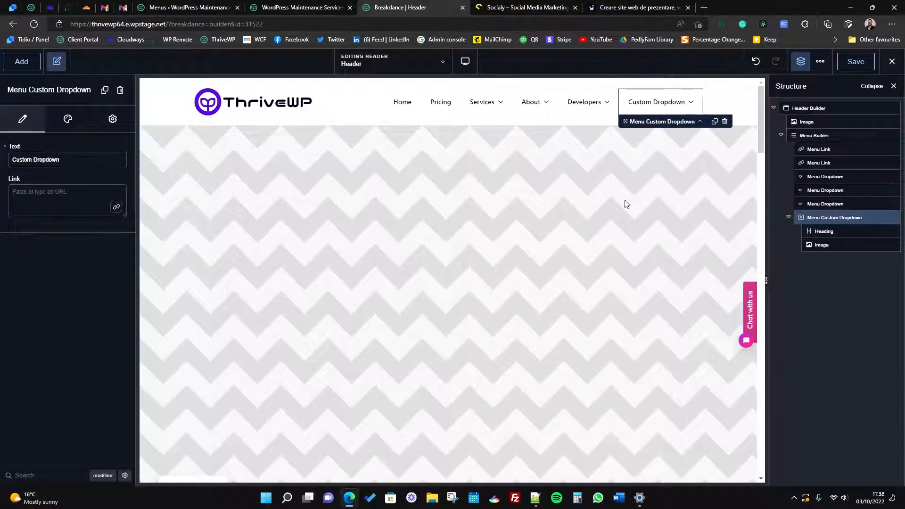
click(891, 217)
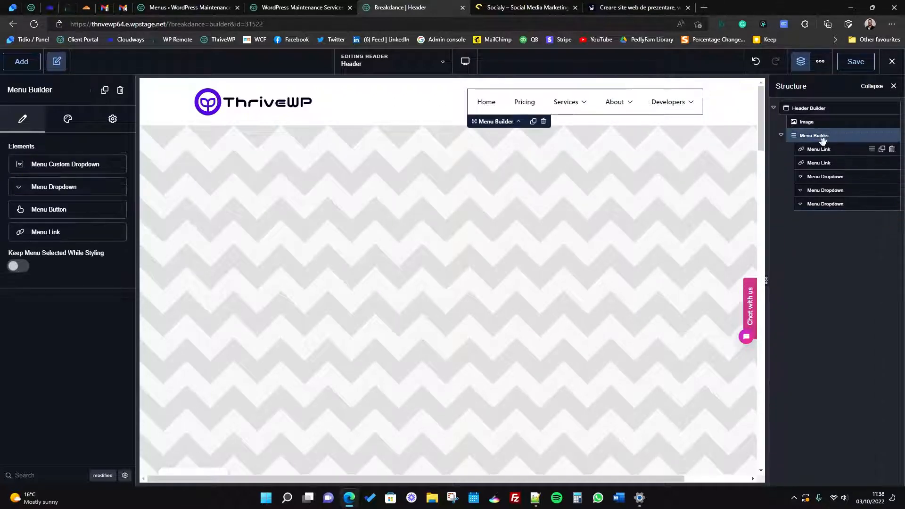
click(821, 136)
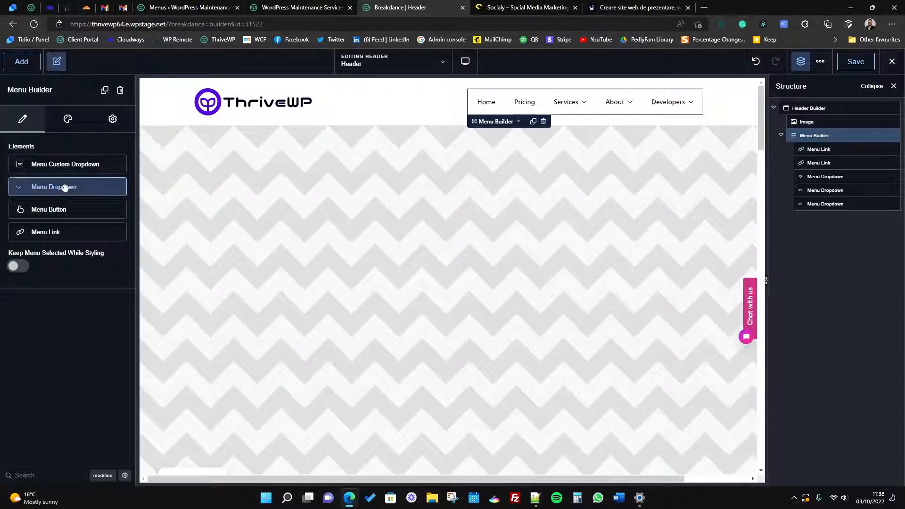
click(75, 210)
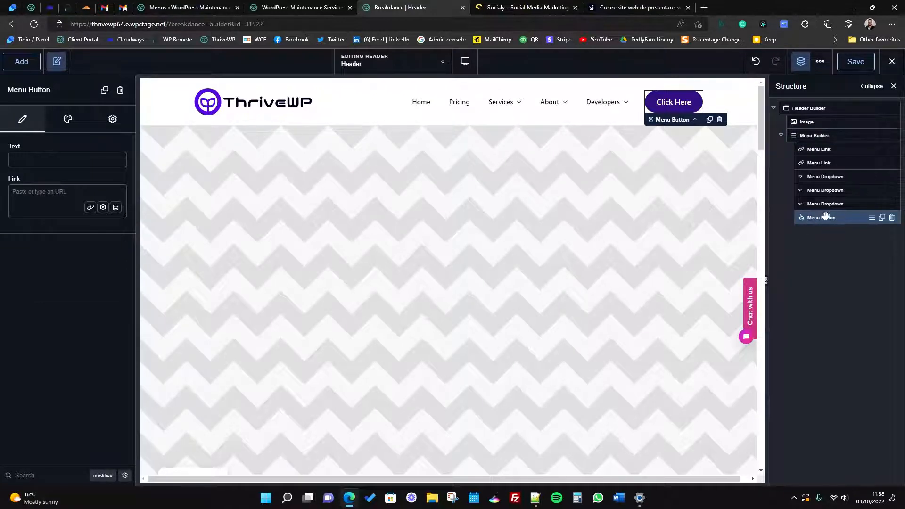
mouse_move(829, 218)
mouse_down()
mouse_move(830, 150)
mouse_move(834, 223)
mouse_up()
click(822, 62)
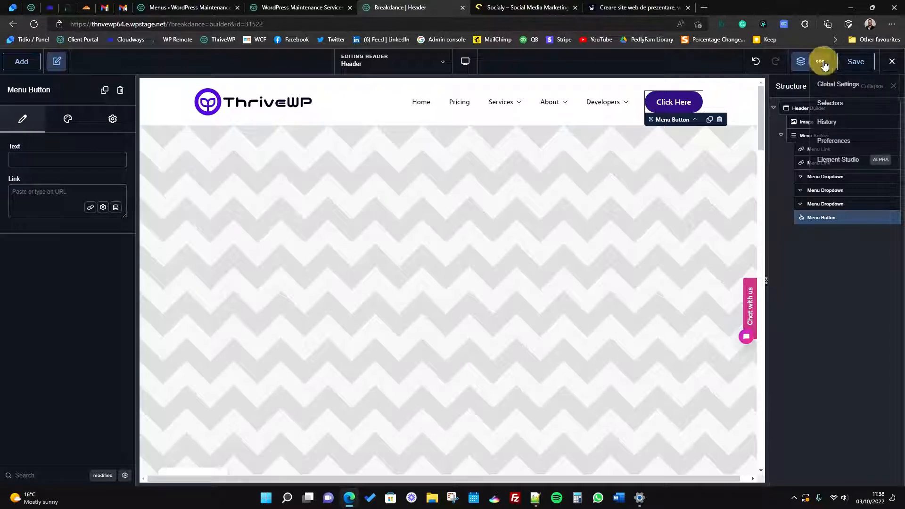
click(821, 63)
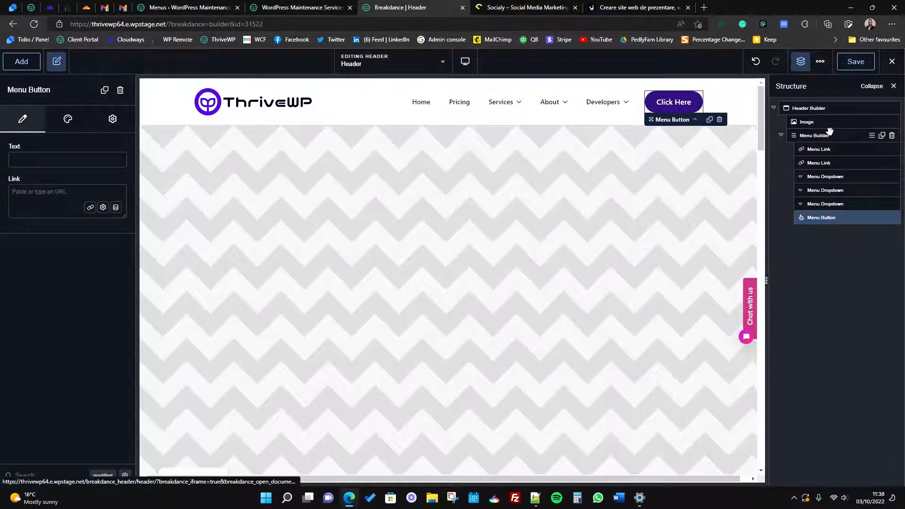
click(820, 137)
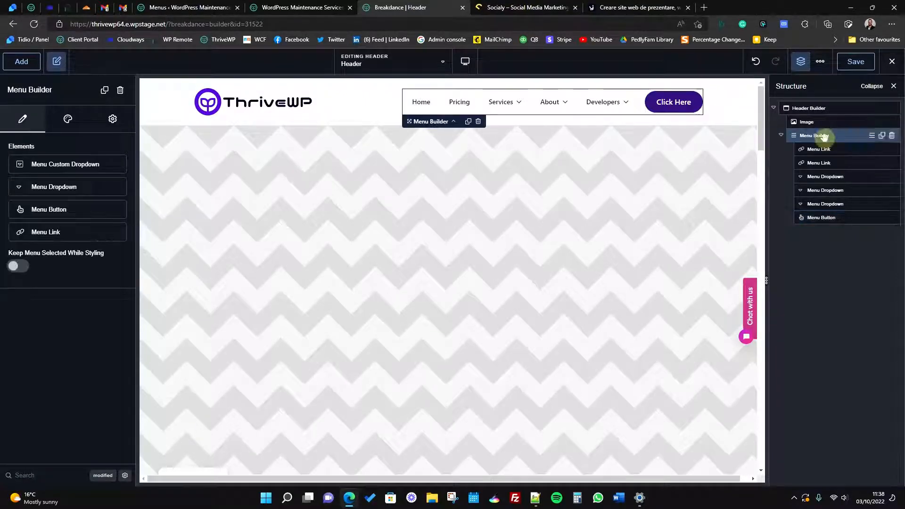
click(67, 120)
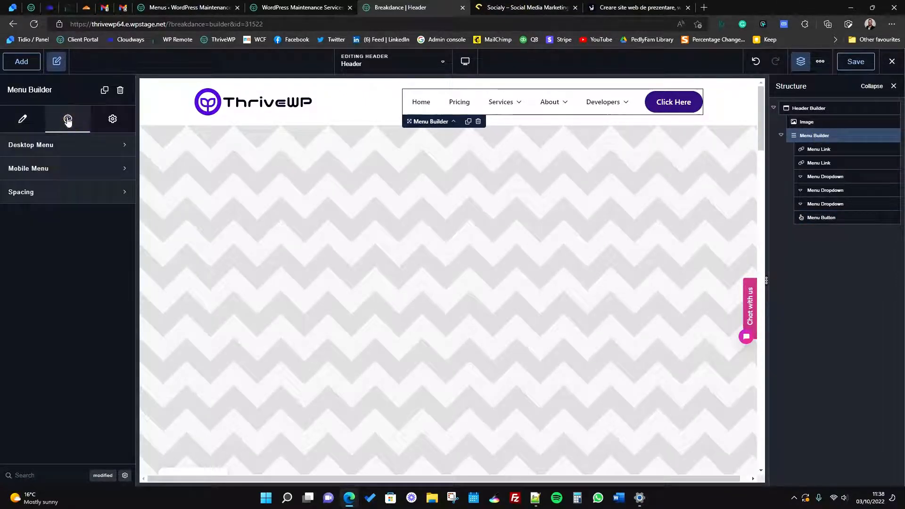
click(91, 154)
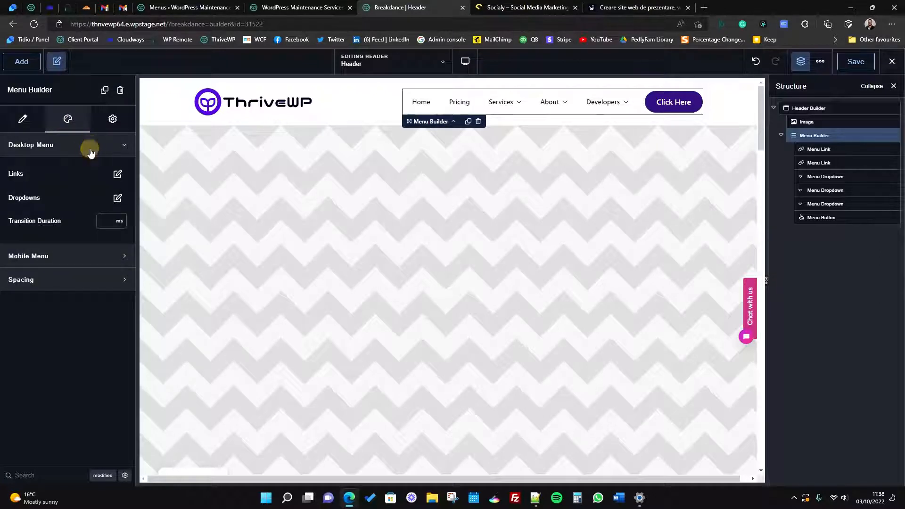
click(117, 175)
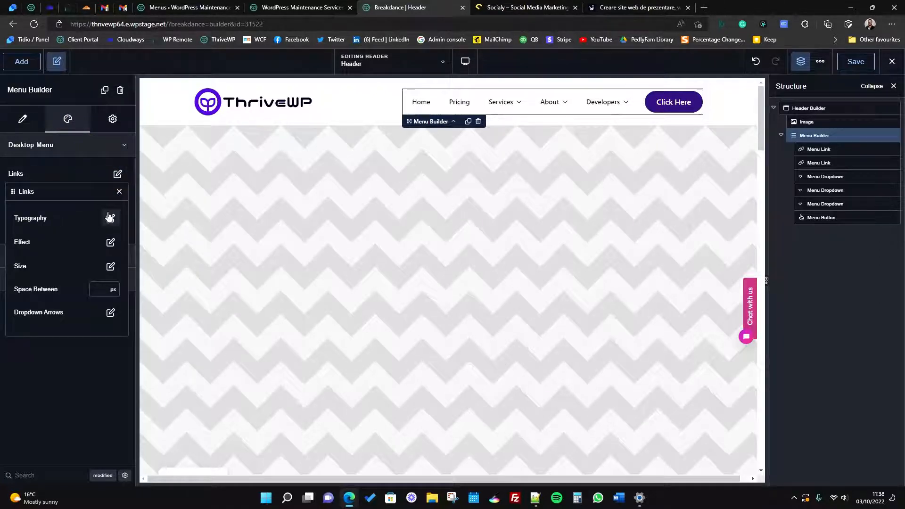
click(110, 243)
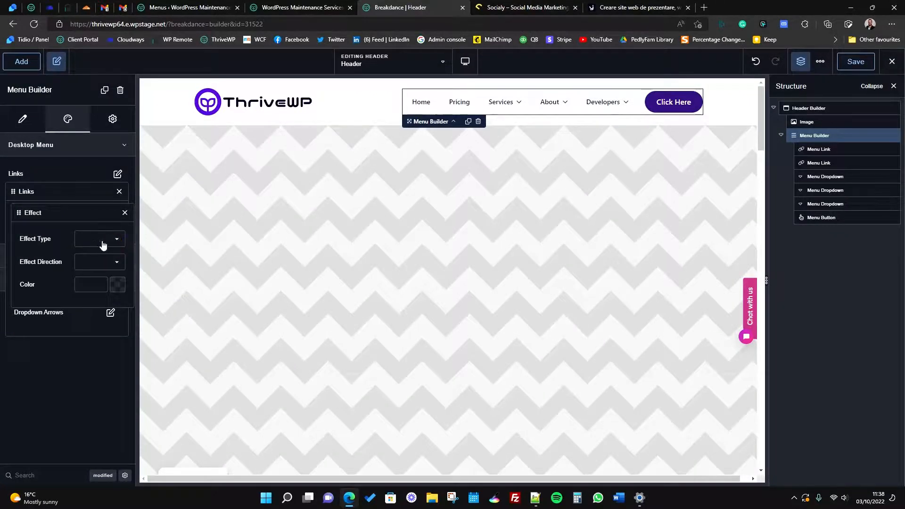
click(105, 242)
click(95, 244)
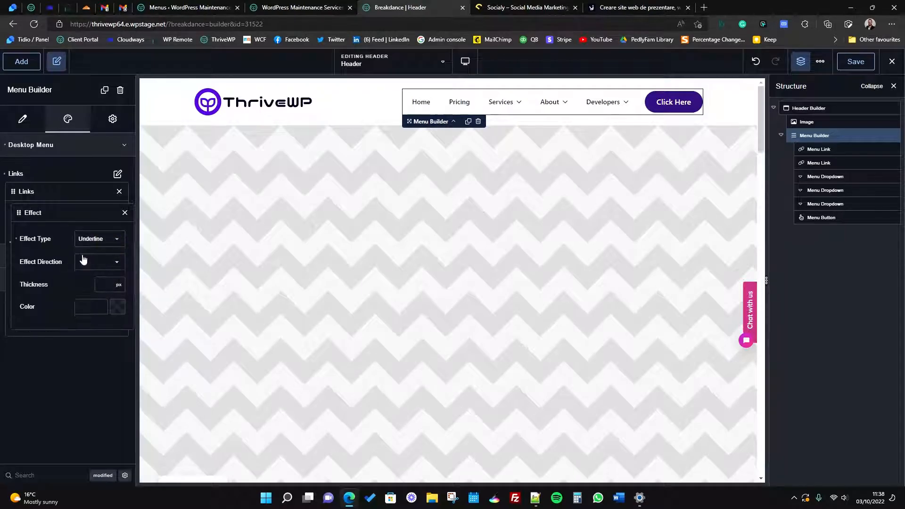
click(93, 263)
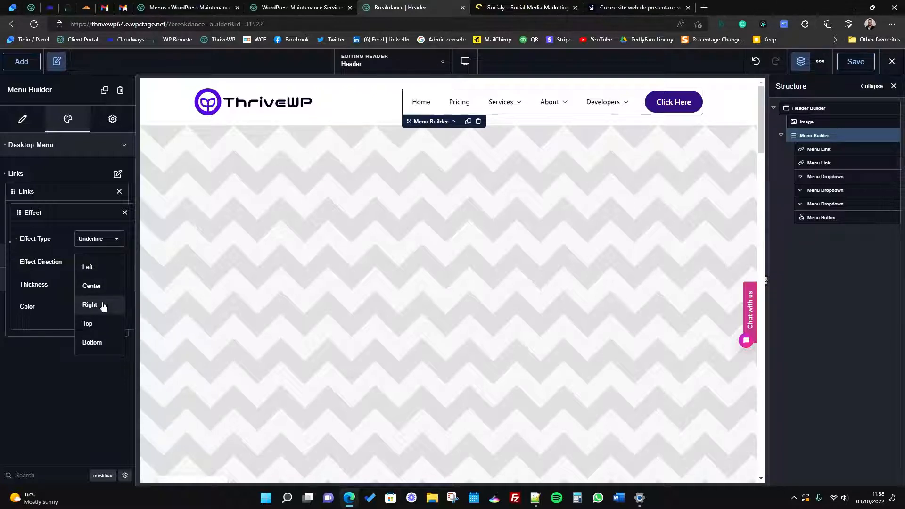
click(94, 266)
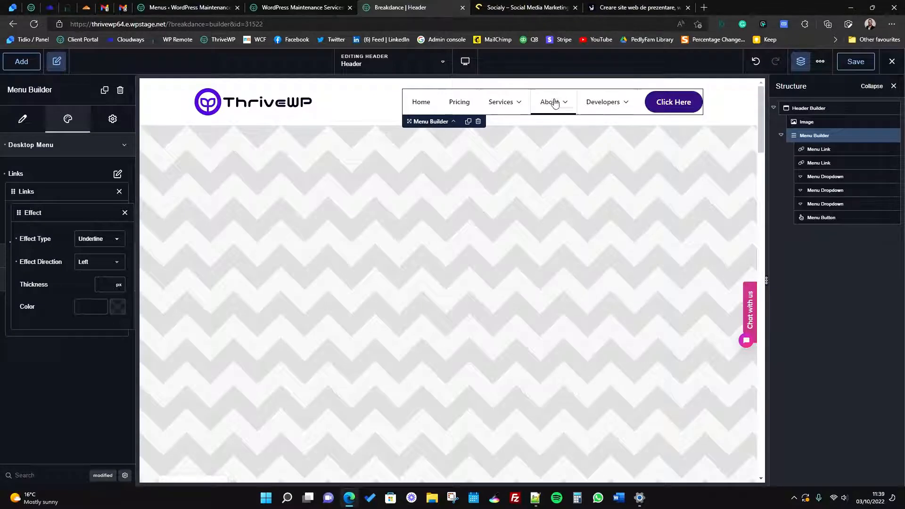
Set the link underline's thickness to 1 px and its color to the Brand color.
click(99, 284)
text(1)
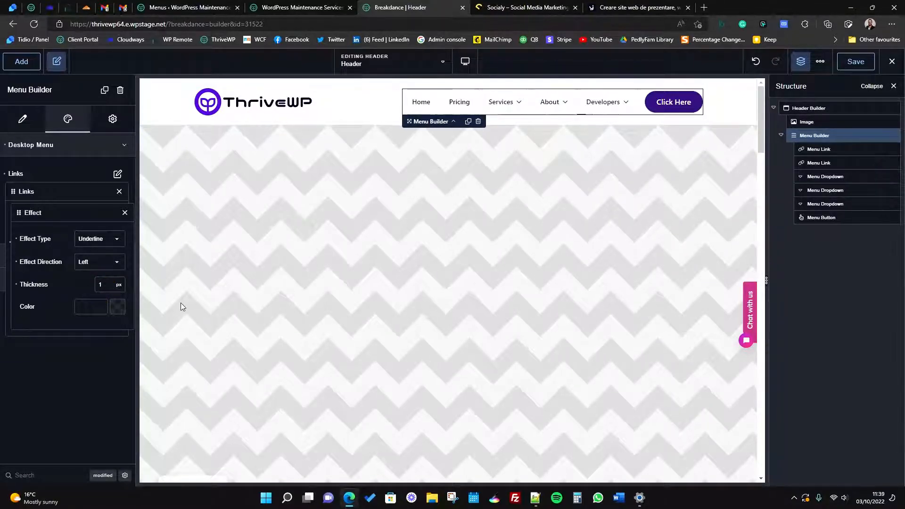
click(117, 306)
click(28, 461)
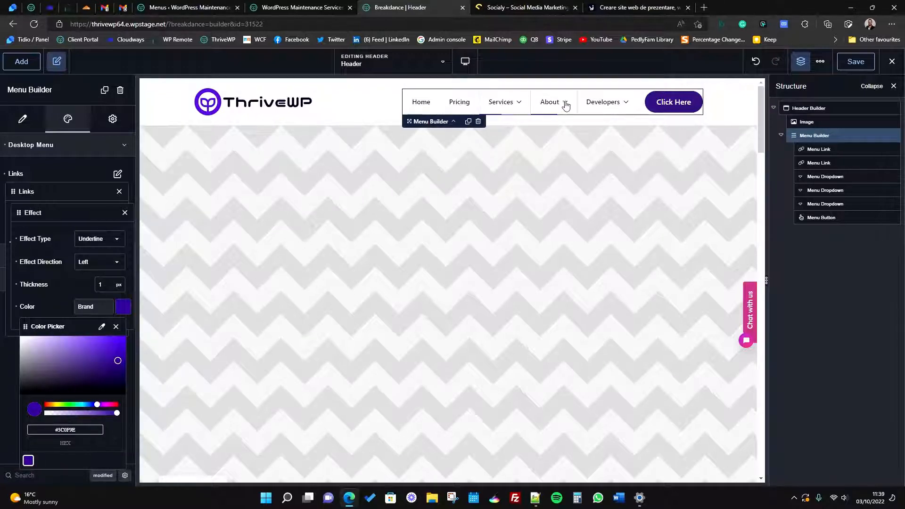
click(61, 173)
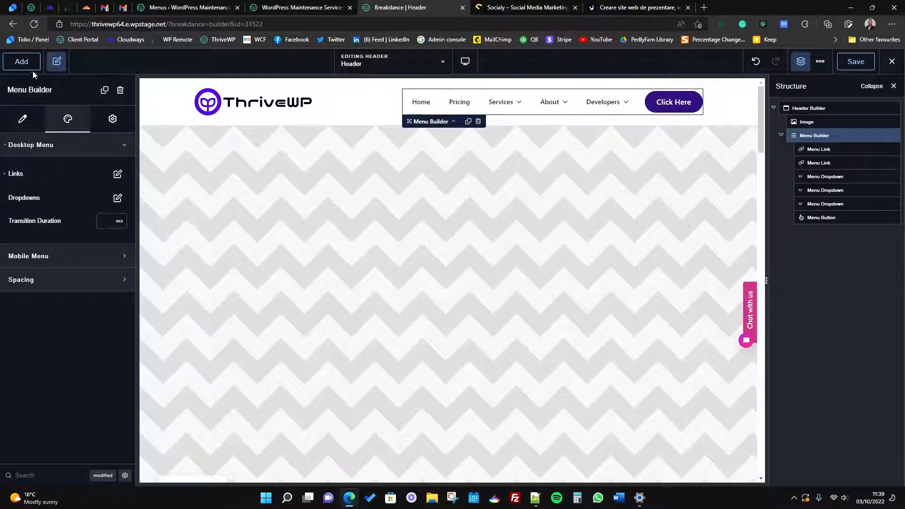
click(60, 65)
click(59, 67)
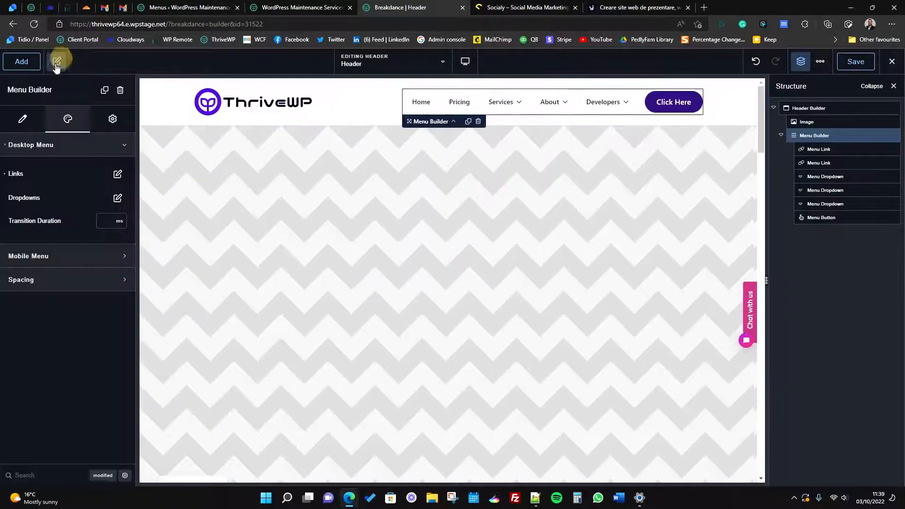
click(57, 65)
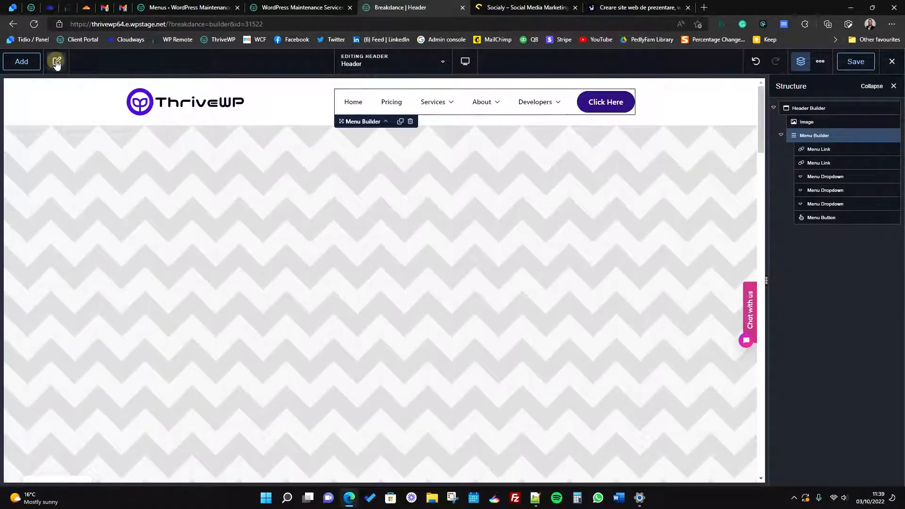
click(56, 65)
click(57, 64)
click(57, 65)
click(57, 65)
click(226, 101)
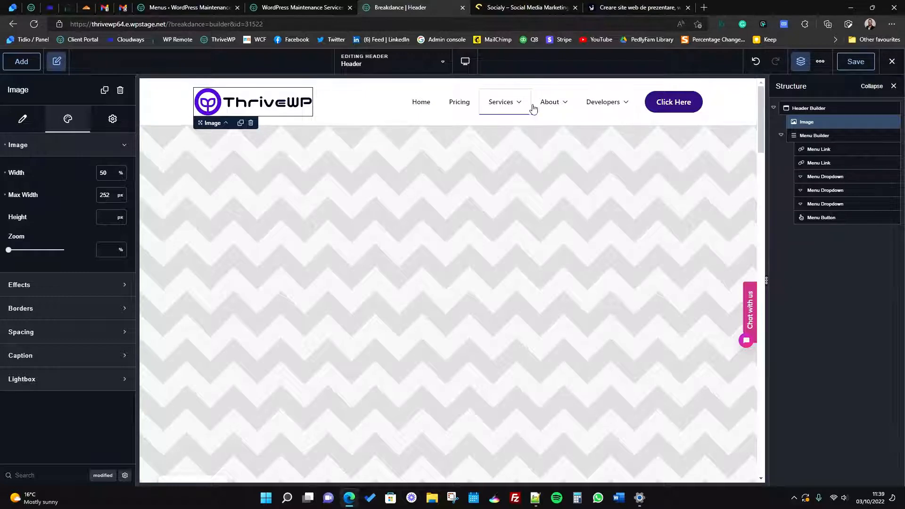
Preview the Services dropdown and examine its Wrapper and Advanced design settings.
click(516, 105)
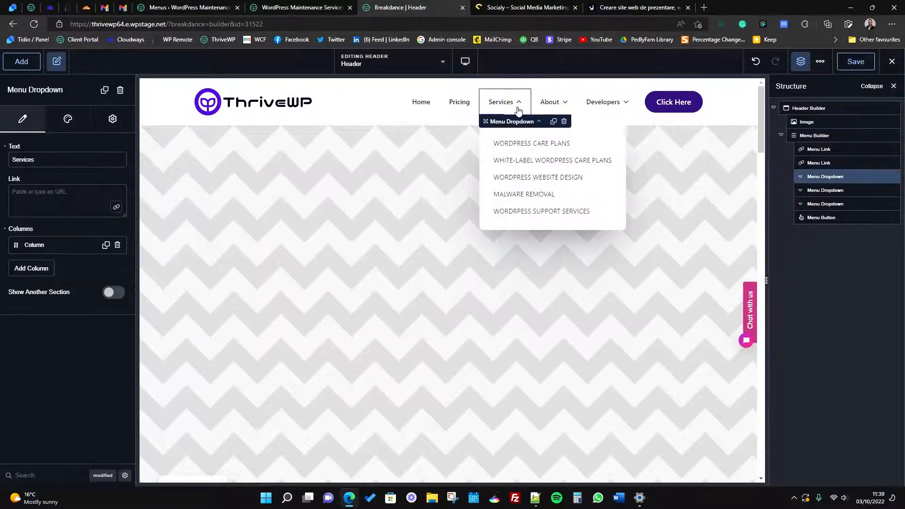
click(518, 99)
click(518, 98)
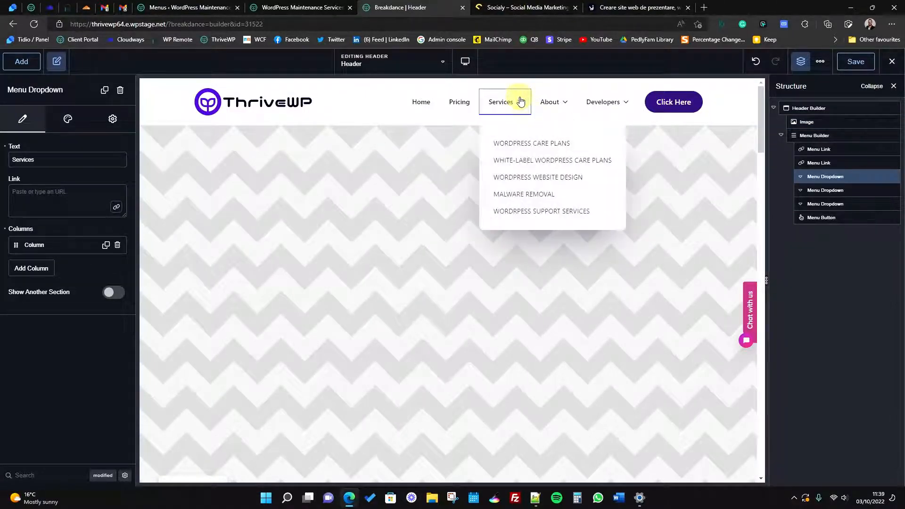
click(518, 100)
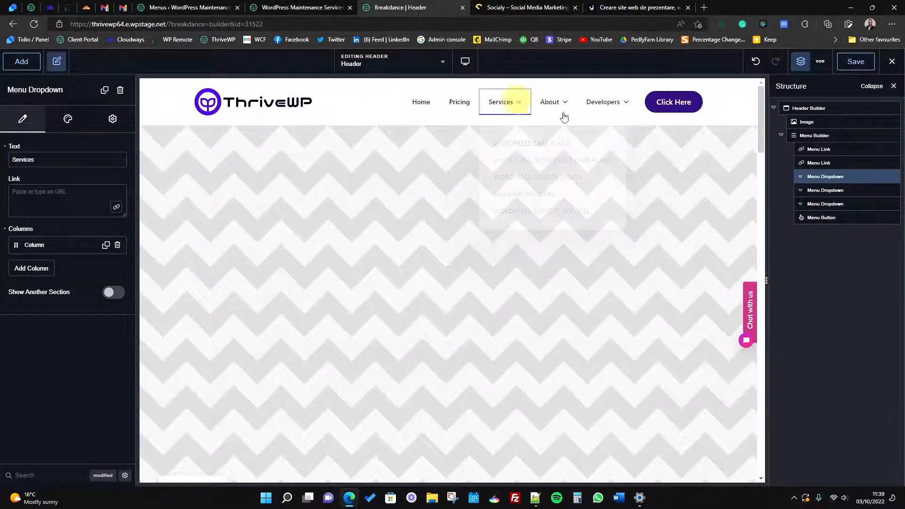
click(68, 120)
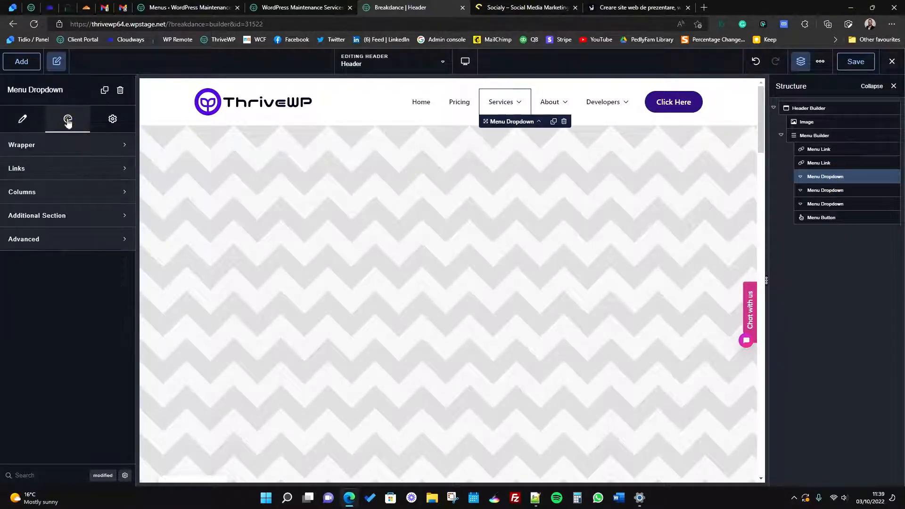
click(60, 147)
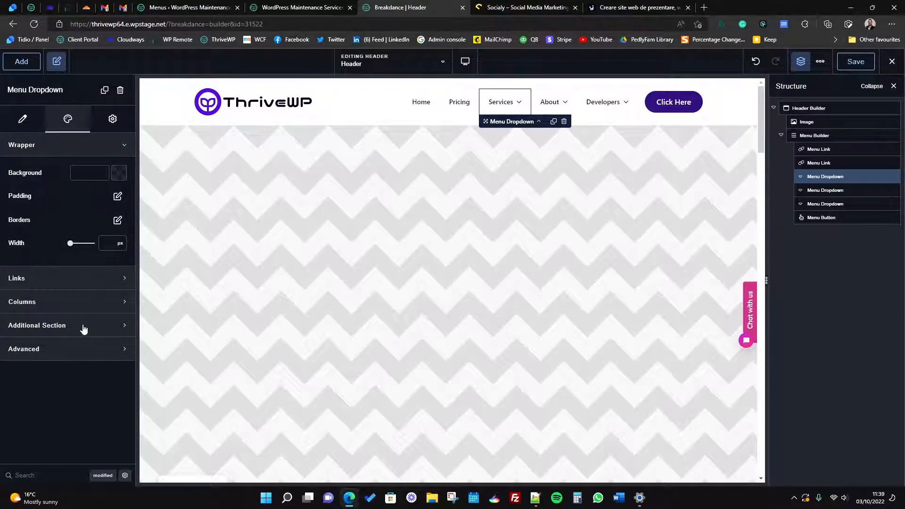
click(81, 349)
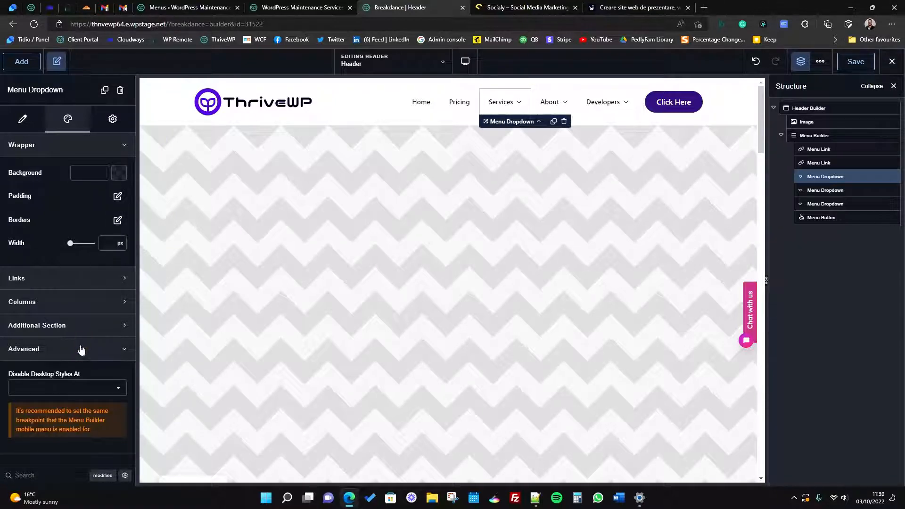
Examine the Effects options of the Wrapper Hover in the Services dropdown's advanced settings.
click(113, 119)
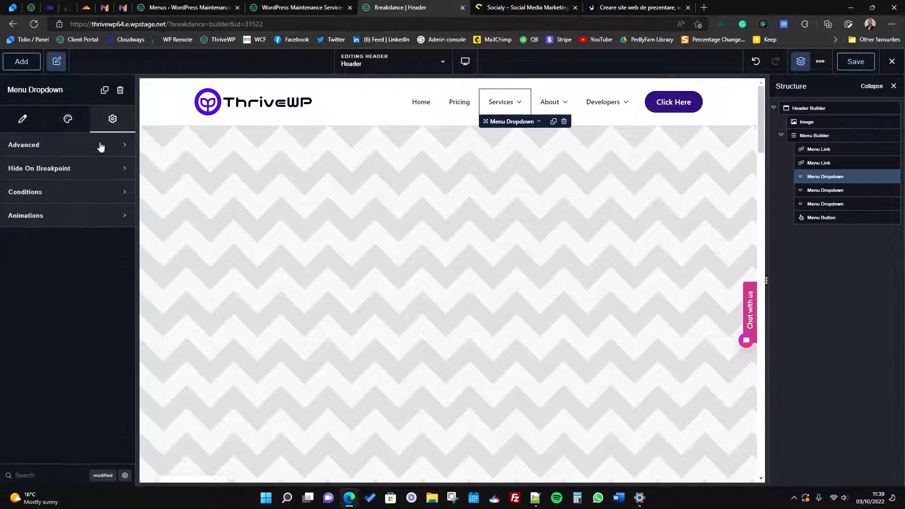
click(86, 150)
scroll(76, 235, down, 1)
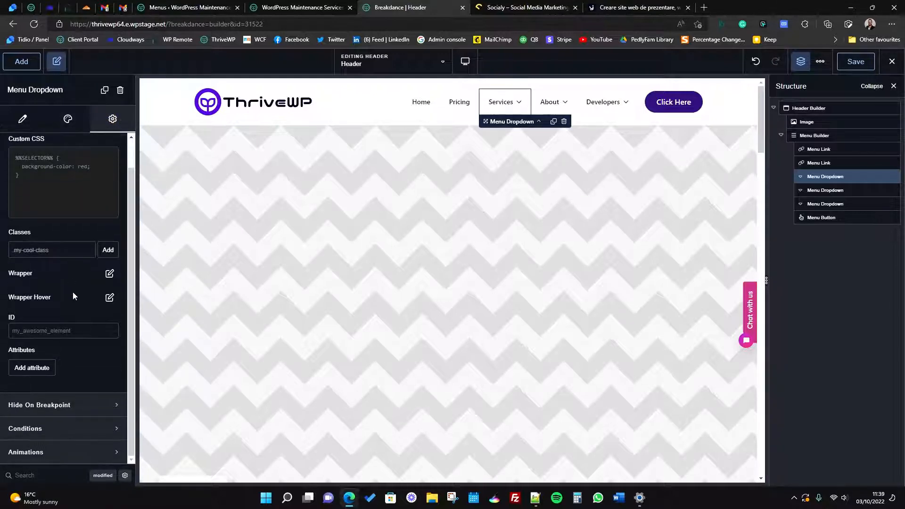
click(109, 299)
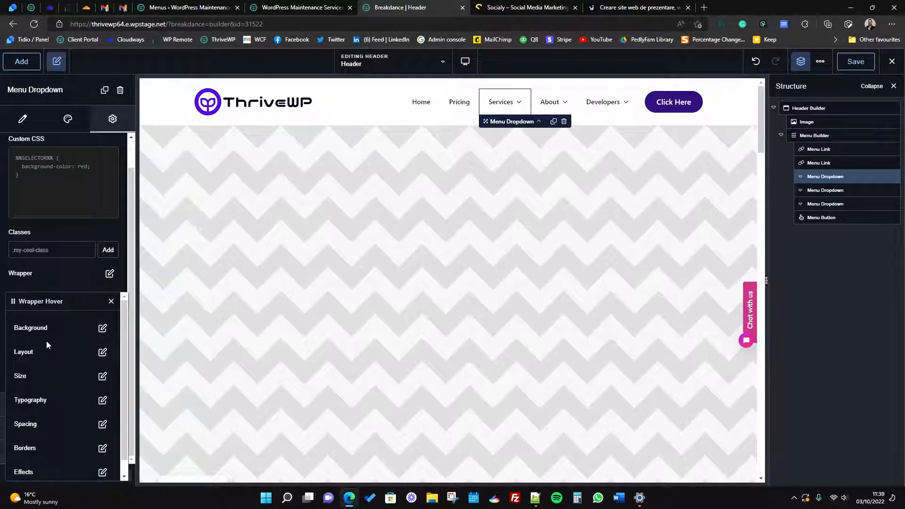
scroll(66, 345, down, 1)
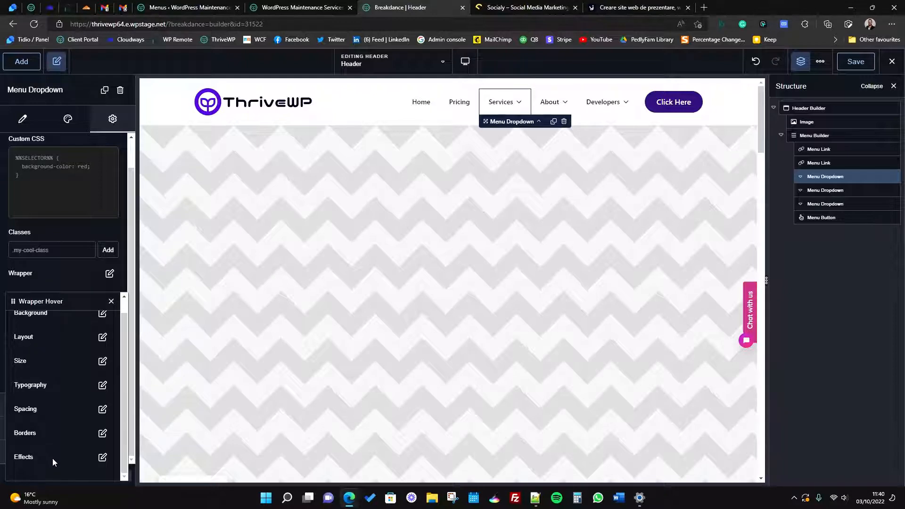
scroll(54, 457, up, 1)
click(102, 472)
scroll(64, 424, down, 2)
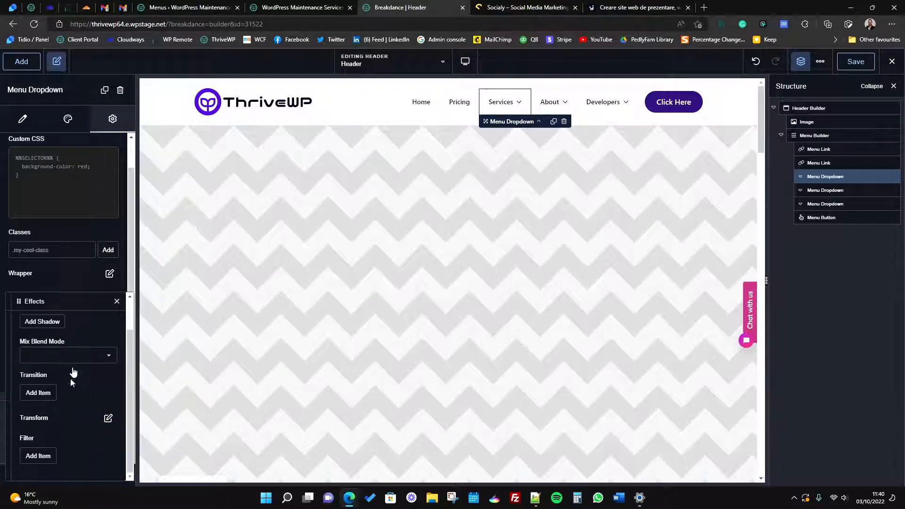
scroll(71, 372, up, 2)
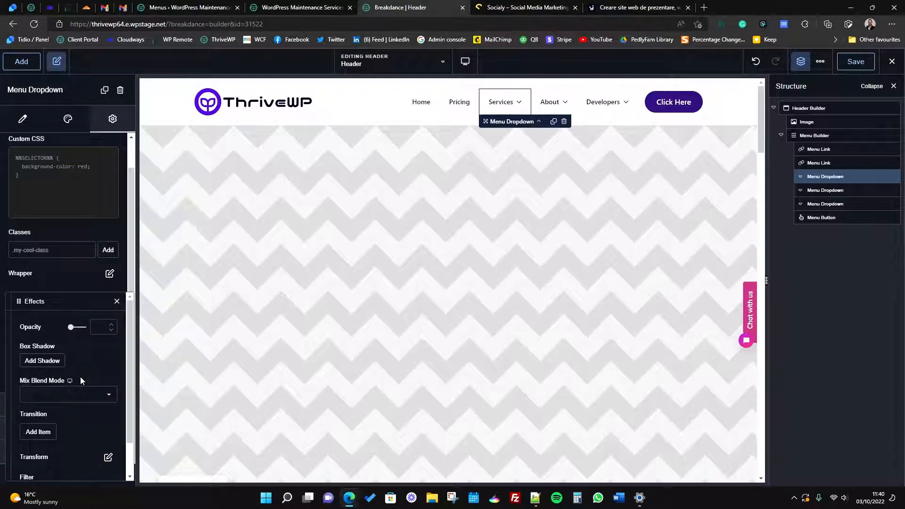
scroll(76, 391, down, 2)
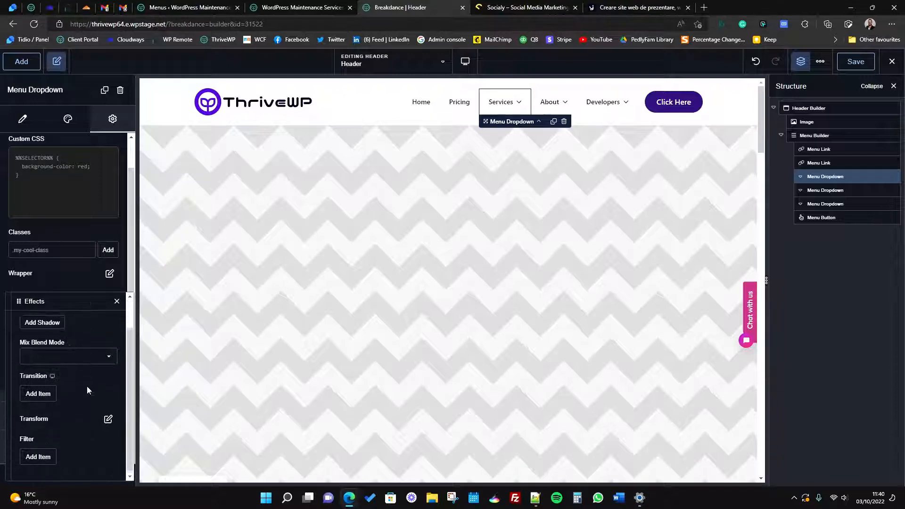
Try a 1 ms ease-in-out transition on the Services dropdown's Wrapper Hover, test the dropdown and reset the advanced changes.
click(42, 397)
scroll(76, 382, down, 3)
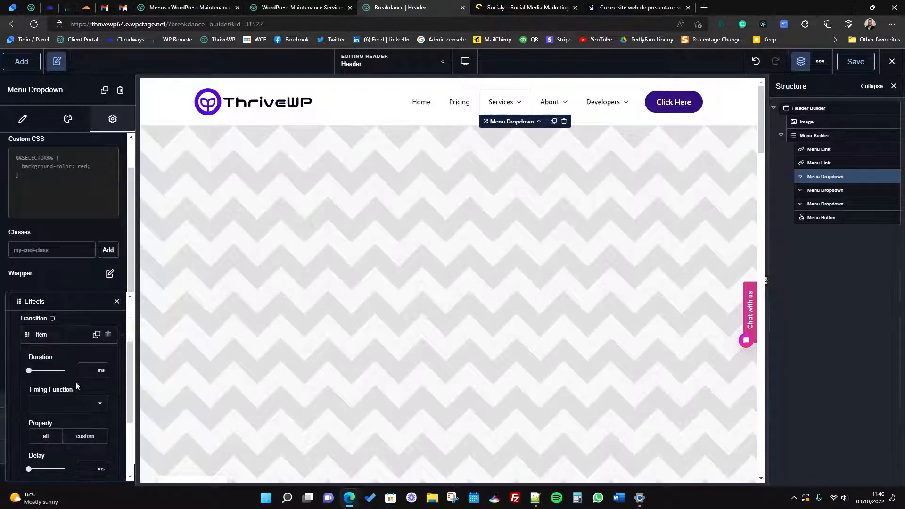
scroll(72, 356, down, 3)
click(69, 348)
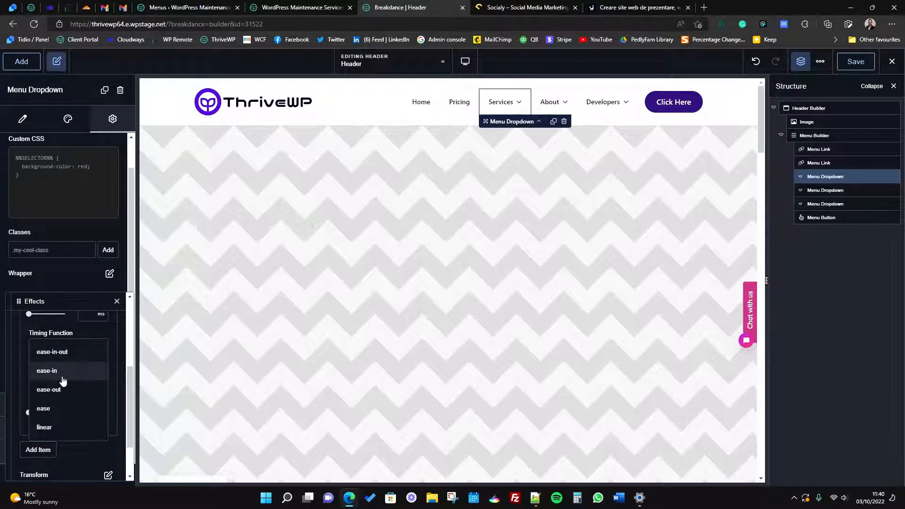
click(70, 352)
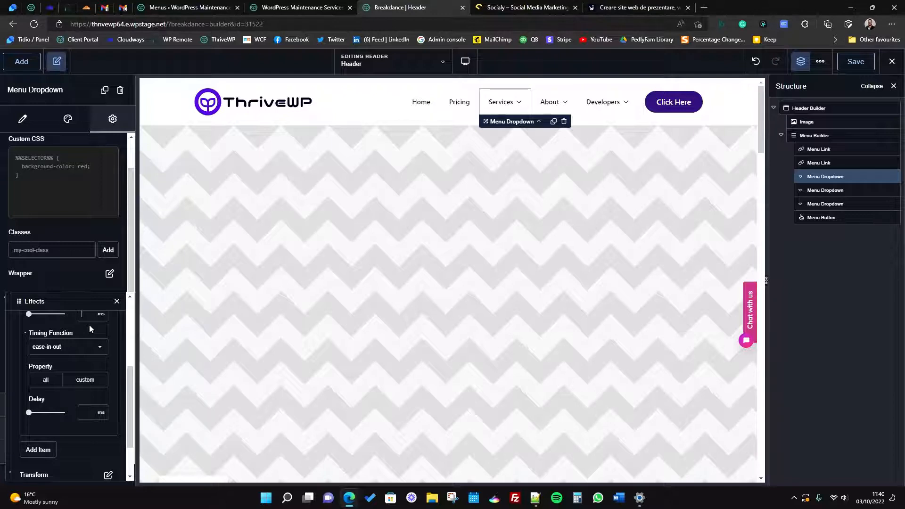
text(21)
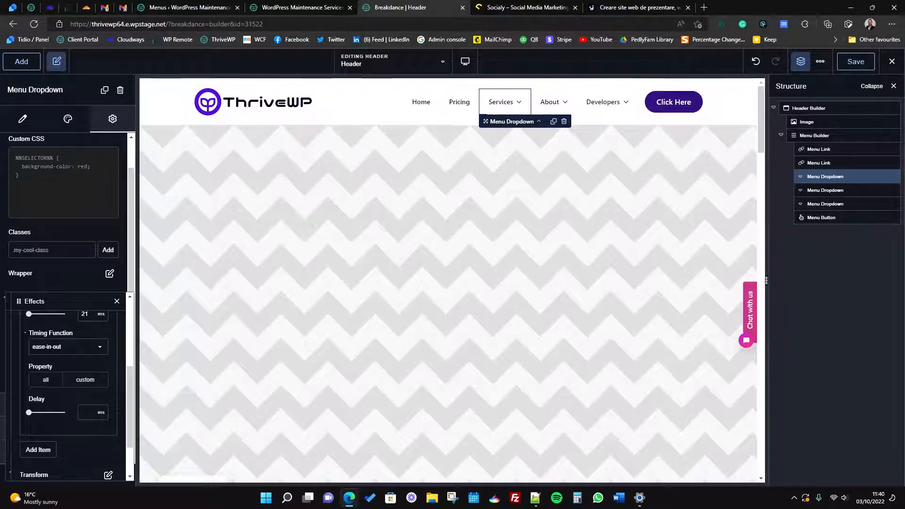
text(1)
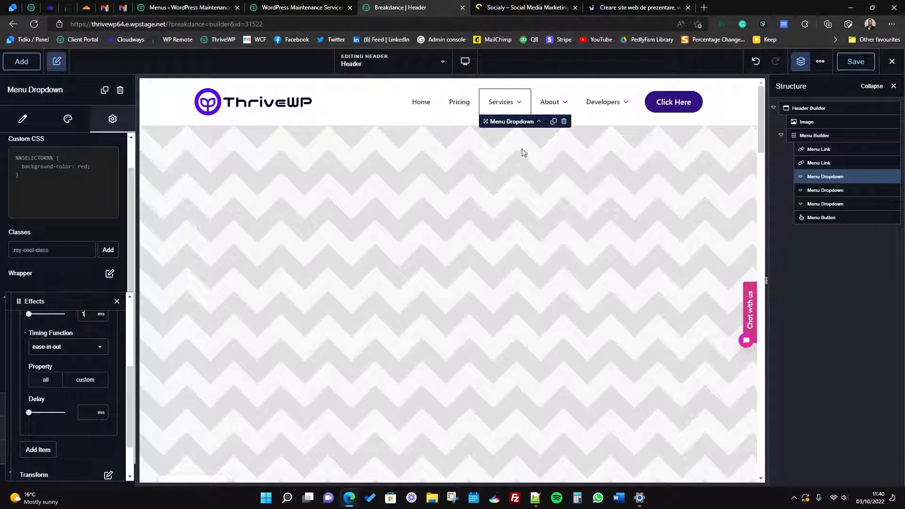
click(508, 108)
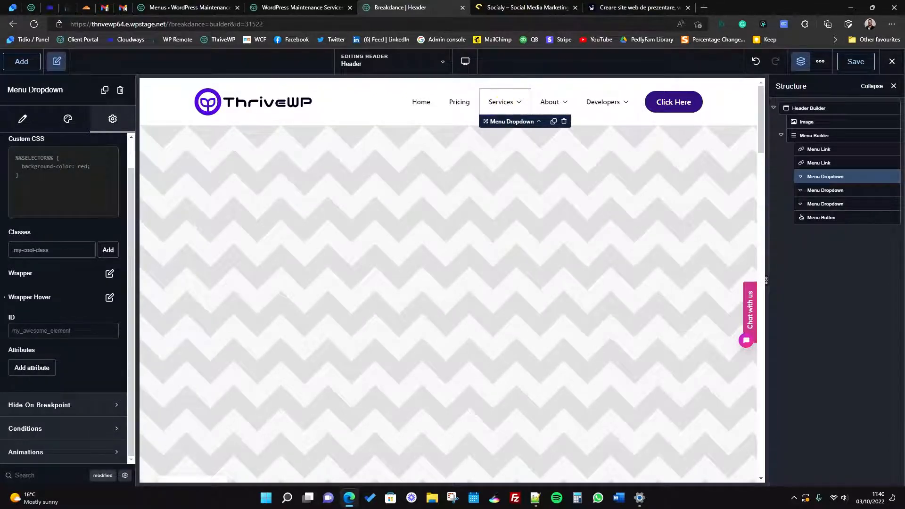
scroll(65, 393, up, 1)
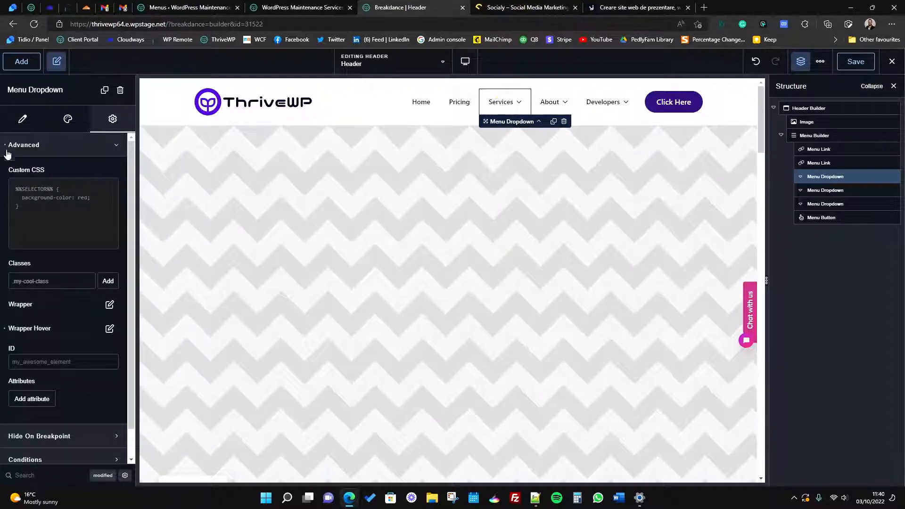
click(99, 145)
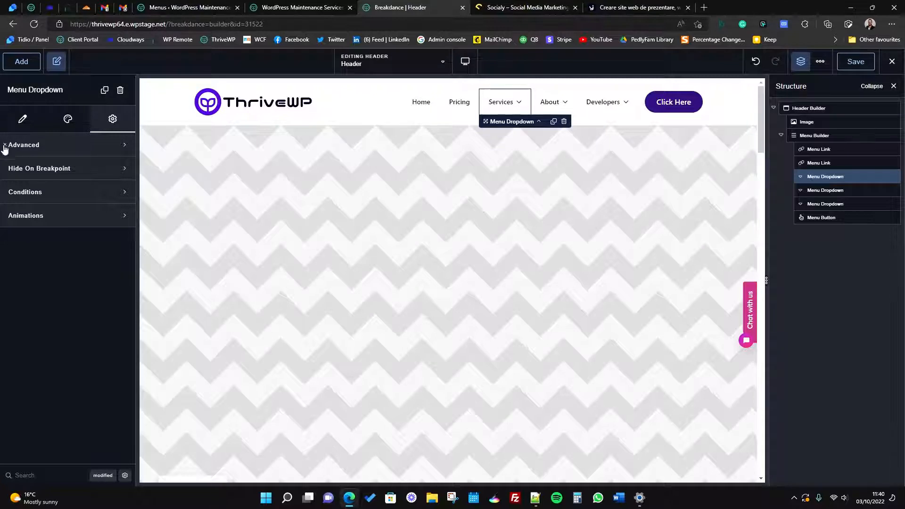
Look through the Services dropdown's design and content settings and its Animations options for a way to animate it.
click(67, 119)
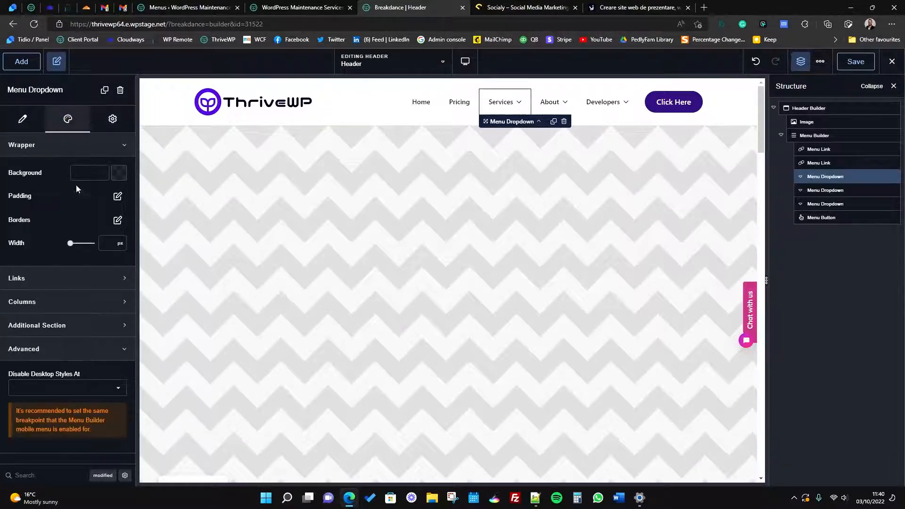
click(119, 145)
click(29, 118)
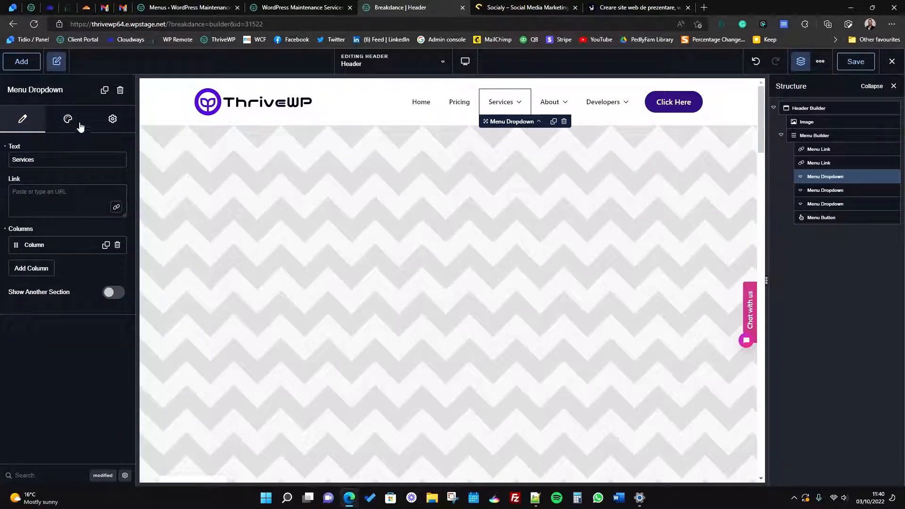
click(111, 119)
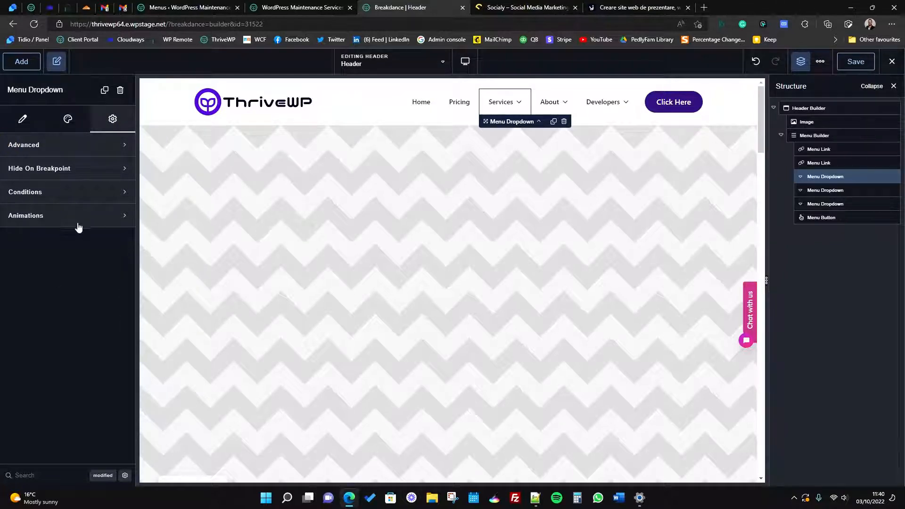
click(90, 225)
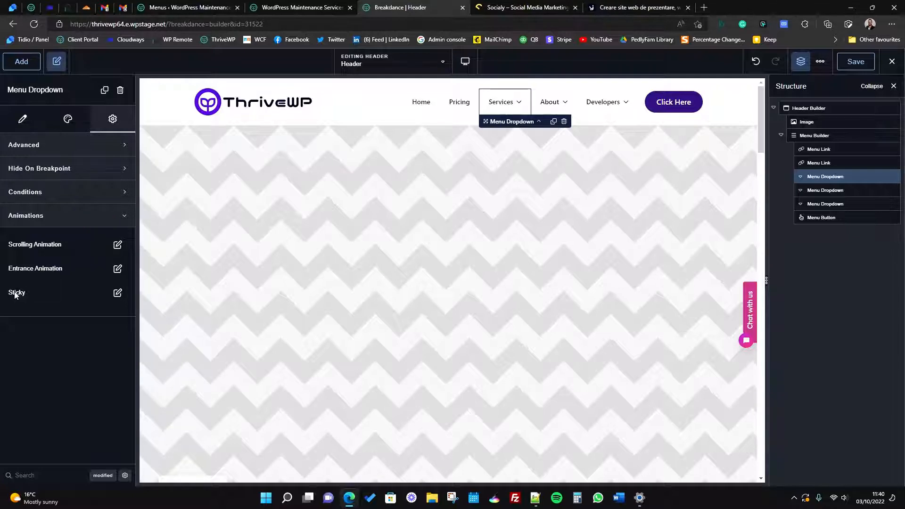
click(91, 220)
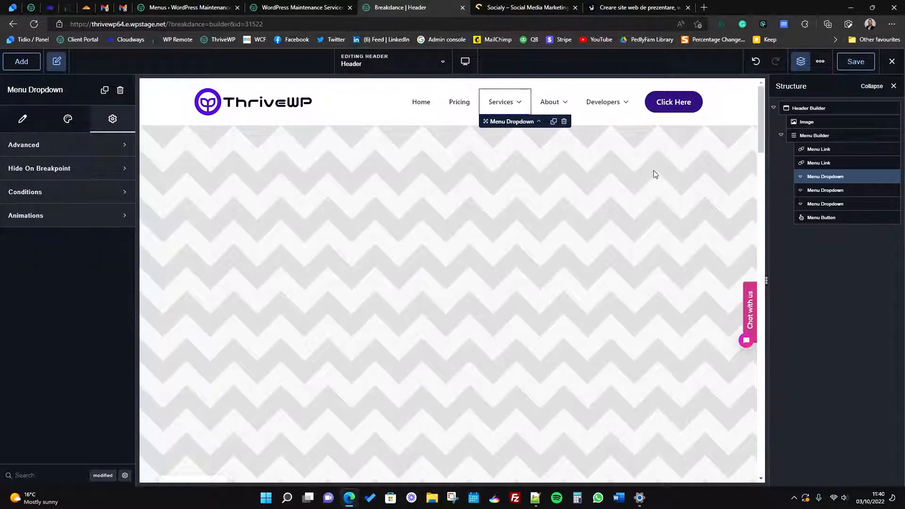
Check the Services dropdown's content column and preview the dropdown opening and closing on the canvas.
click(66, 121)
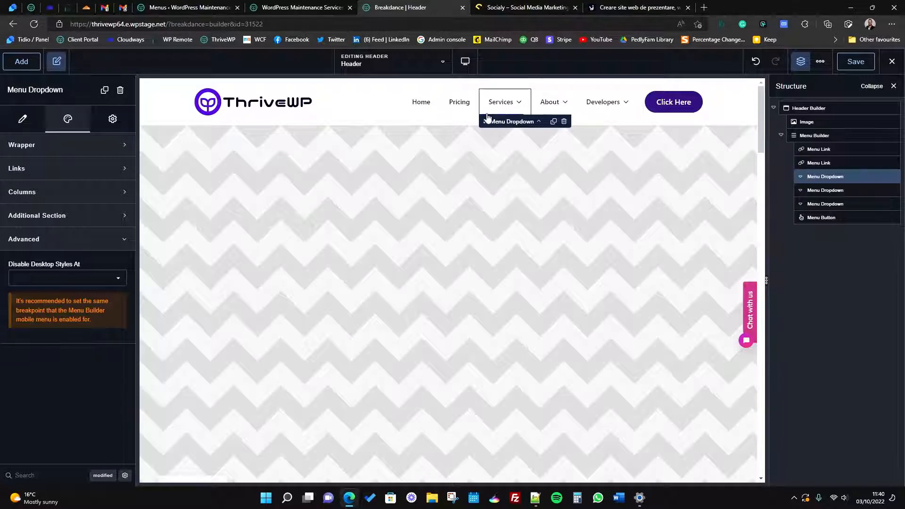
click(29, 119)
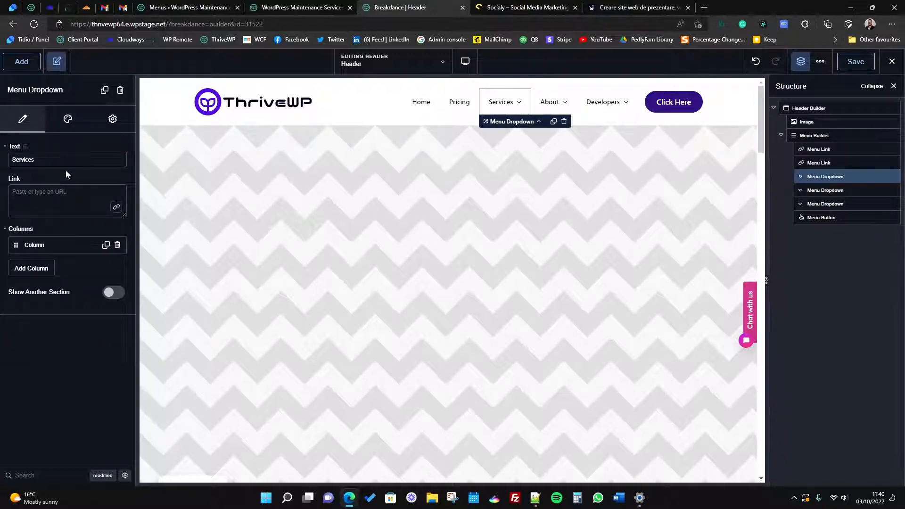
click(47, 244)
click(51, 245)
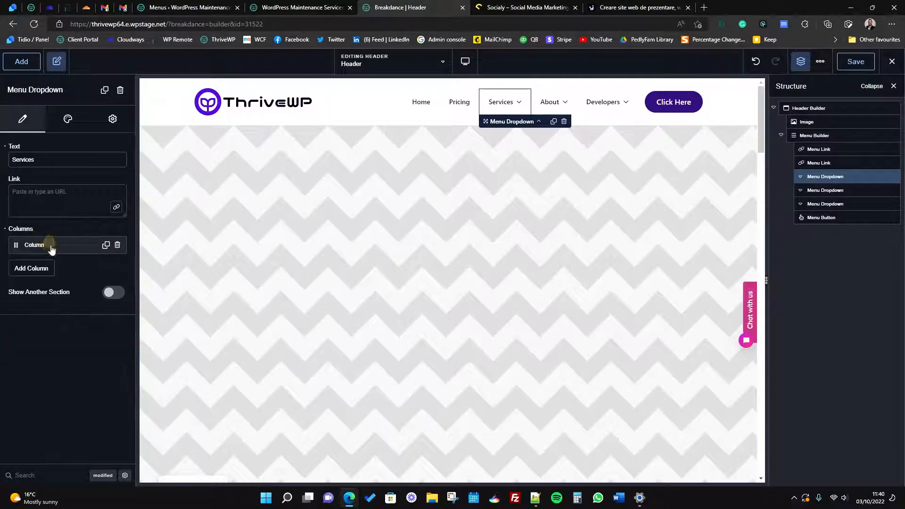
click(512, 105)
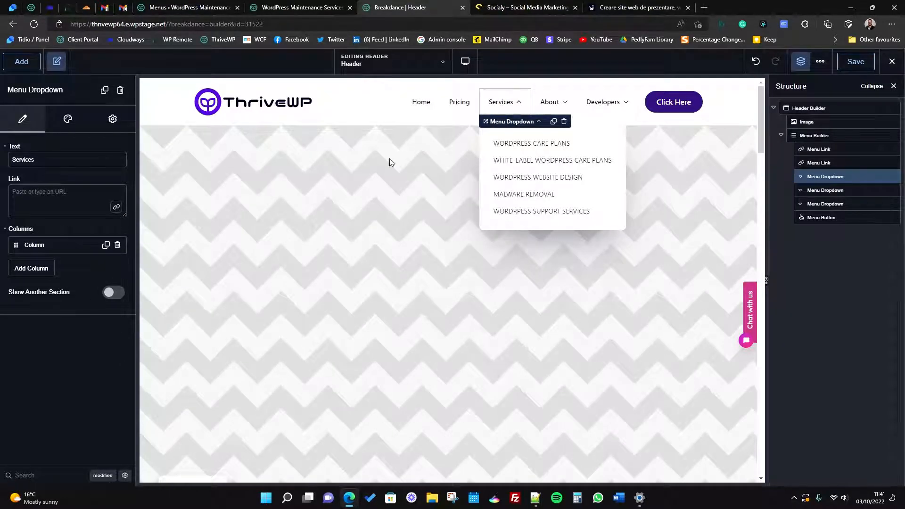
click(510, 102)
click(511, 101)
click(513, 103)
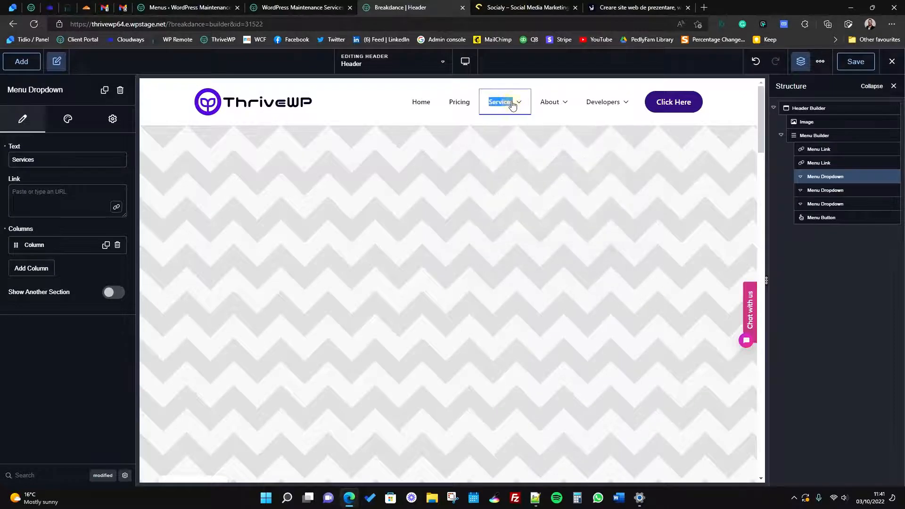
click(513, 104)
click(513, 104)
click(513, 104)
Examine the Services dropdown's Additional Section, Wrapper, Columns and Advanced design settings for an opening transition option.
click(67, 123)
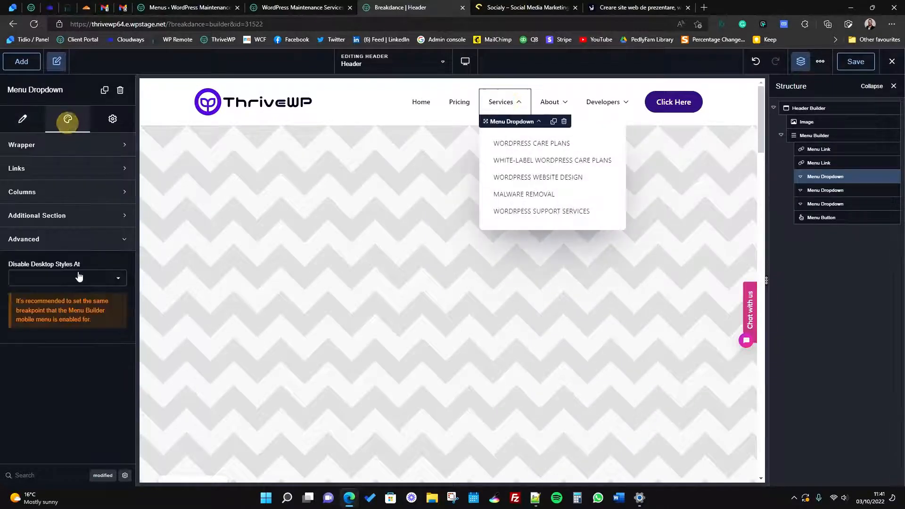
click(88, 216)
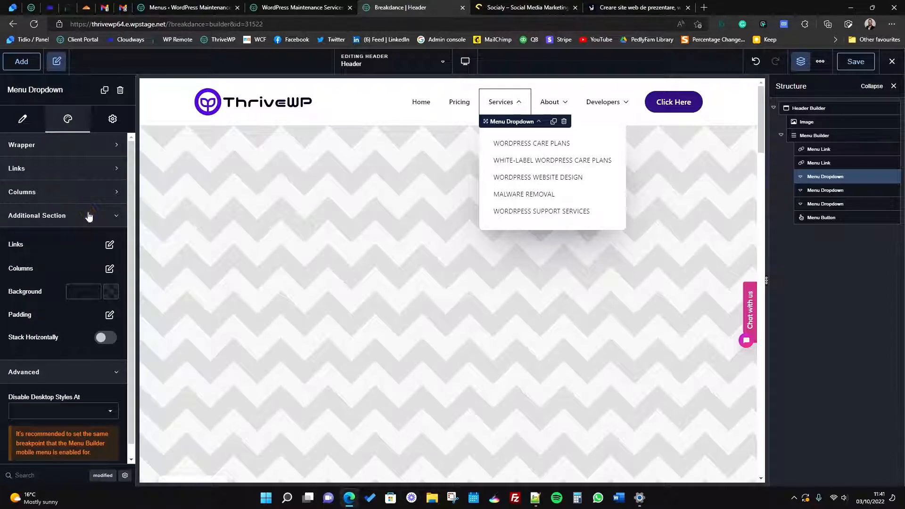
click(89, 217)
click(79, 146)
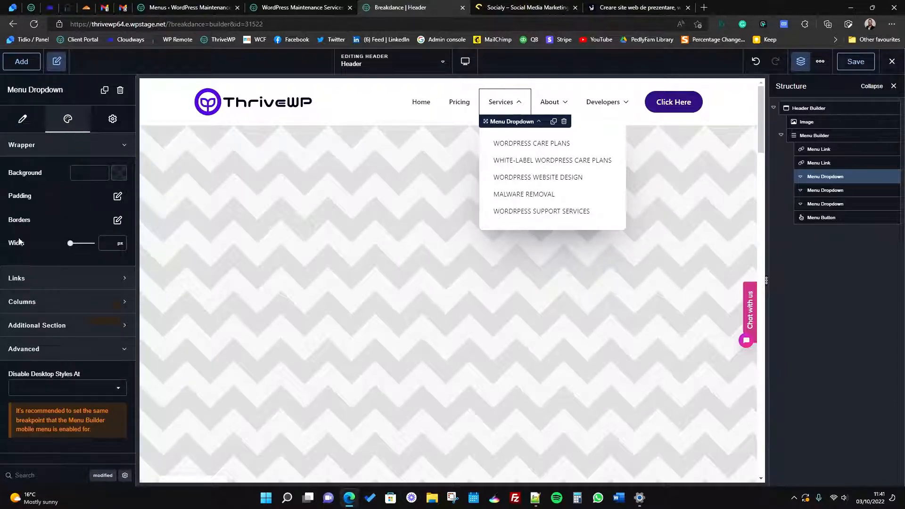
click(69, 147)
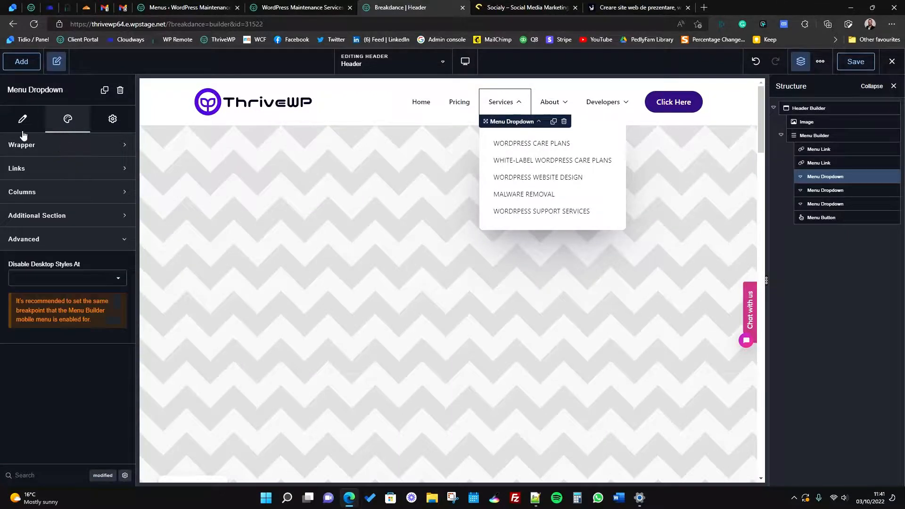
click(41, 201)
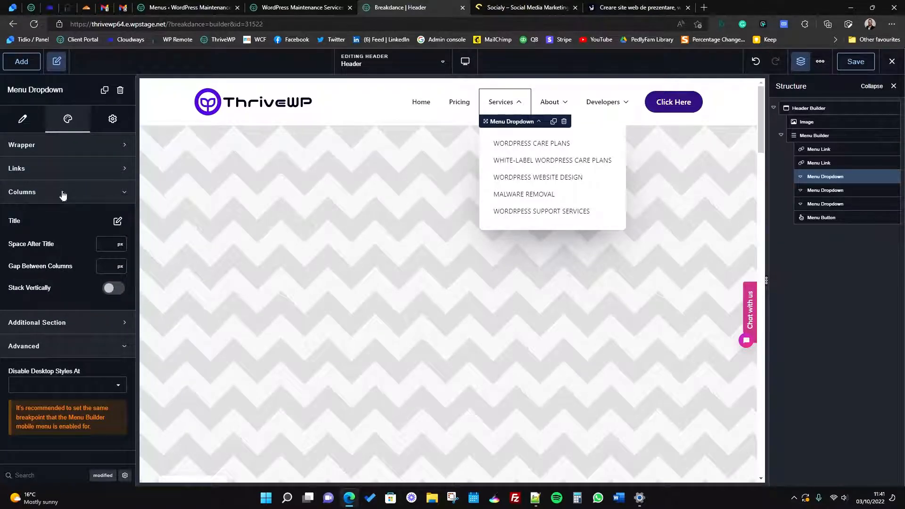
click(63, 194)
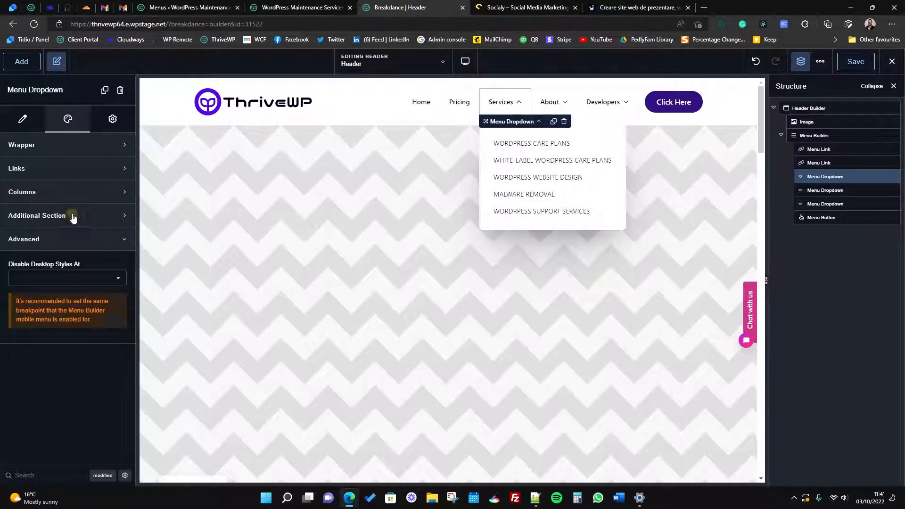
click(73, 217)
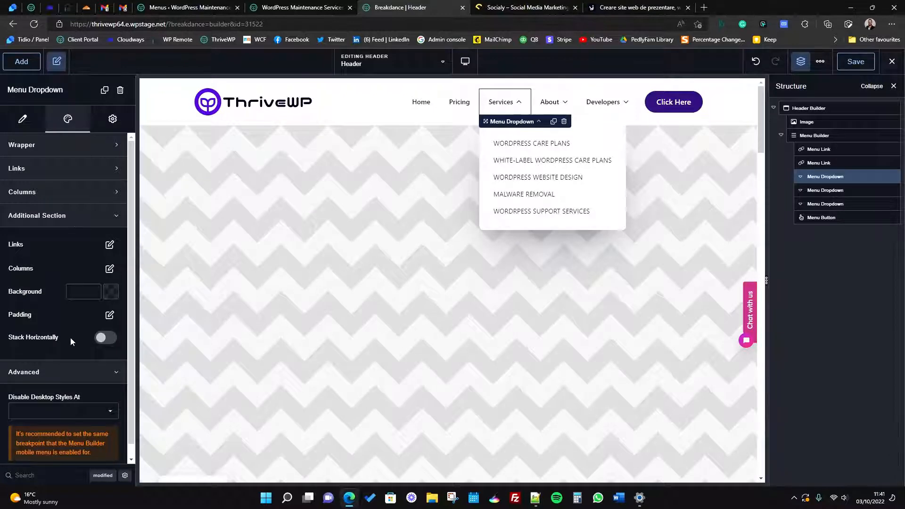
click(82, 221)
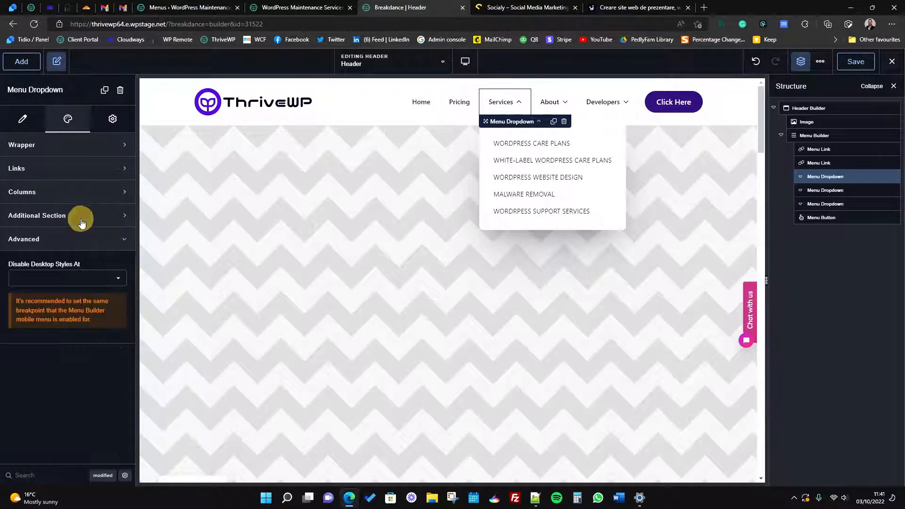
click(76, 241)
click(77, 243)
click(75, 241)
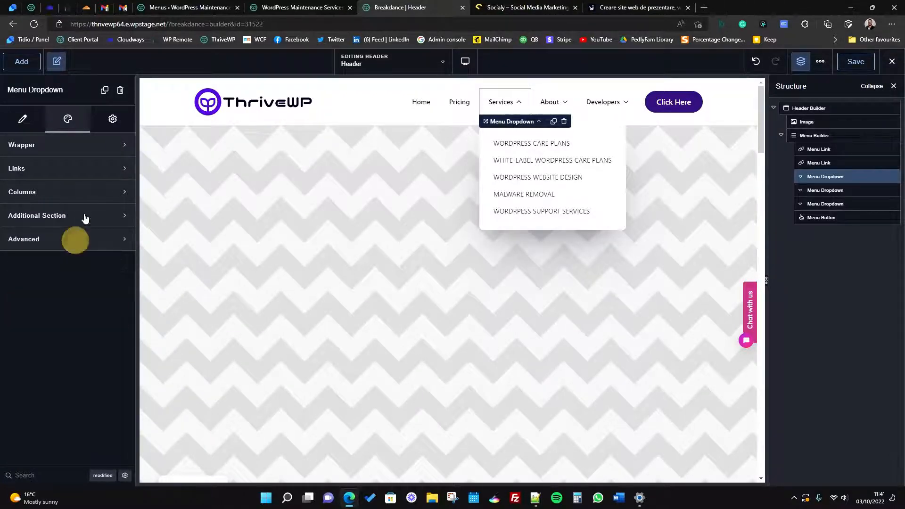
click(112, 119)
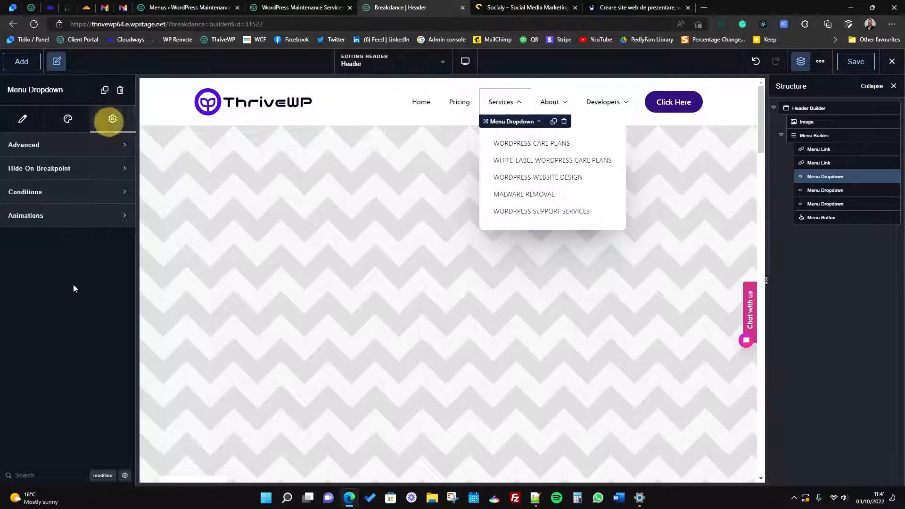
Examine the Services dropdown's Advanced, Hide On Breakpoint, Conditions and Animations settings, then collapse the sections.
click(92, 148)
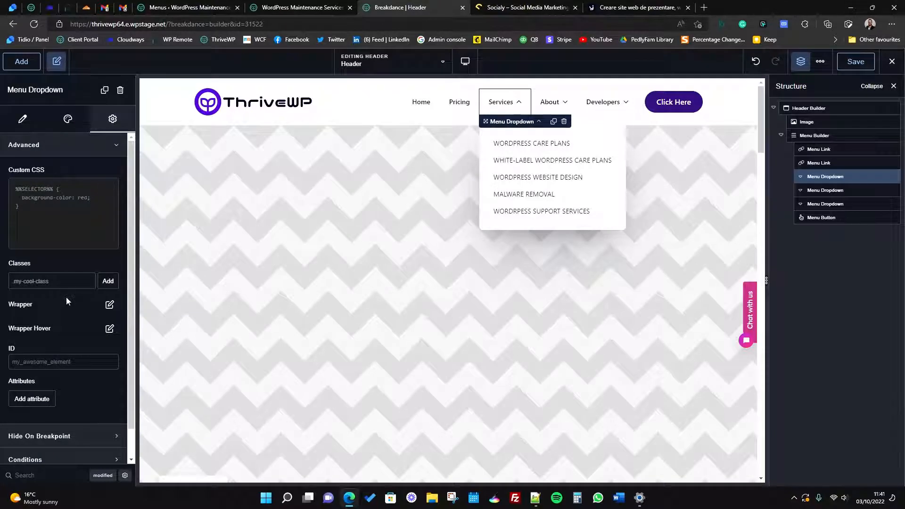
scroll(66, 296, down, 1)
scroll(76, 262, up, 1)
scroll(27, 387, down, 1)
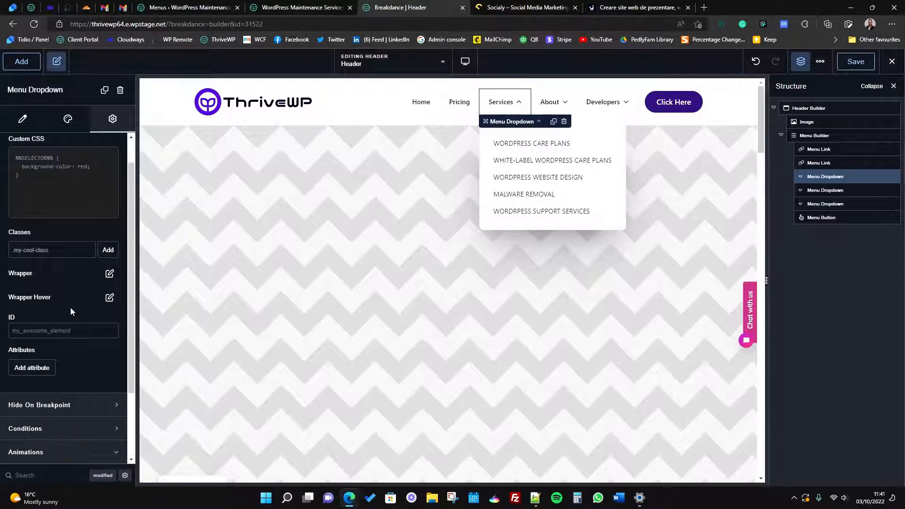
click(68, 452)
click(77, 344)
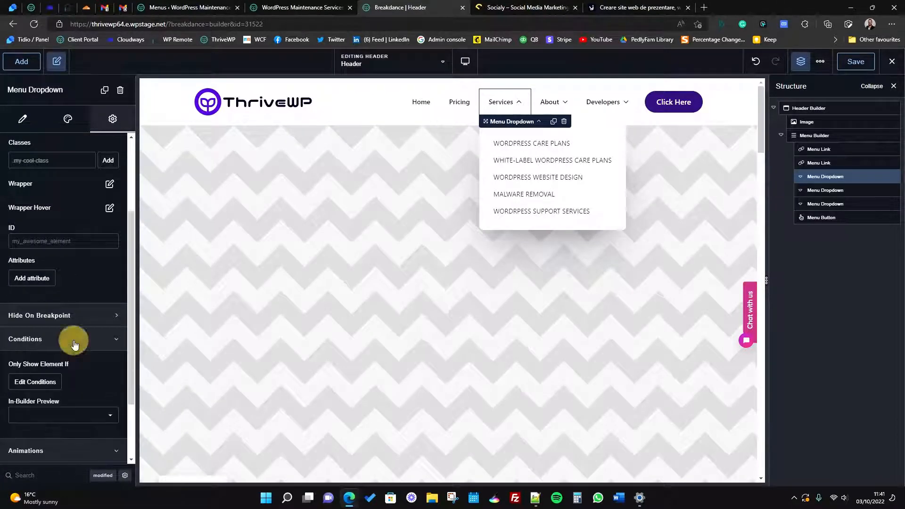
click(64, 228)
scroll(71, 339, up, 4)
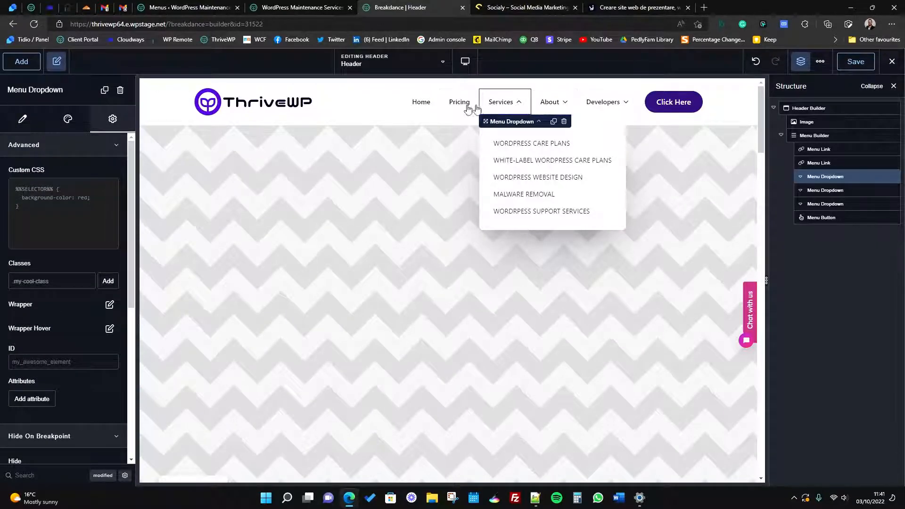
click(67, 146)
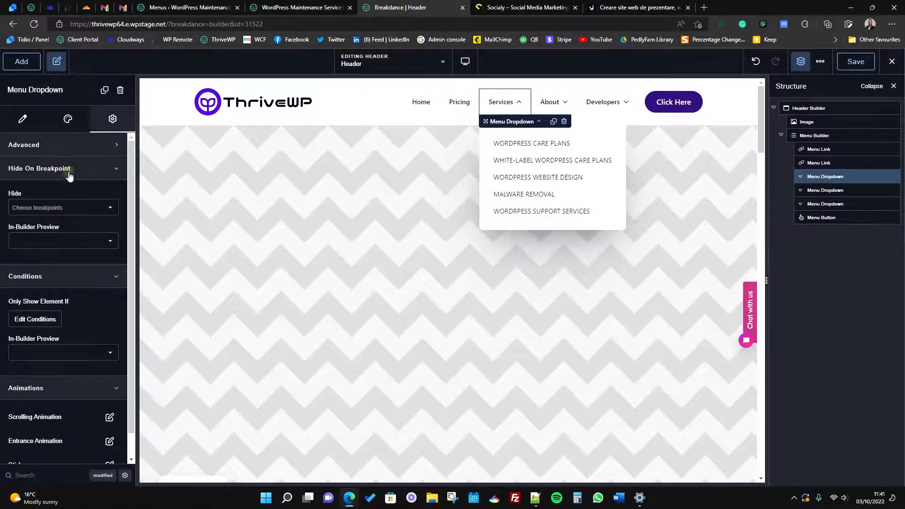
click(70, 173)
click(72, 191)
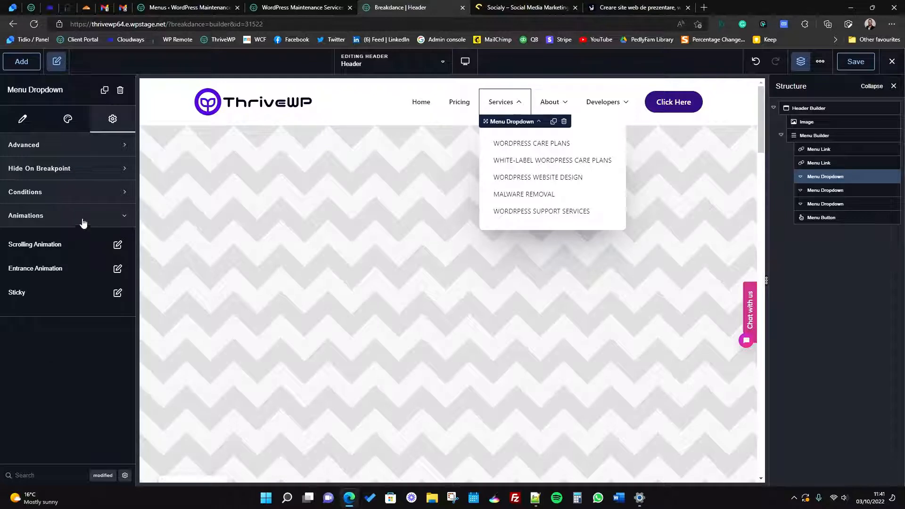
click(83, 218)
Review the Services dropdown's Advanced and Additional Section design options and return to its content settings.
click(65, 120)
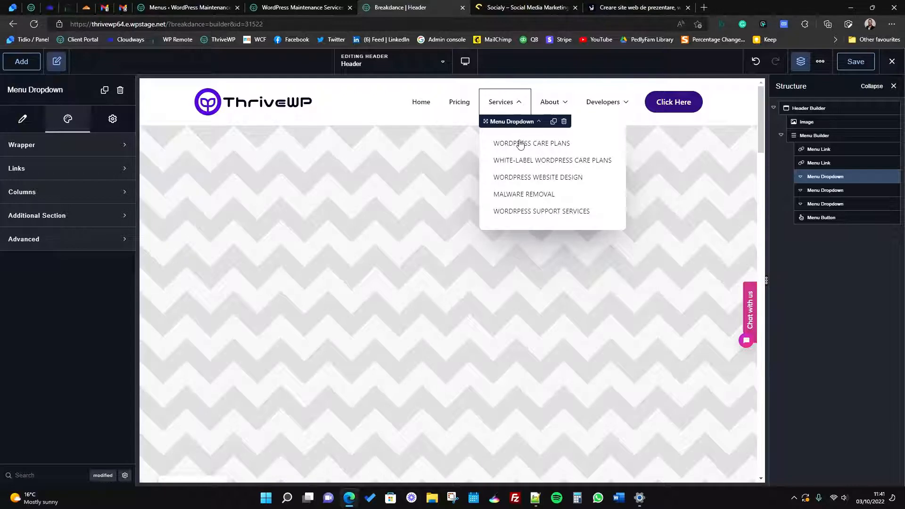
click(66, 238)
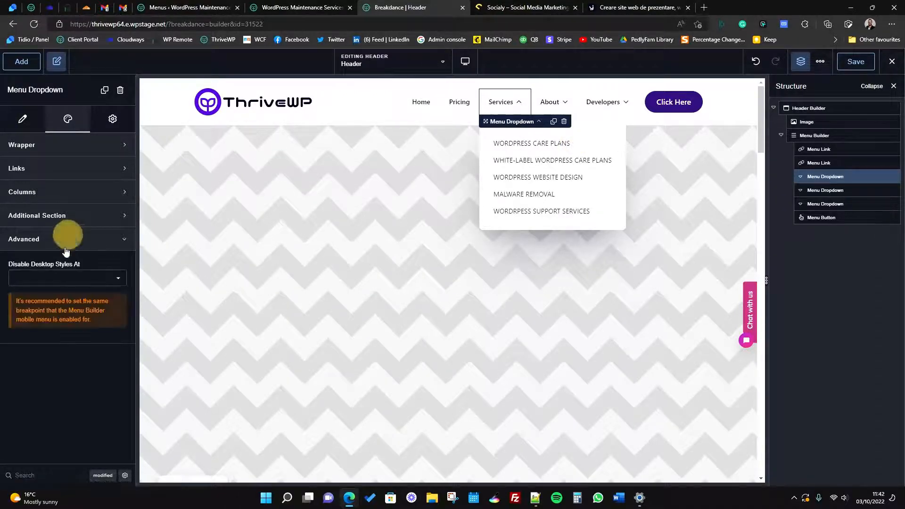
click(59, 224)
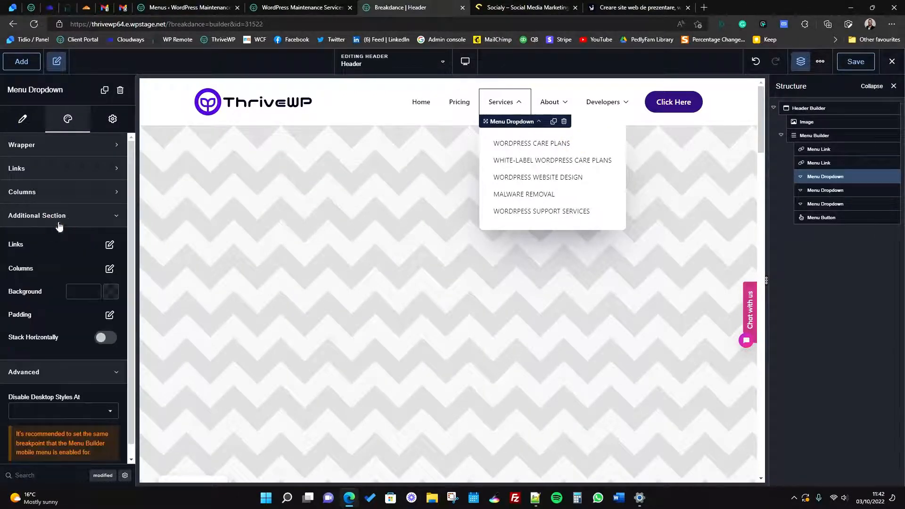
click(57, 221)
click(7, 126)
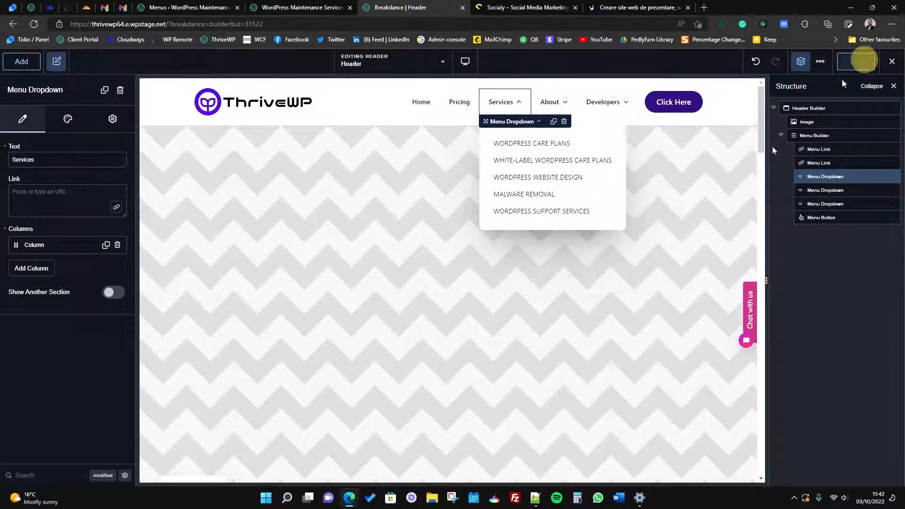
Save the header and check the Services and other dropdowns on the live site in a separate browser tab.
click(855, 61)
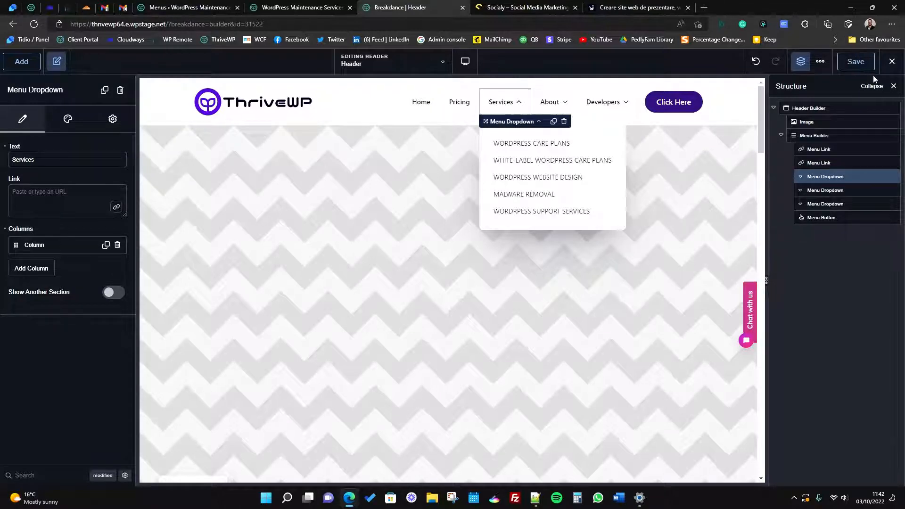
click(890, 63)
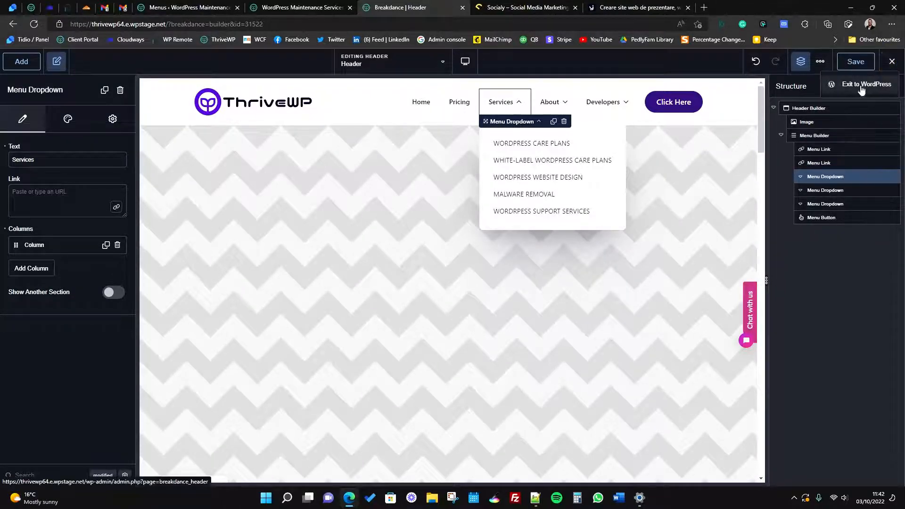
right_click(861, 86)
click(802, 91)
click(498, 5)
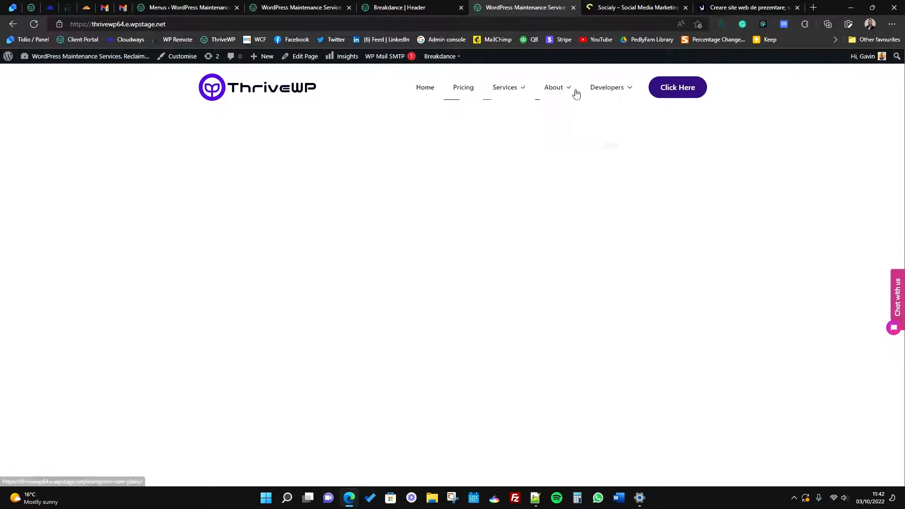
mouse_move(525, 94)
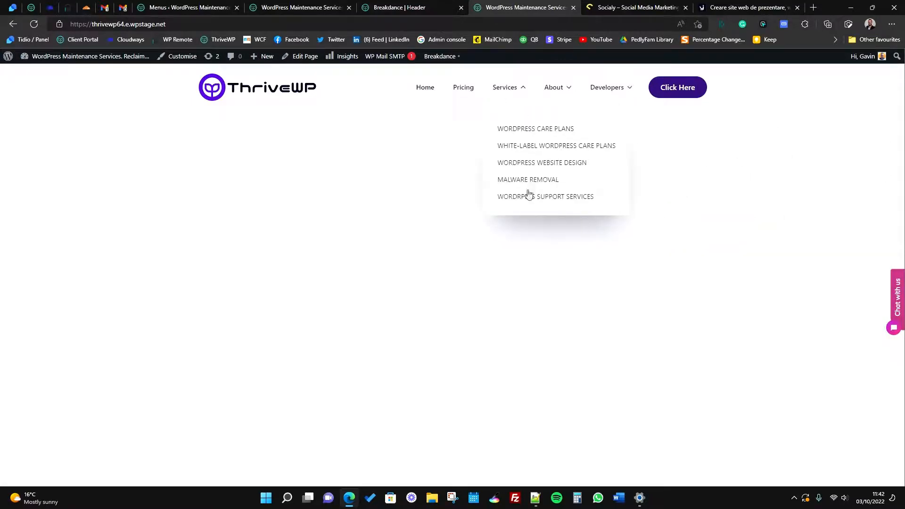
mouse_move(611, 94)
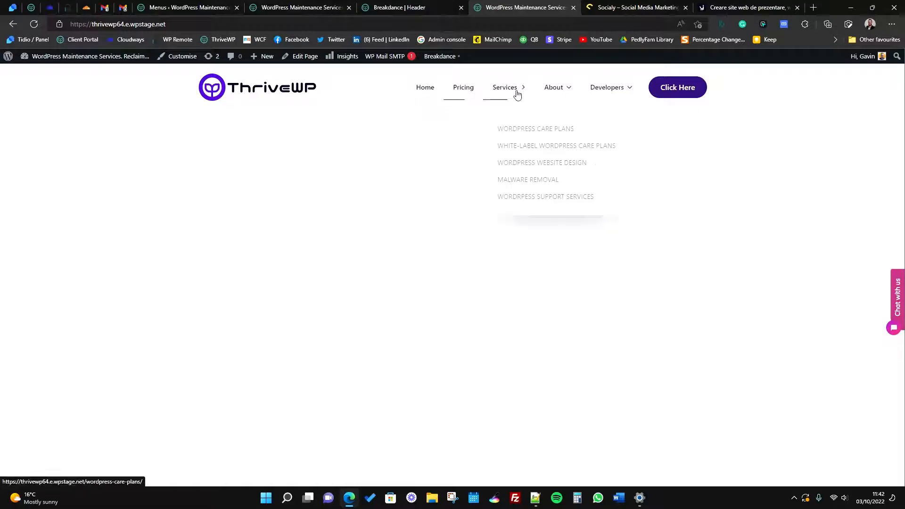
Return to the header builder and open the primary button's style options in Global Settings.
click(429, 6)
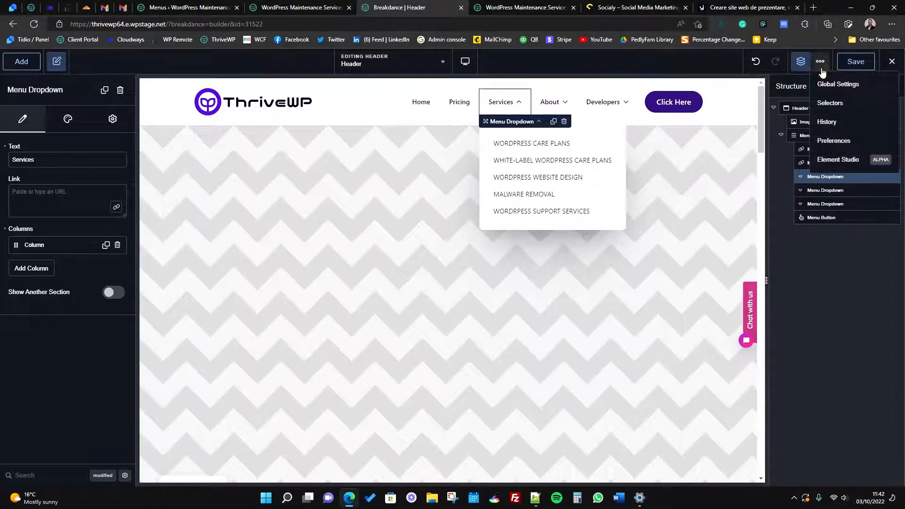
click(836, 86)
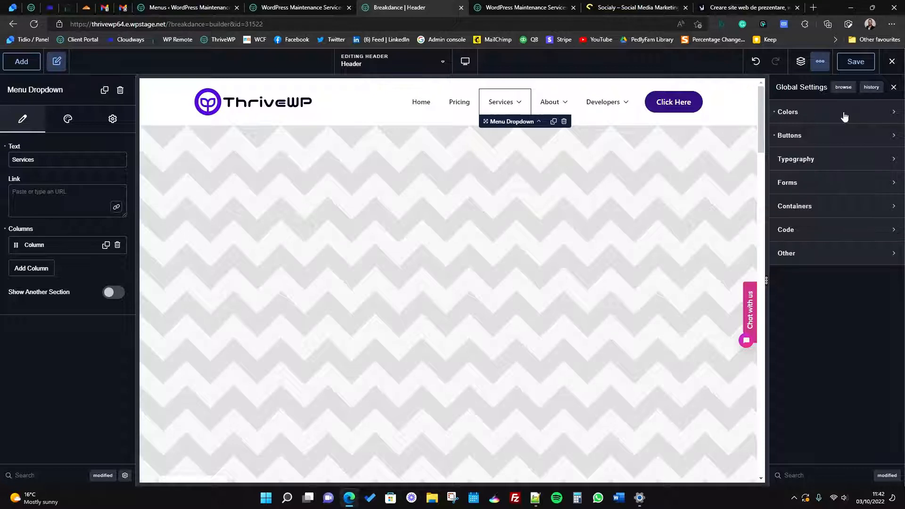
click(801, 136)
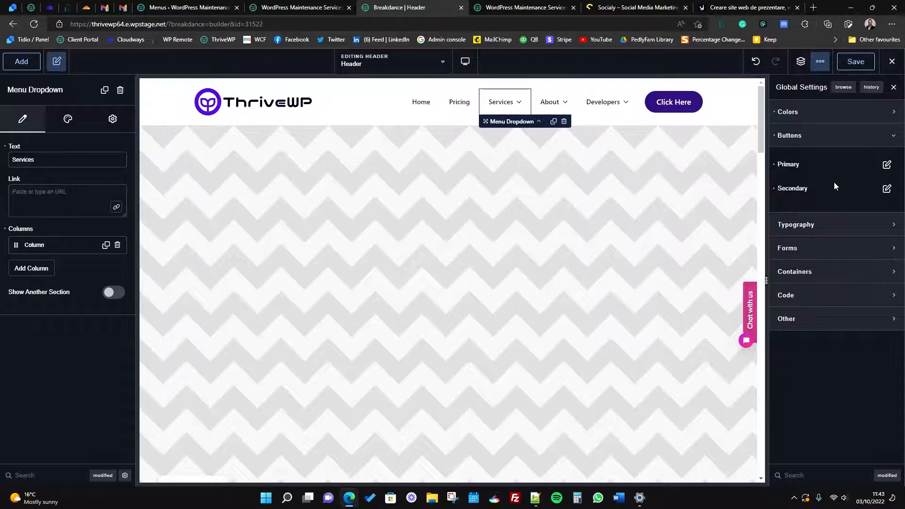
click(887, 164)
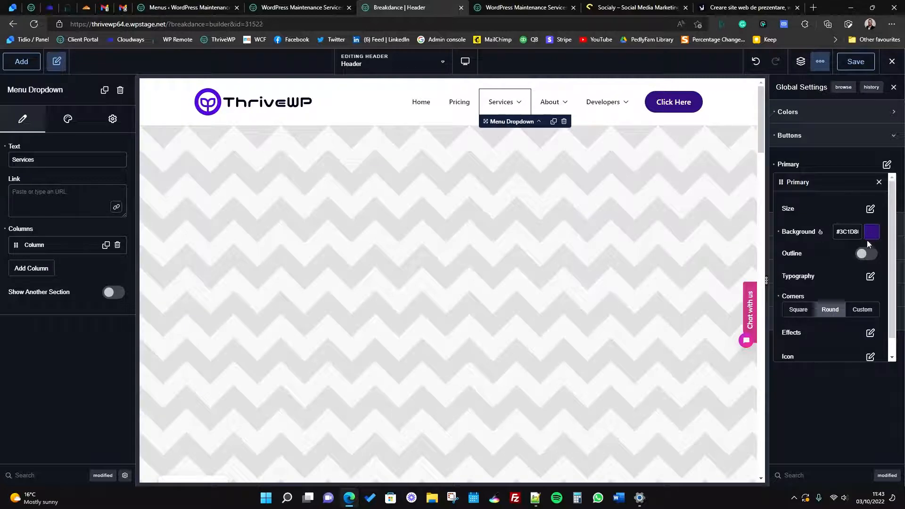
Try Square and Custom corners on the global primary button, then restore Round corners.
scroll(821, 272, down, 1)
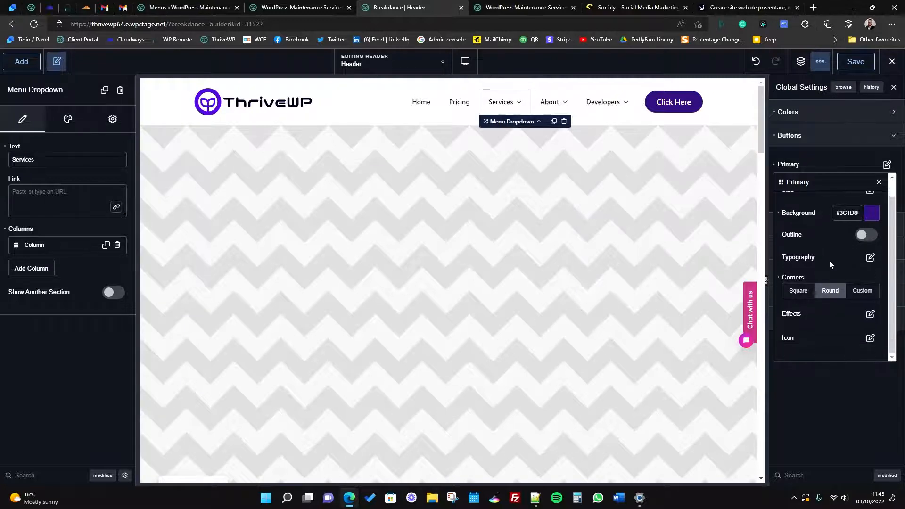
click(797, 290)
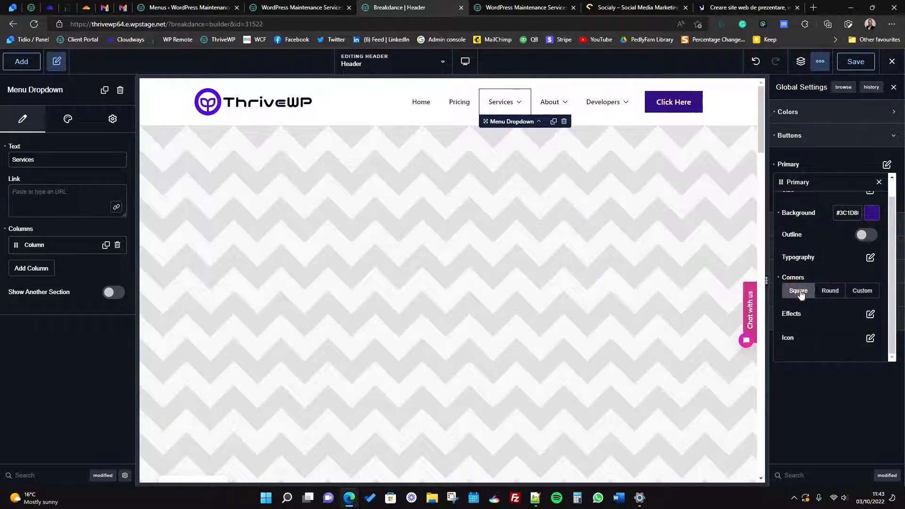
click(821, 294)
click(796, 291)
click(828, 290)
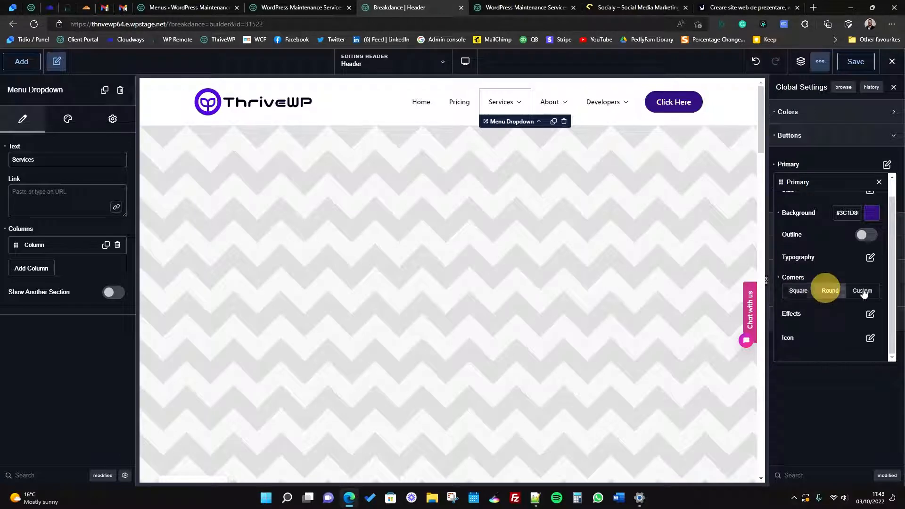
click(862, 291)
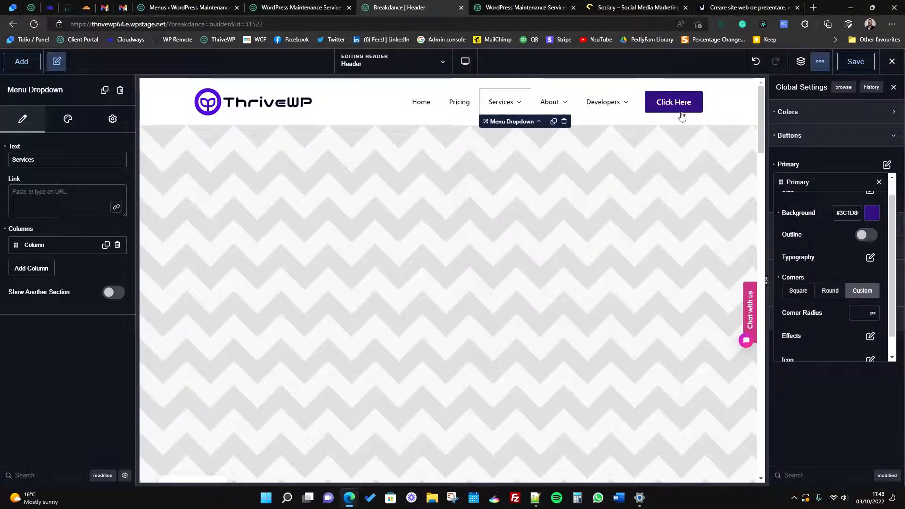
scroll(829, 318, down, 1)
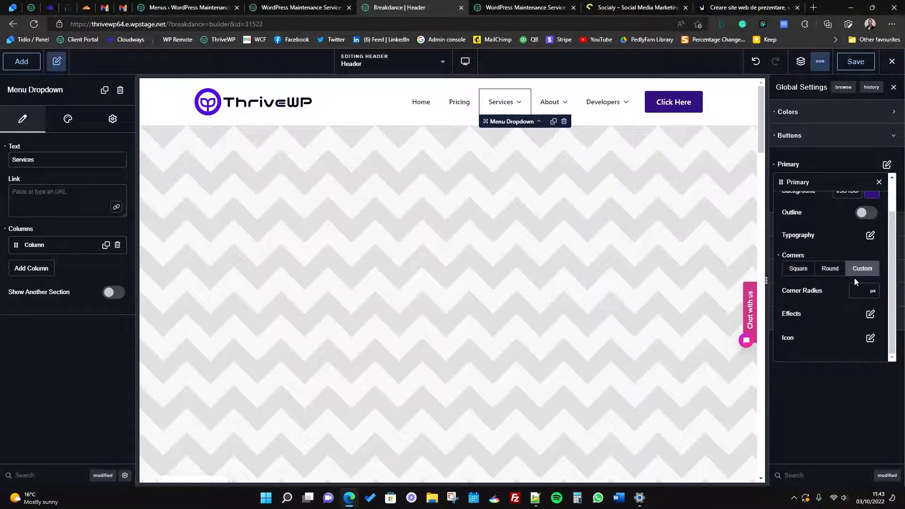
click(826, 273)
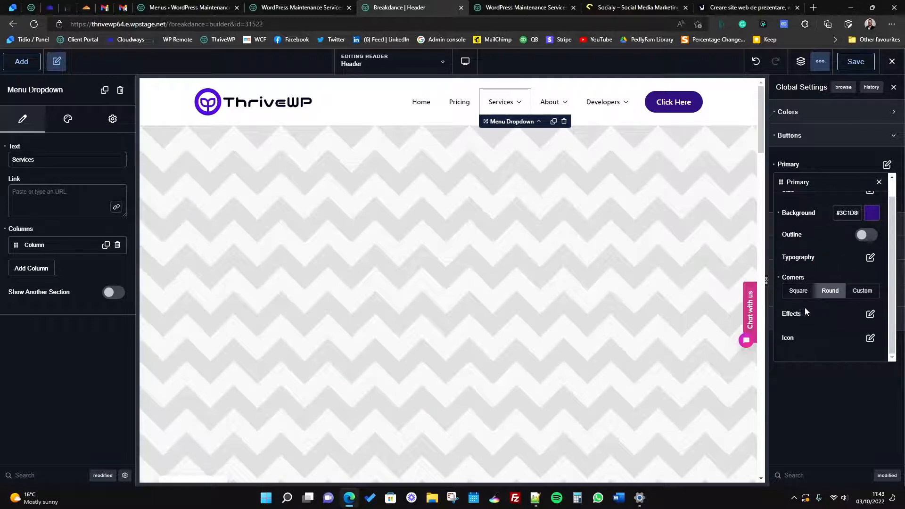
Try adding a shadow in the primary button's Effects, then remove it and close Effects.
click(869, 315)
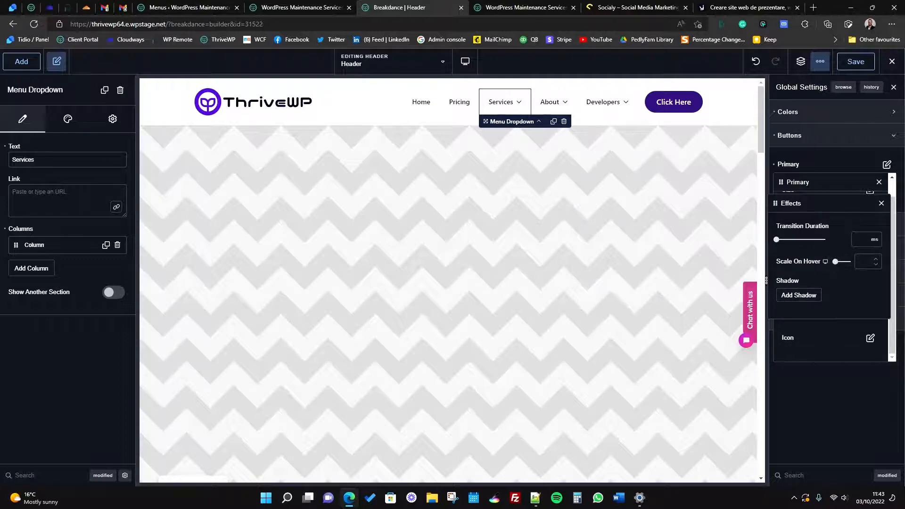
click(810, 296)
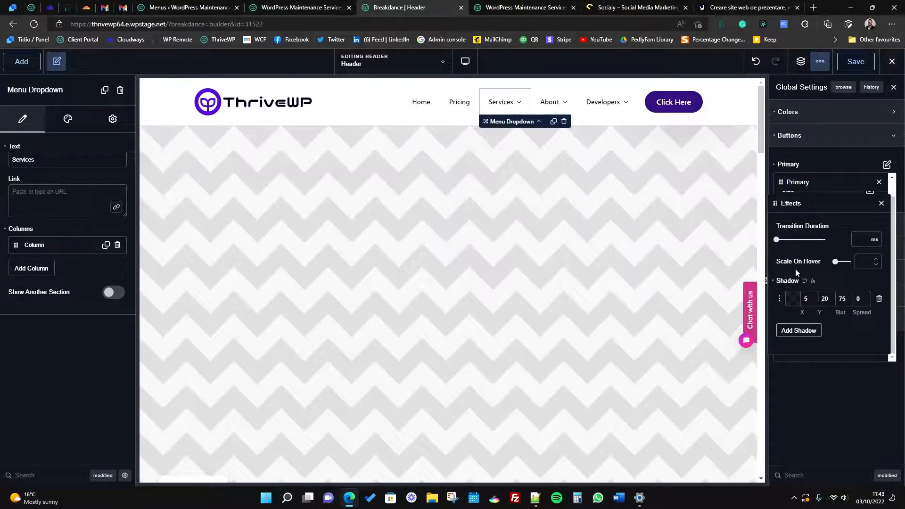
click(773, 280)
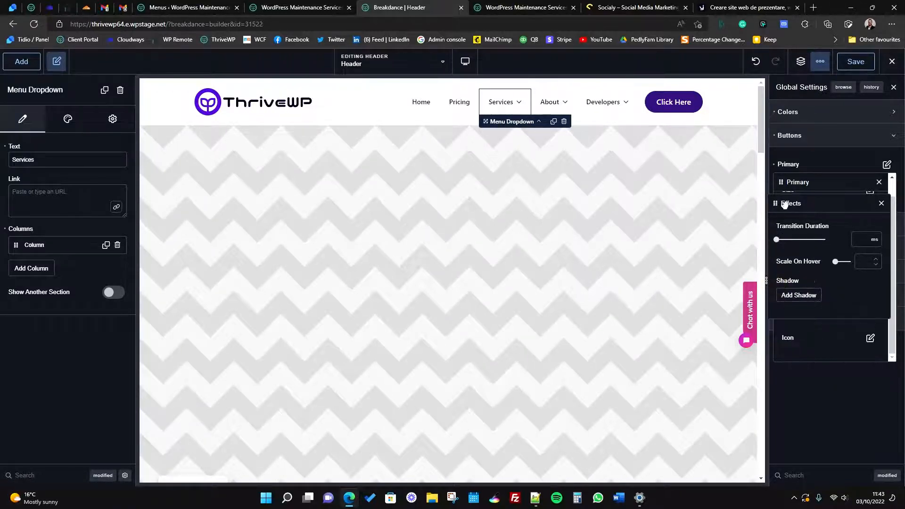
click(880, 203)
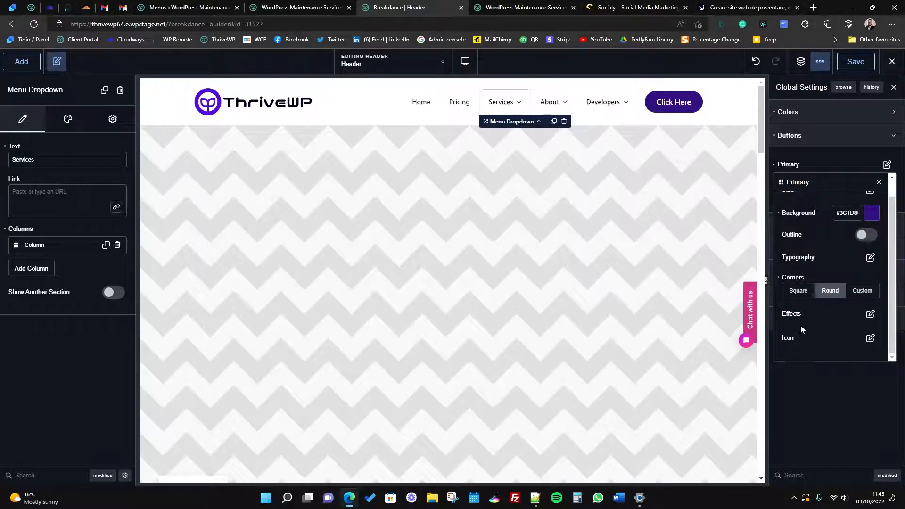
Examine the primary button's Icon options and its background colour picker without changing them.
click(870, 338)
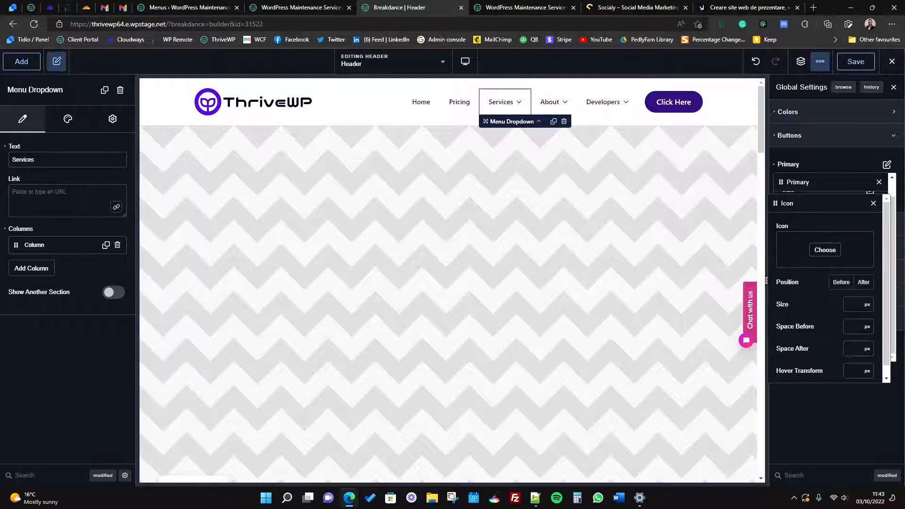
scroll(843, 343, down, 1)
scroll(829, 348, up, 1)
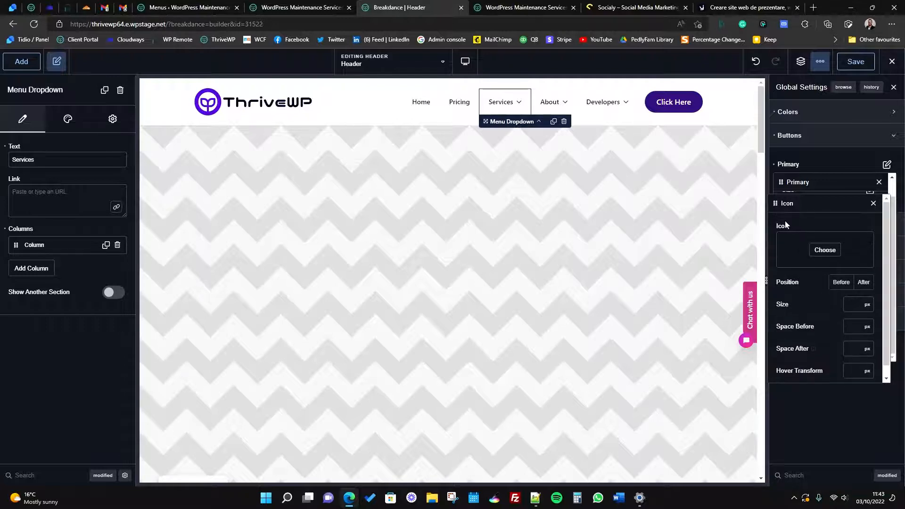
click(873, 204)
scroll(828, 326, up, 1)
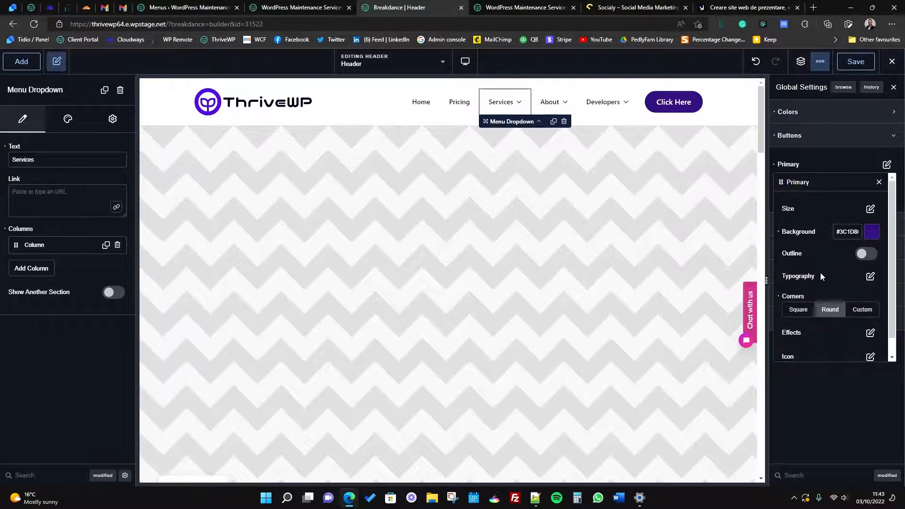
scroll(814, 289, down, 1)
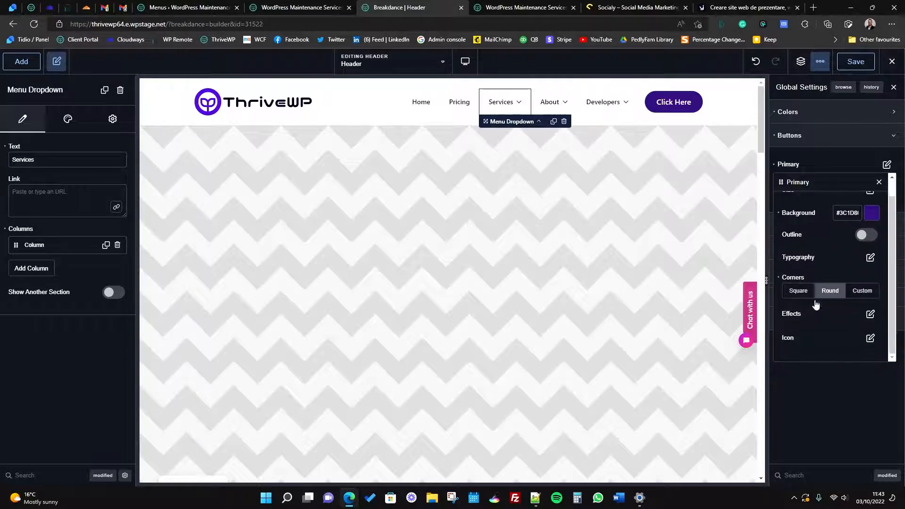
scroll(810, 330, up, 1)
click(870, 233)
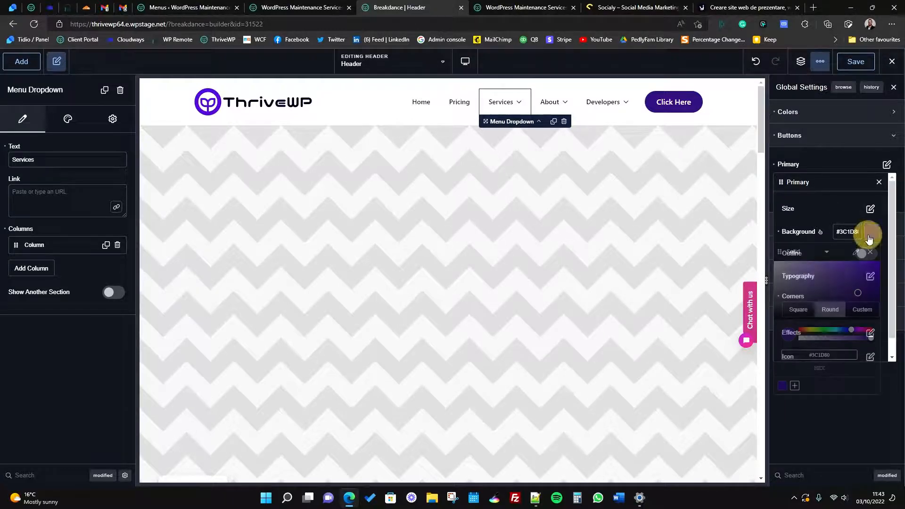
click(809, 221)
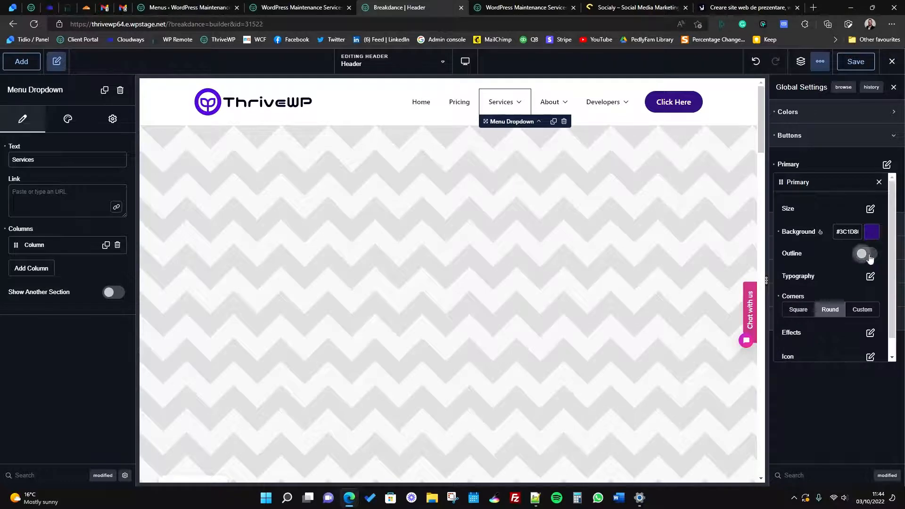
Close the primary button's options and examine the secondary button's global style options from Size down to Icon.
click(878, 182)
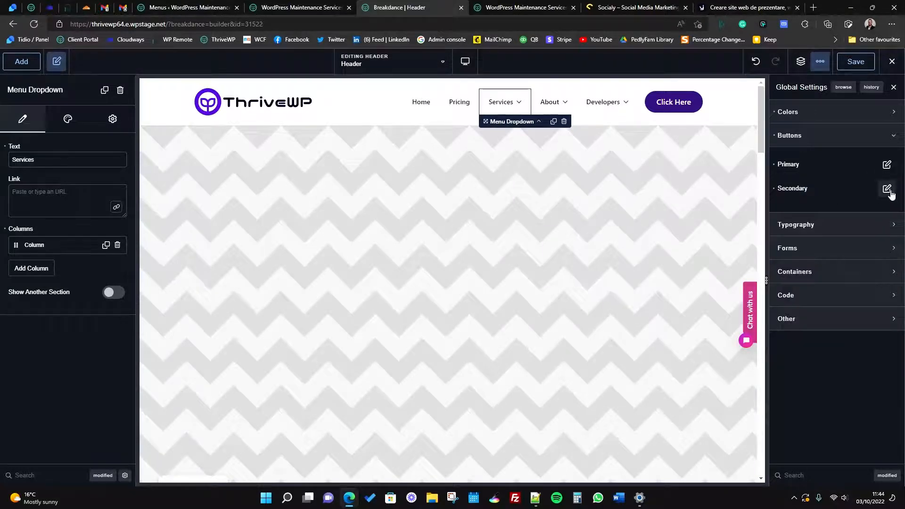
click(889, 191)
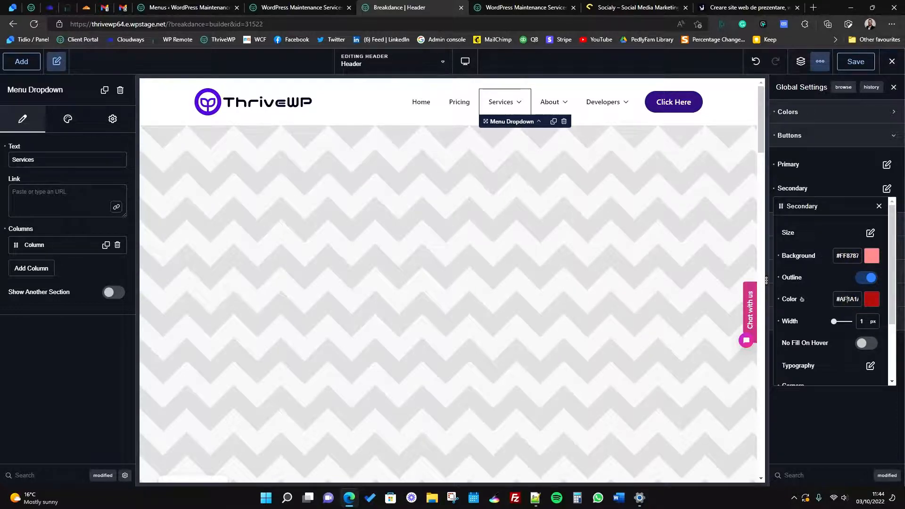
scroll(844, 325, down, 3)
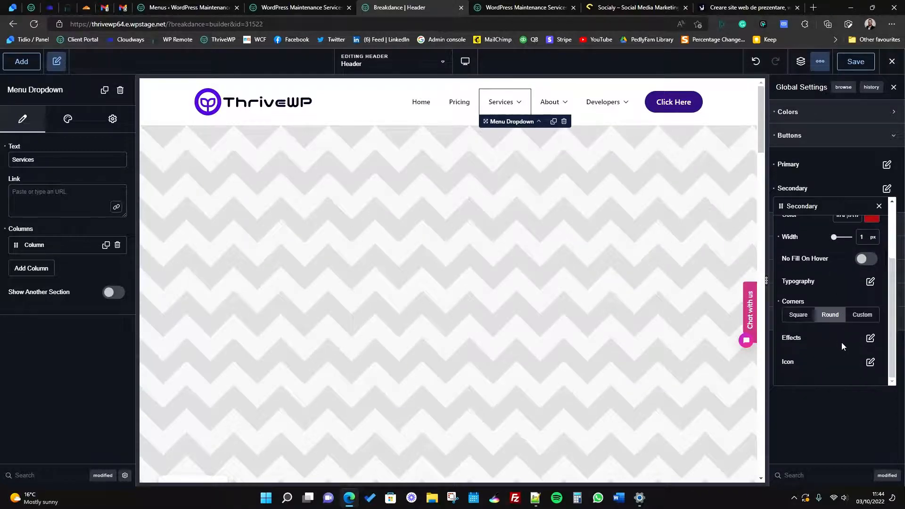
scroll(833, 349, up, 3)
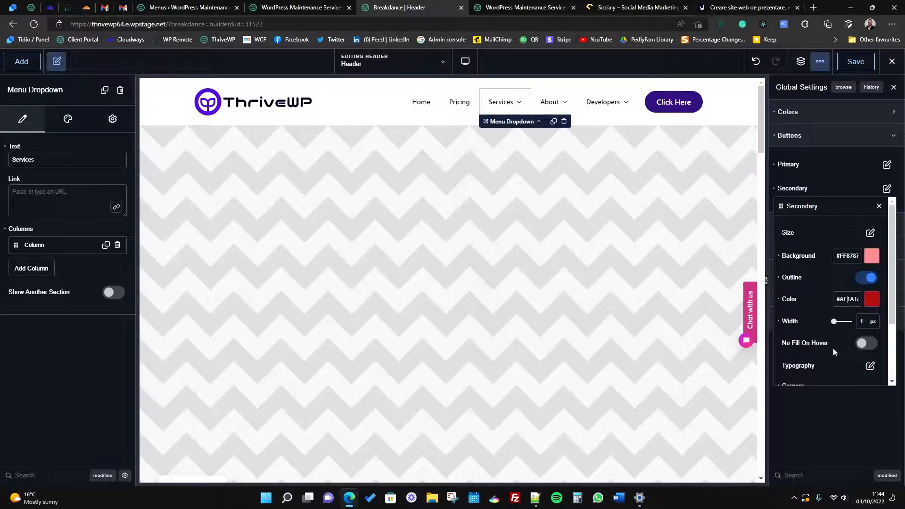
click(878, 206)
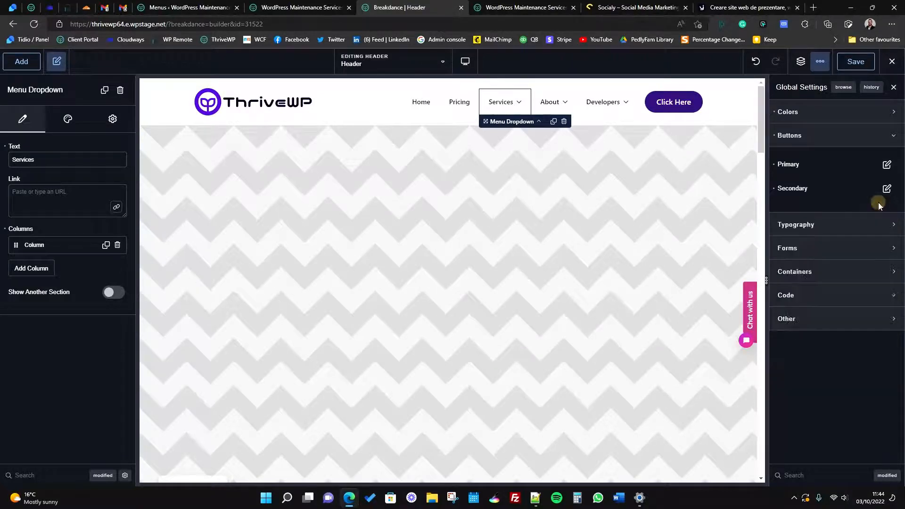
Reopen the global primary button's options and inspect its Typography settings without changing them.
click(886, 164)
scroll(838, 277, down, 1)
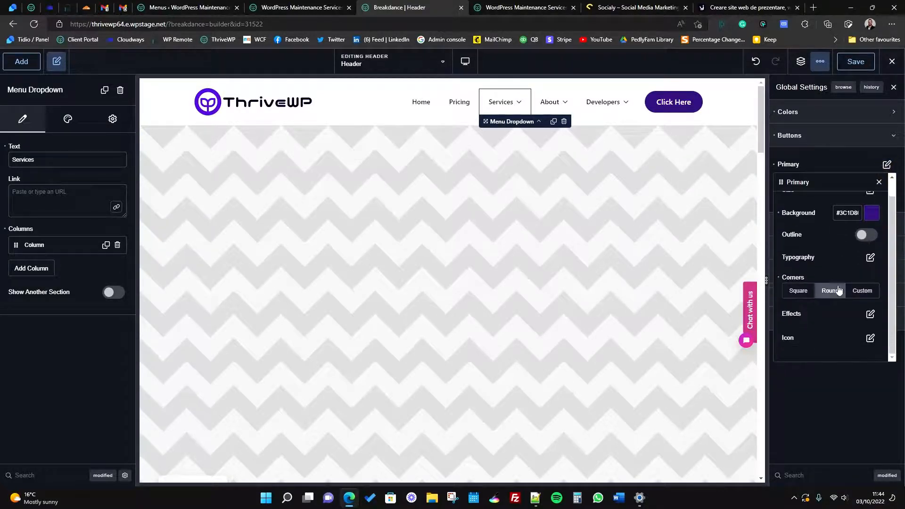
scroll(843, 288, up, 1)
click(870, 275)
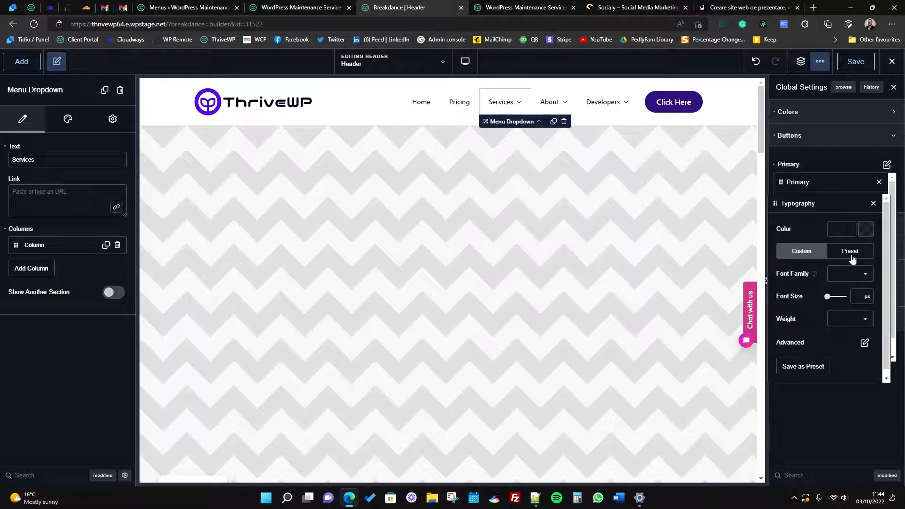
click(872, 203)
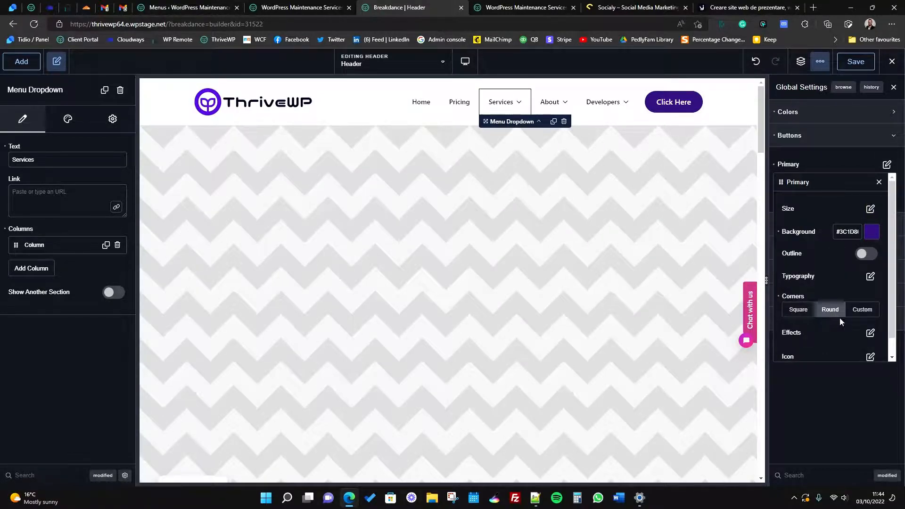
Try Outline with No Fill On Hover on the global primary button, then turn both off and close its options.
click(864, 253)
scroll(848, 278, down, 1)
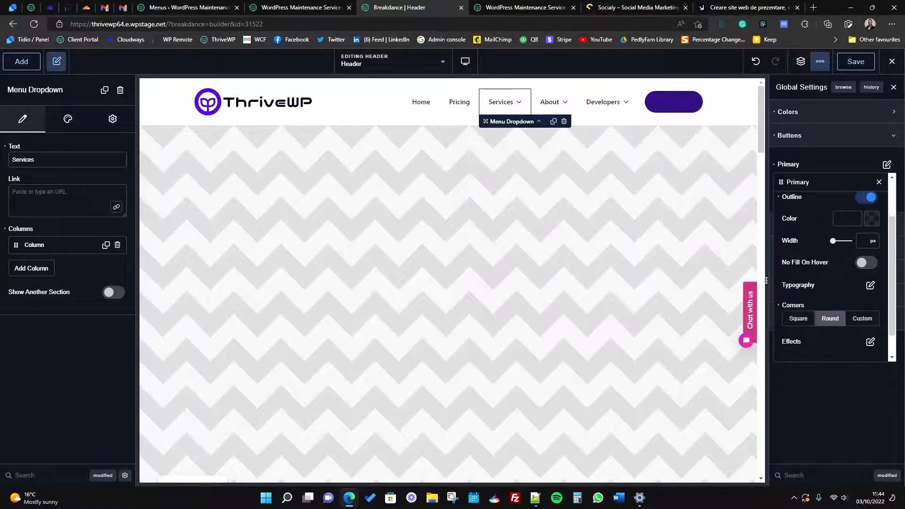
scroll(866, 254, up, 1)
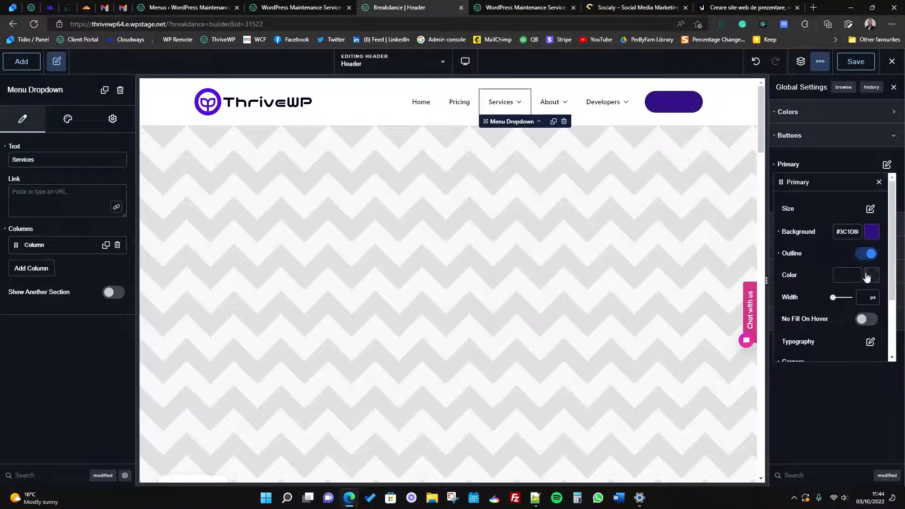
scroll(828, 318, down, 1)
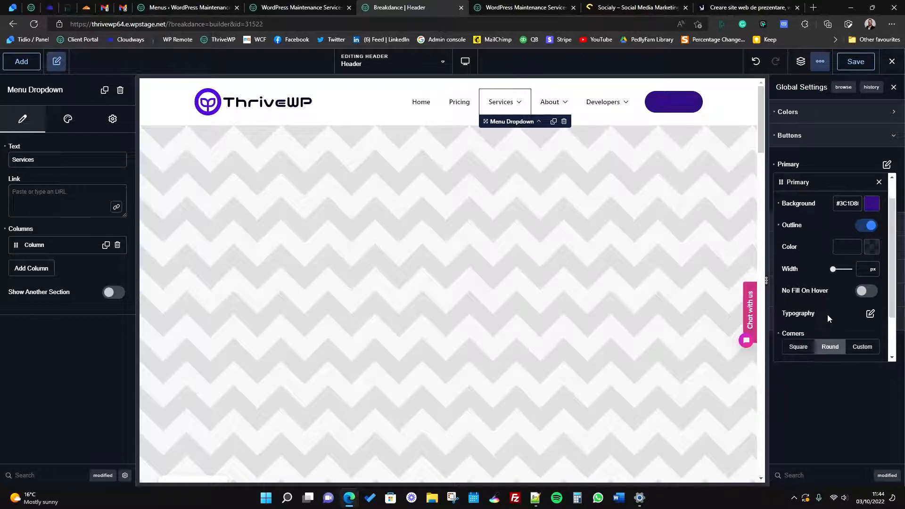
click(859, 292)
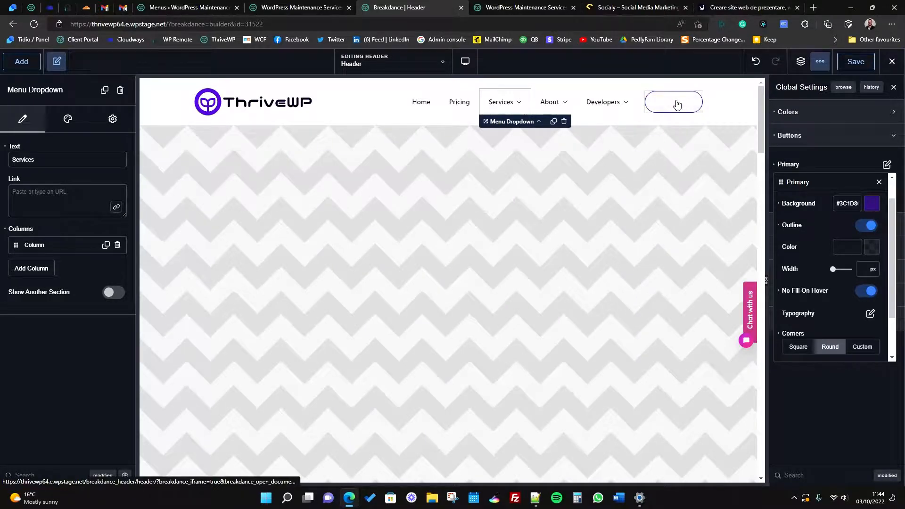
click(862, 292)
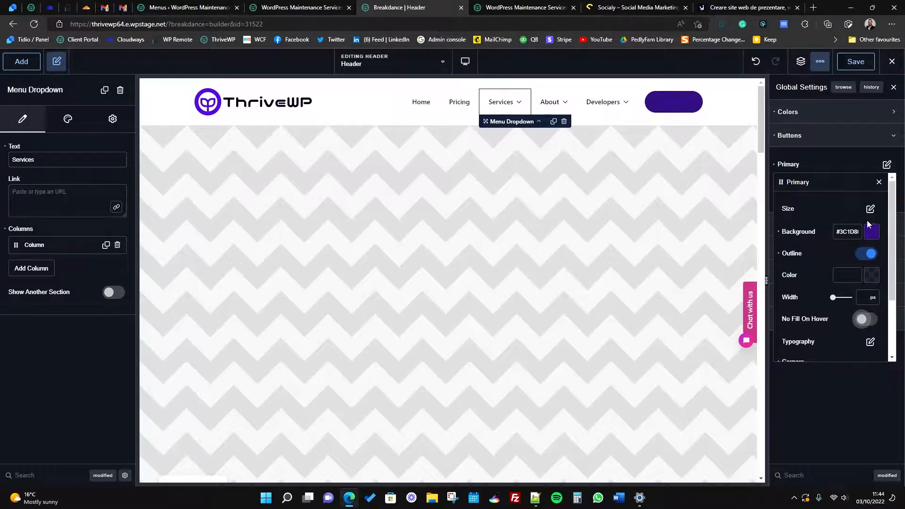
click(869, 254)
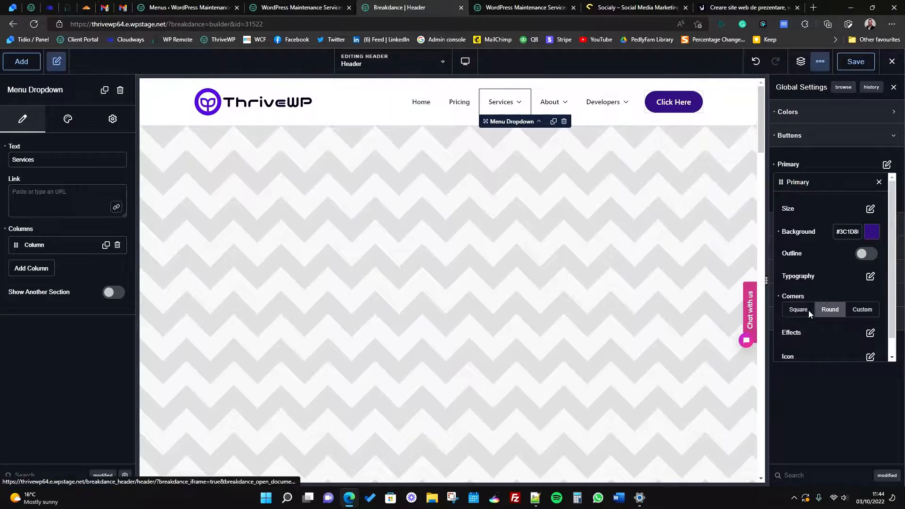
click(878, 182)
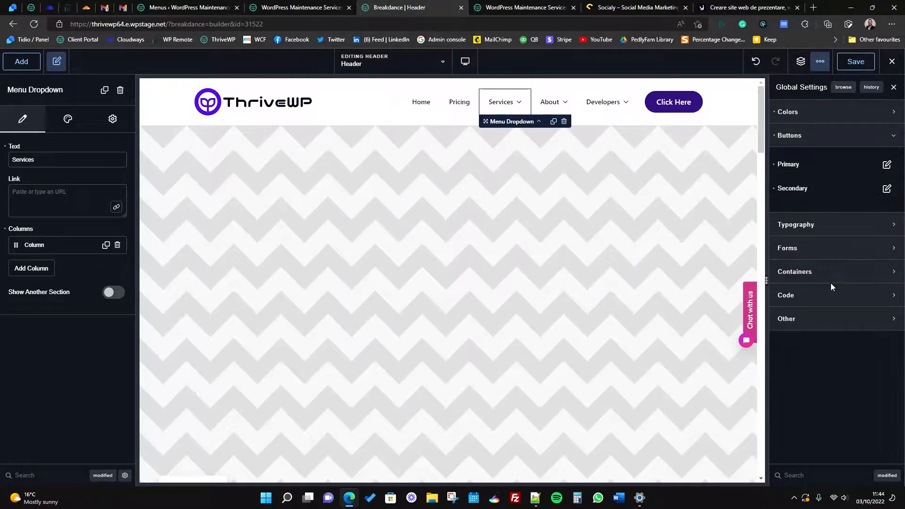
Leave the global Buttons settings and set the global Text color to #676767 under Colors.
click(886, 140)
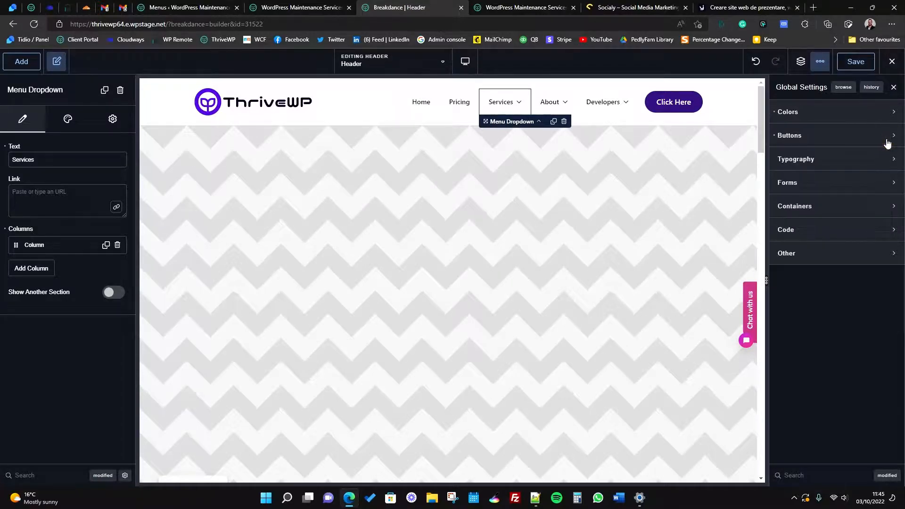
click(845, 114)
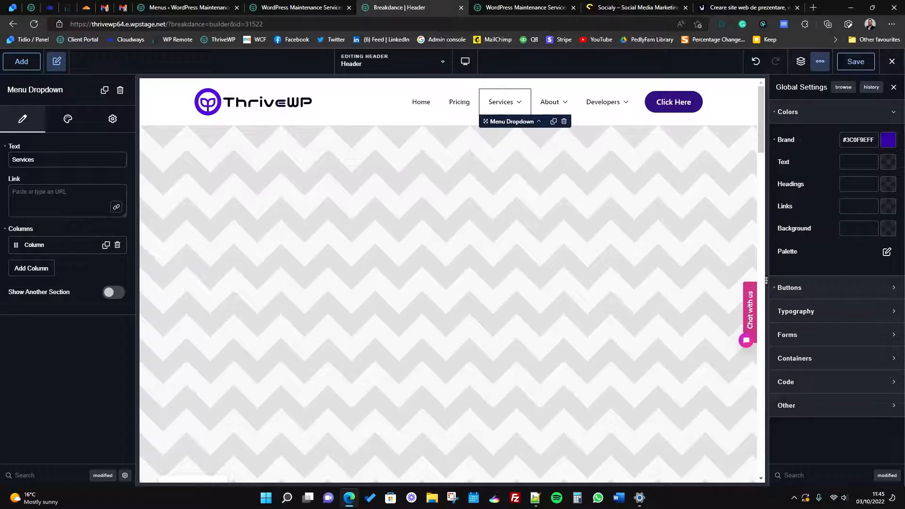
click(886, 167)
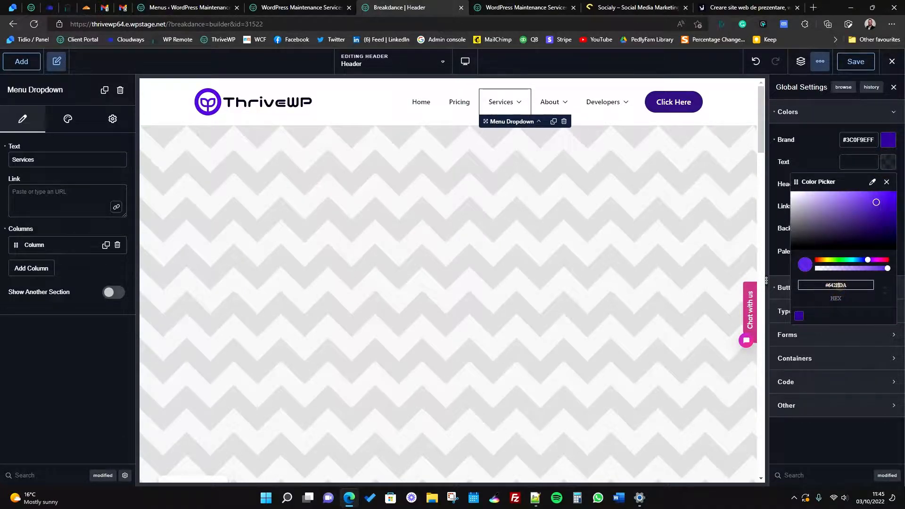
double_click(835, 285)
text(676767)
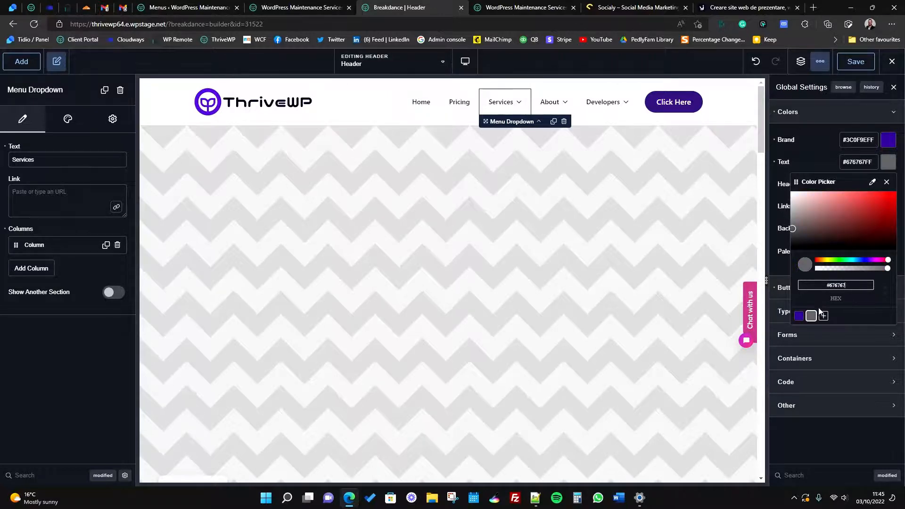
click(803, 167)
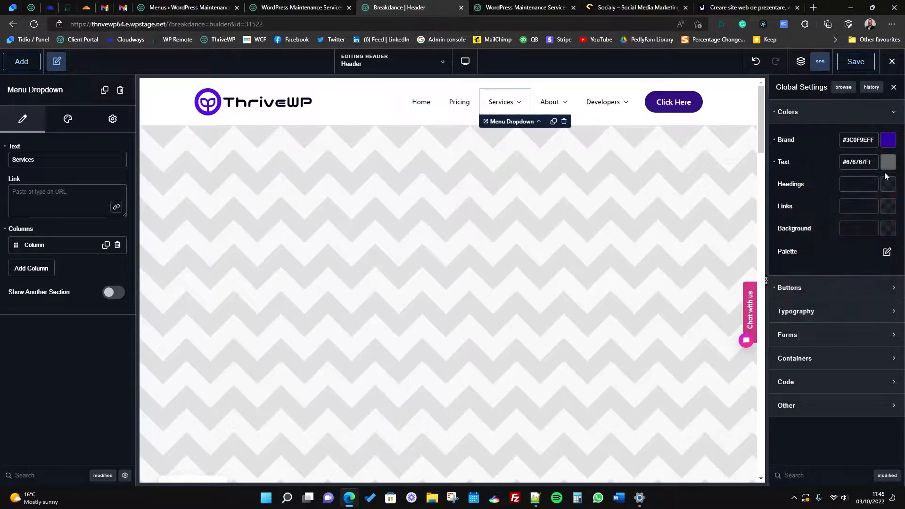
Try #343434 as the global Headings color, then set it to #303030.
click(888, 184)
click(835, 307)
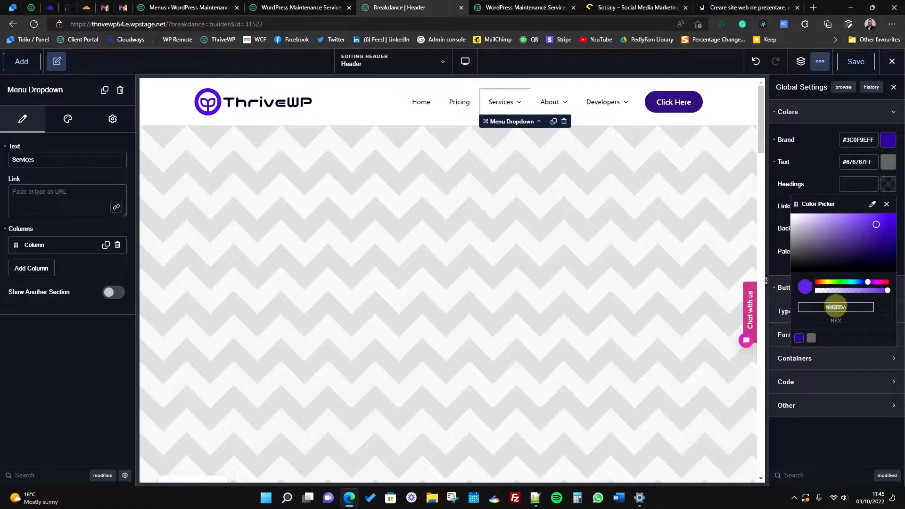
text(34343)
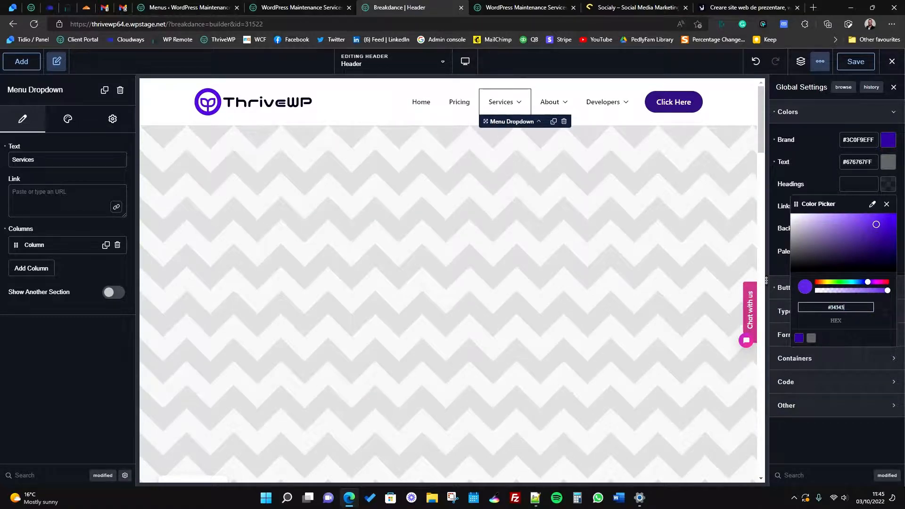
text(4)
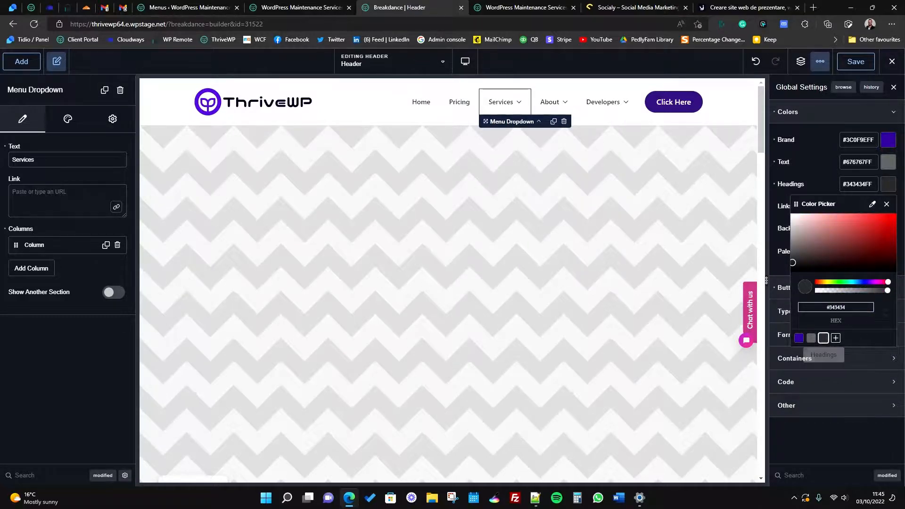
double_click(834, 307)
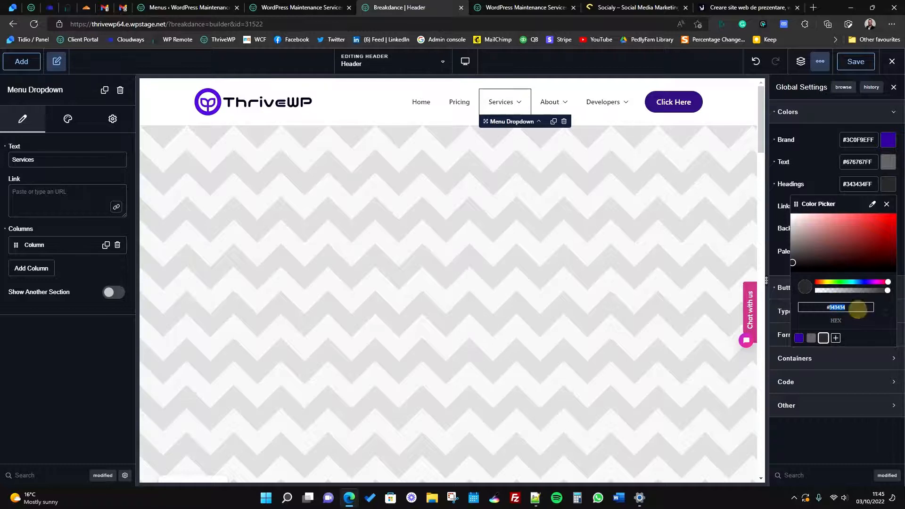
text(303030)
click(816, 184)
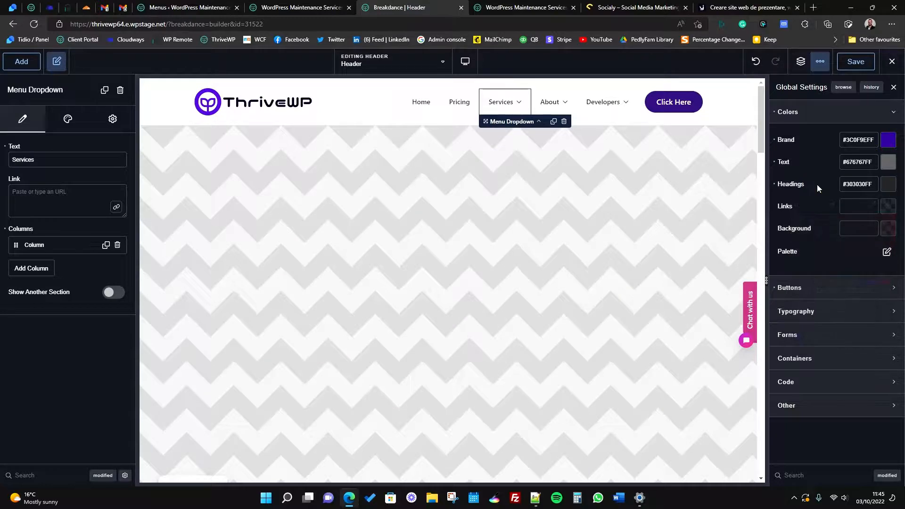
Set the global Links color to blue #2E42DA by shifting the hue from purple.
click(888, 211)
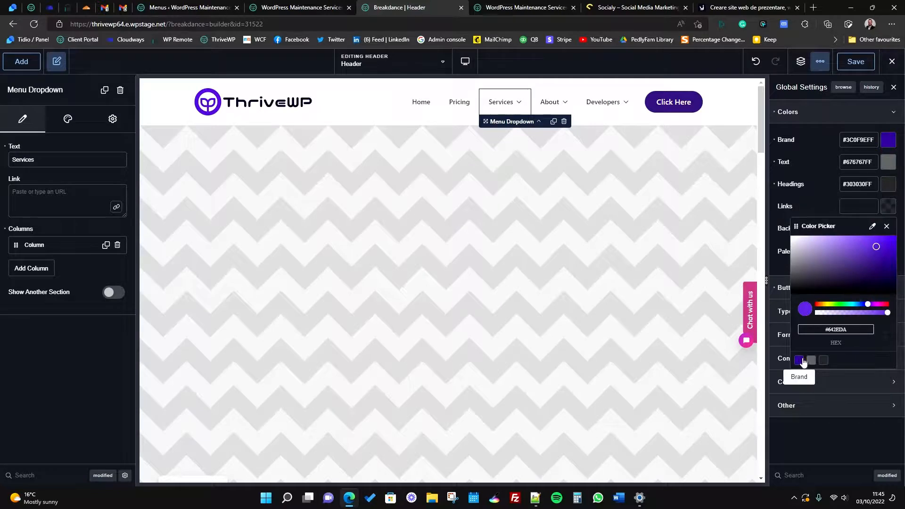
drag(868, 304, 862, 304)
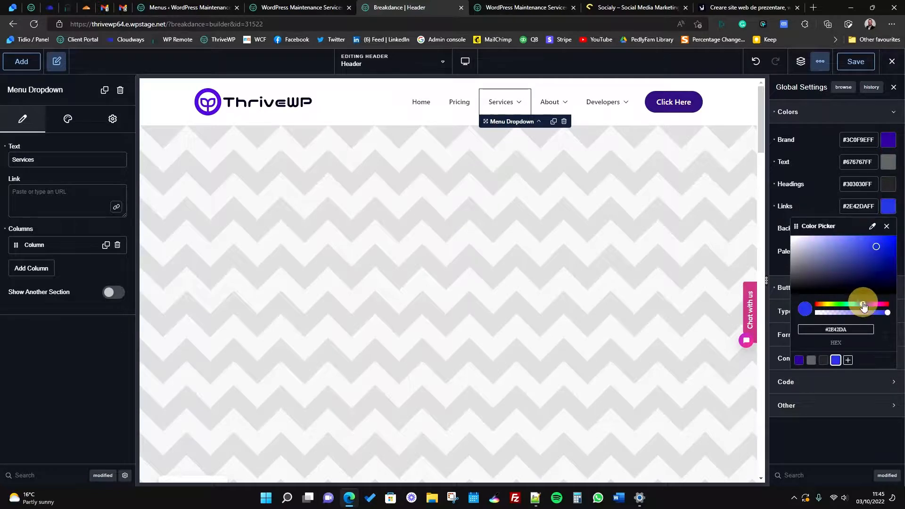
click(816, 201)
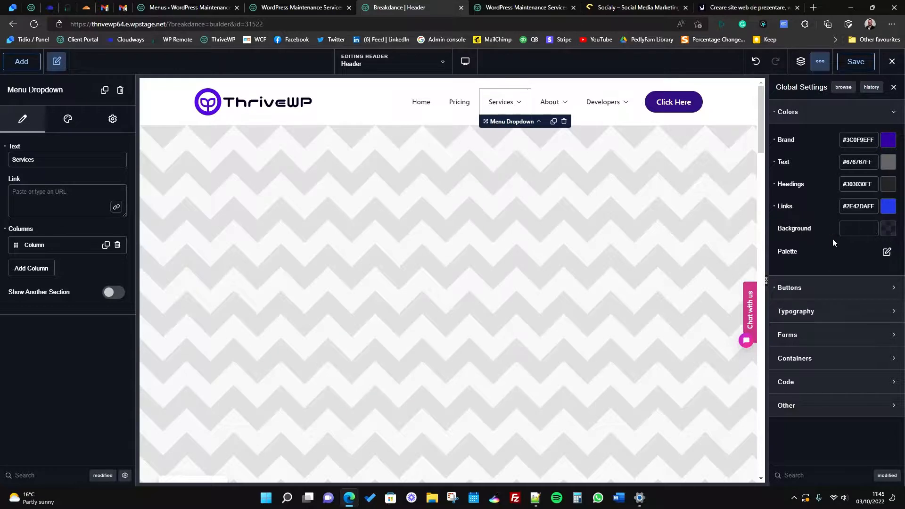
Add a first color to the global palette and make it a medium green.
click(886, 251)
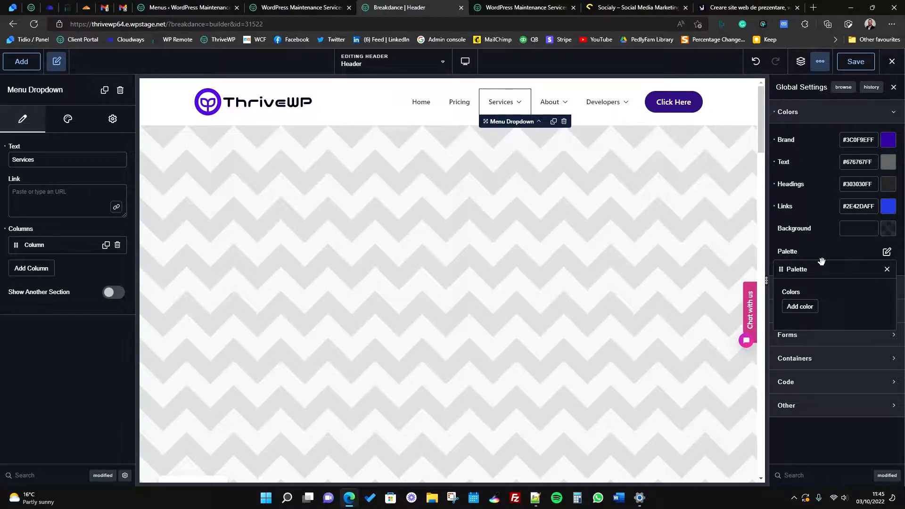
click(807, 306)
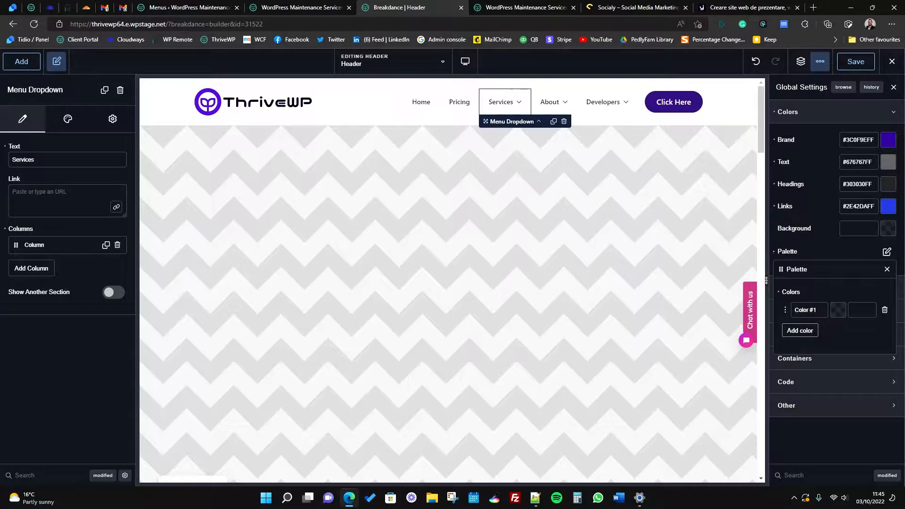
click(841, 312)
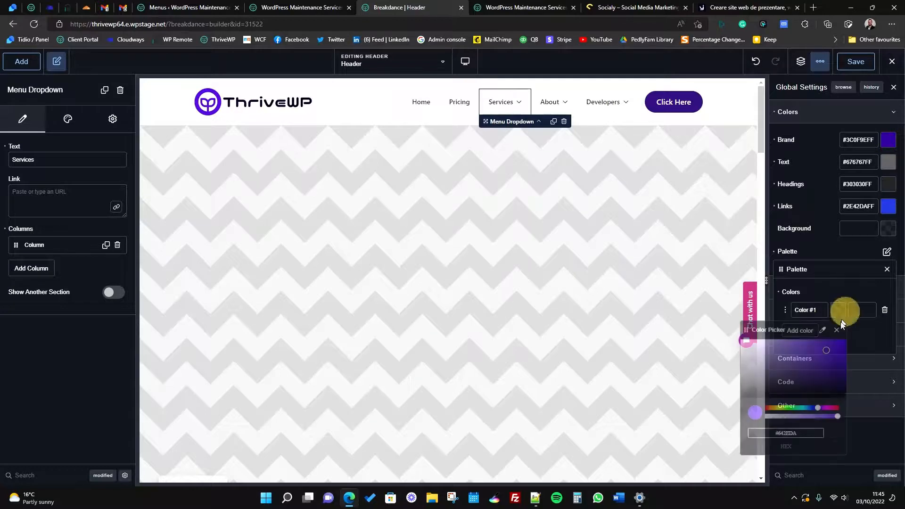
click(790, 412)
click(800, 366)
click(864, 328)
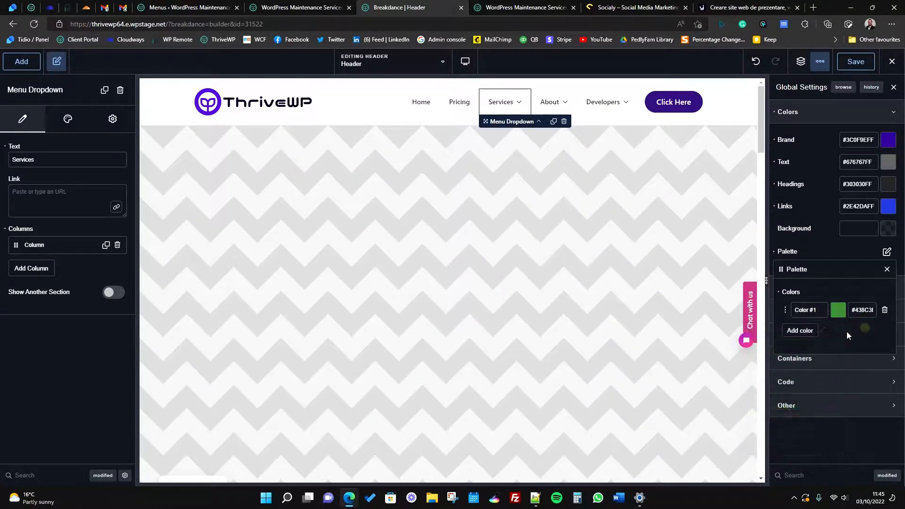
Add a second palette color in light purple and close the palette.
click(804, 336)
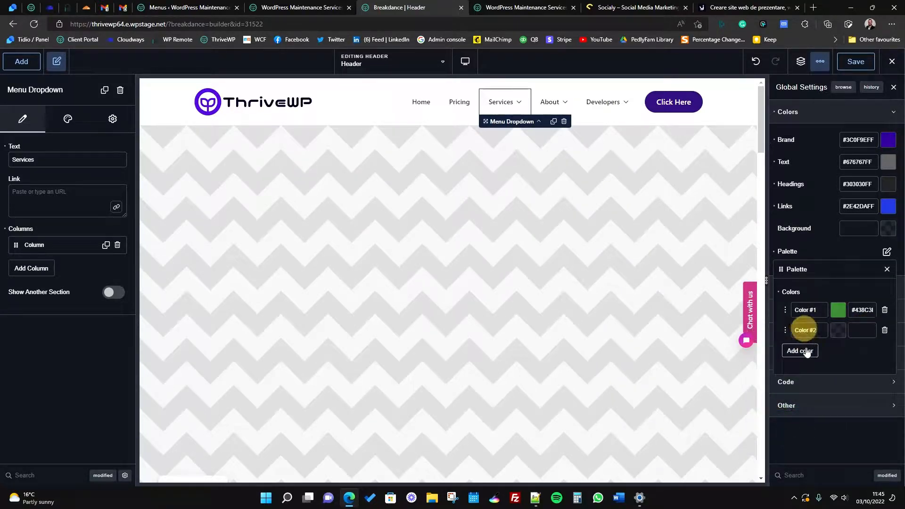
click(838, 331)
click(813, 379)
click(802, 269)
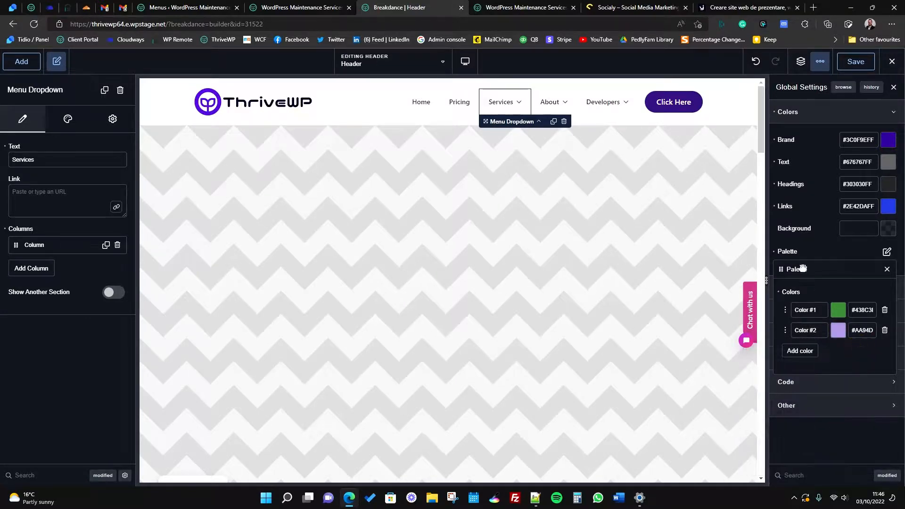
click(886, 272)
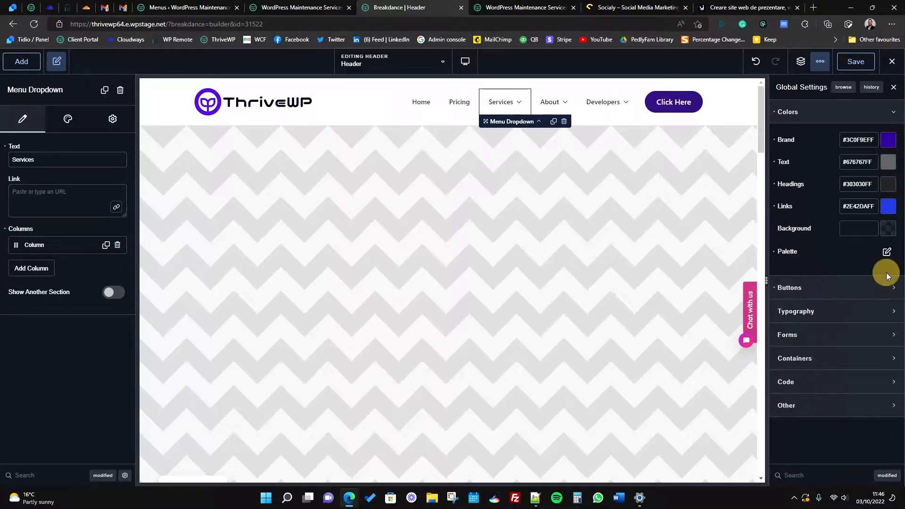
Review the colors stored in the global palette and close it again.
click(788, 253)
click(886, 252)
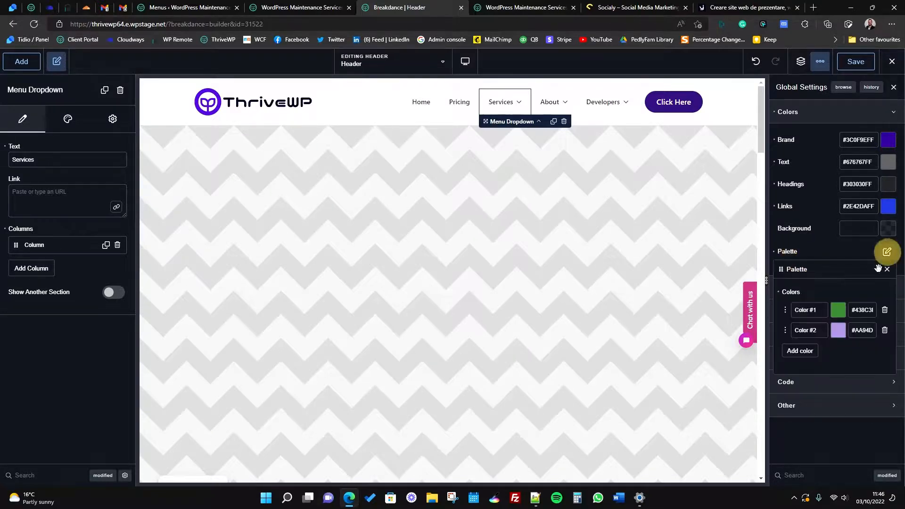
click(886, 252)
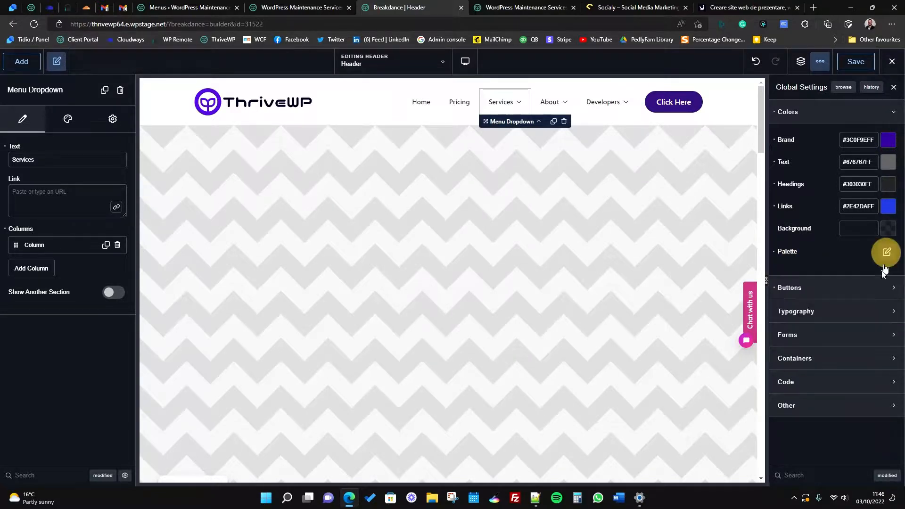
Try the Secondary, Custom and Text styles on the header's Click Here menu button, then set it to Primary.
click(672, 101)
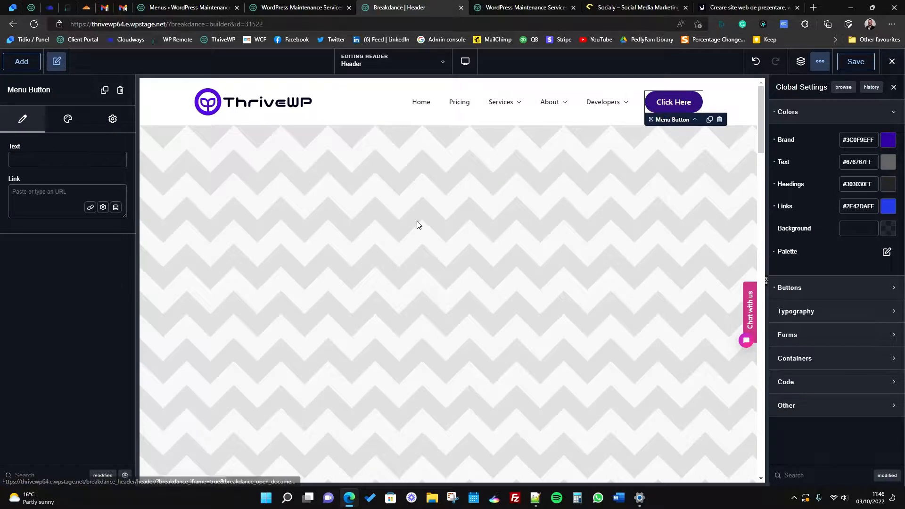
click(67, 123)
click(65, 145)
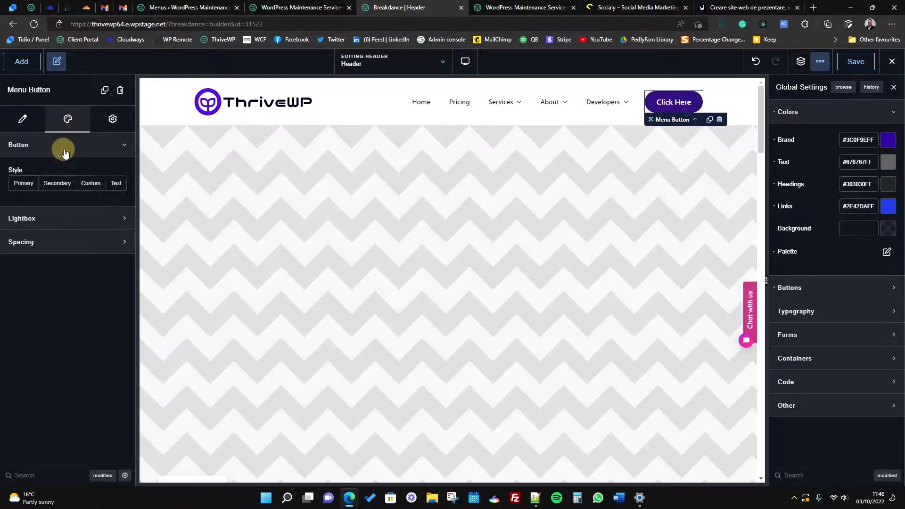
click(24, 184)
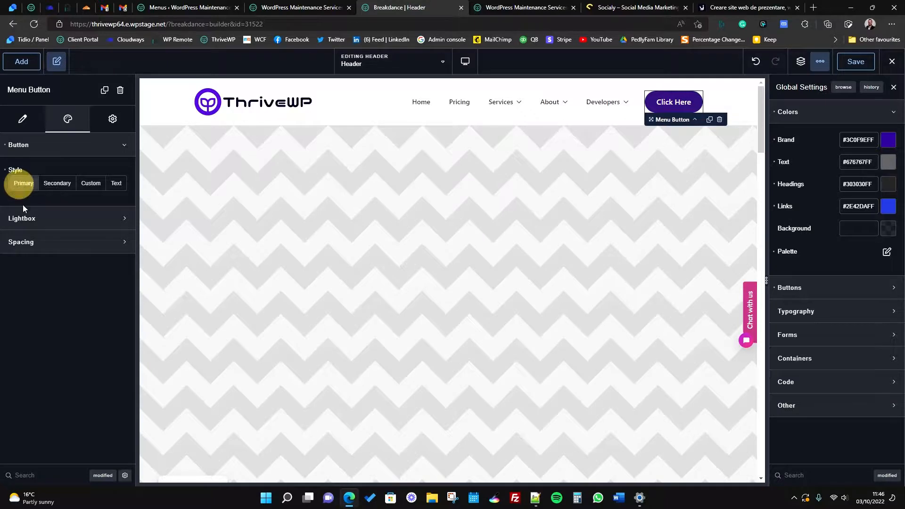
click(53, 187)
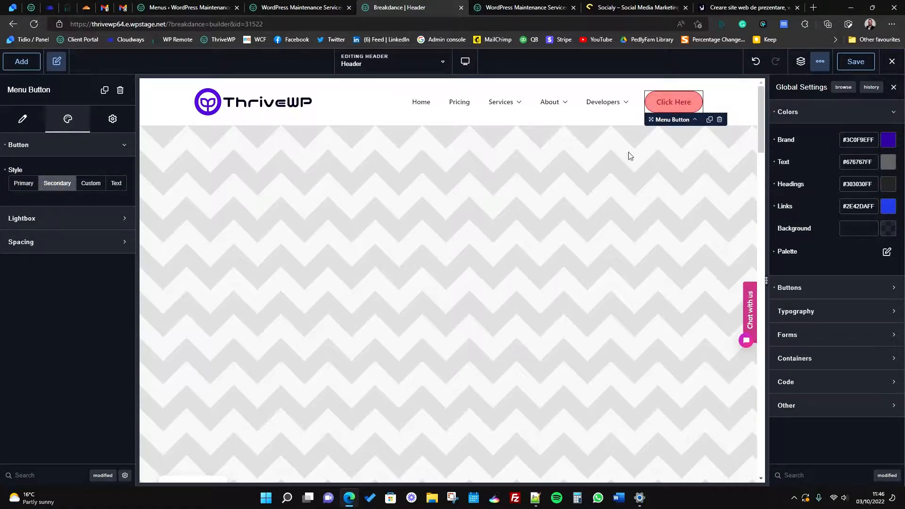
click(96, 188)
click(113, 186)
click(24, 184)
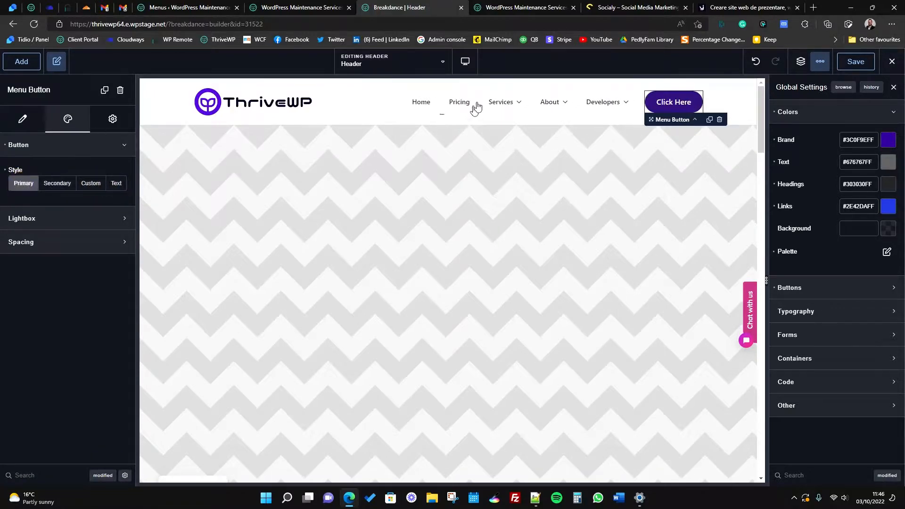
Check the color swatches offered for the Services dropdown's wrapper background, without choosing a color.
click(502, 102)
click(68, 118)
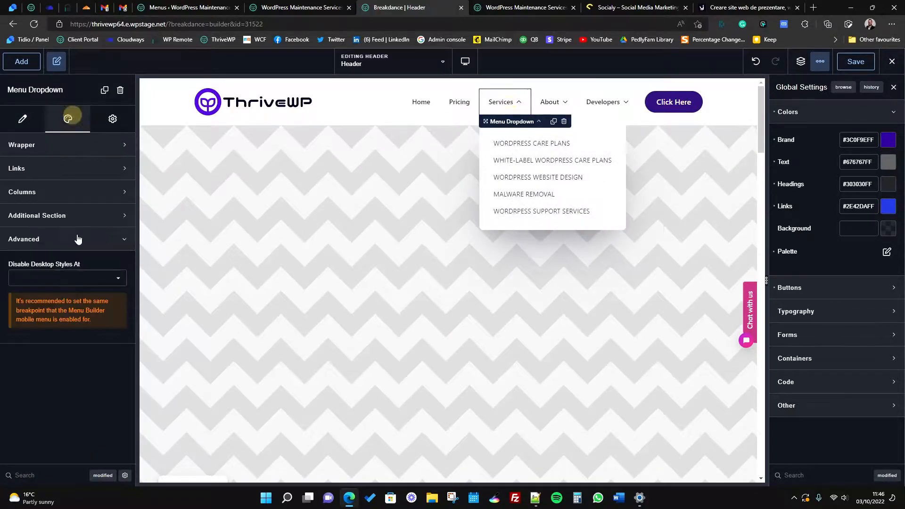
click(64, 146)
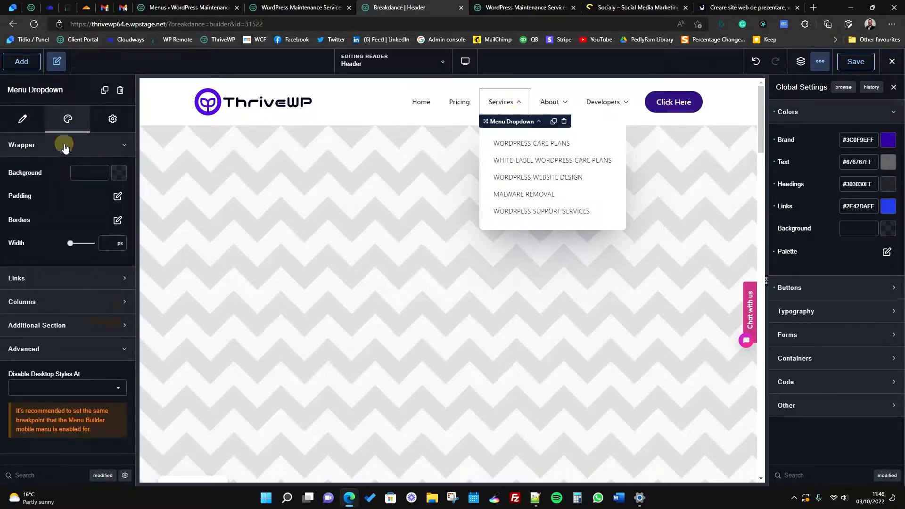
click(118, 177)
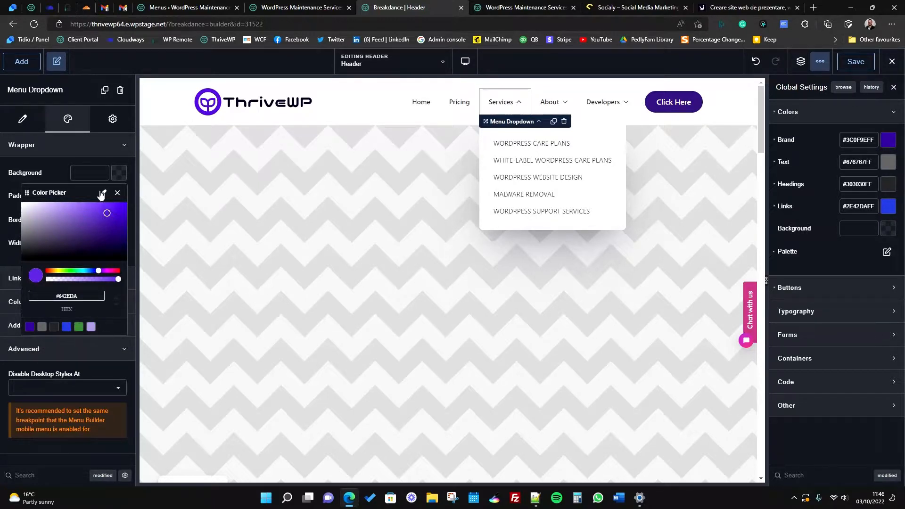
click(58, 174)
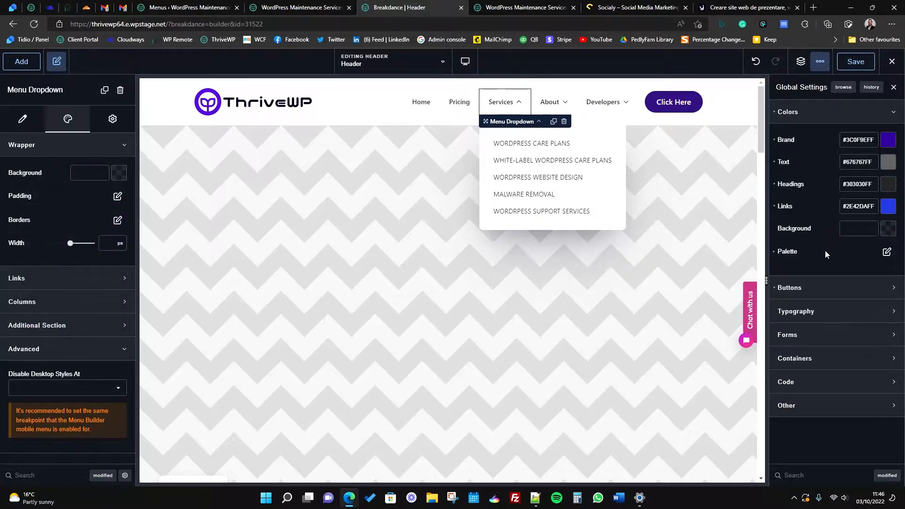
Look at the global palette again and show the global button settings.
click(886, 252)
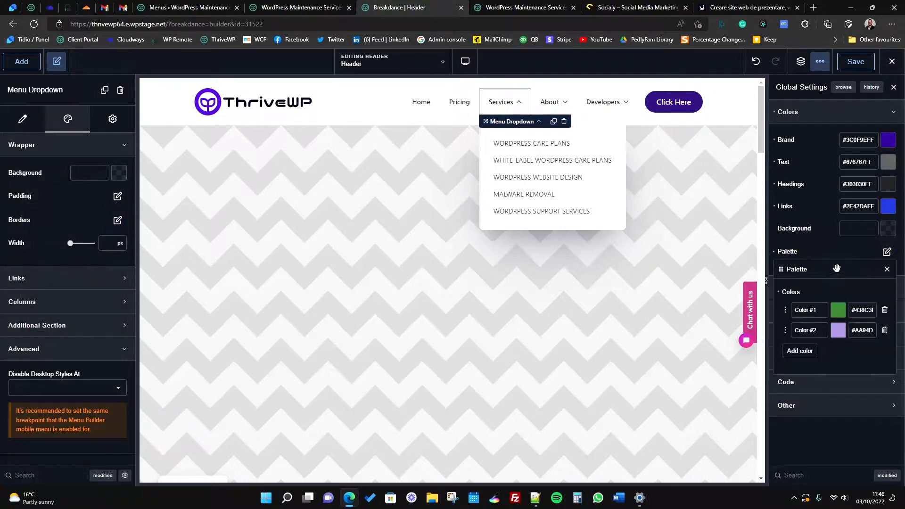
click(822, 250)
click(807, 300)
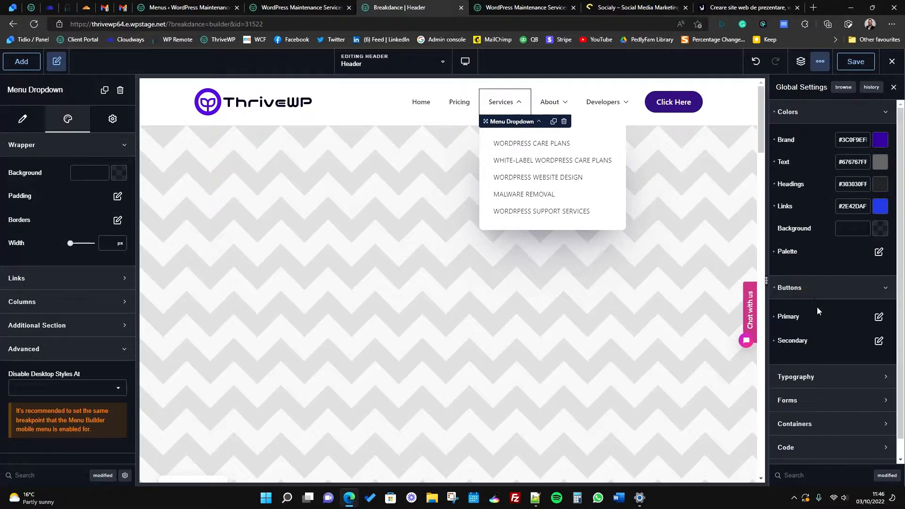
Examine the global typography settings and the fonts available for headings.
click(818, 376)
scroll(829, 266, down, 3)
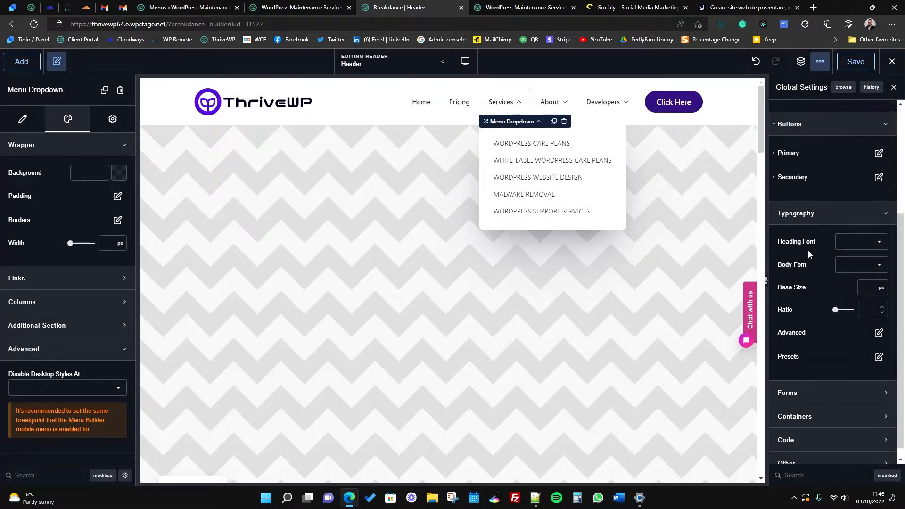
scroll(807, 250, down, 1)
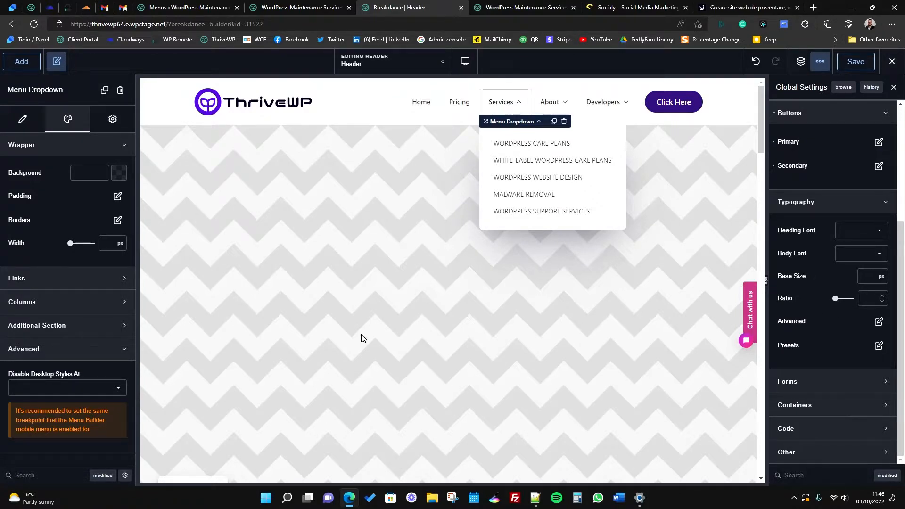
click(860, 230)
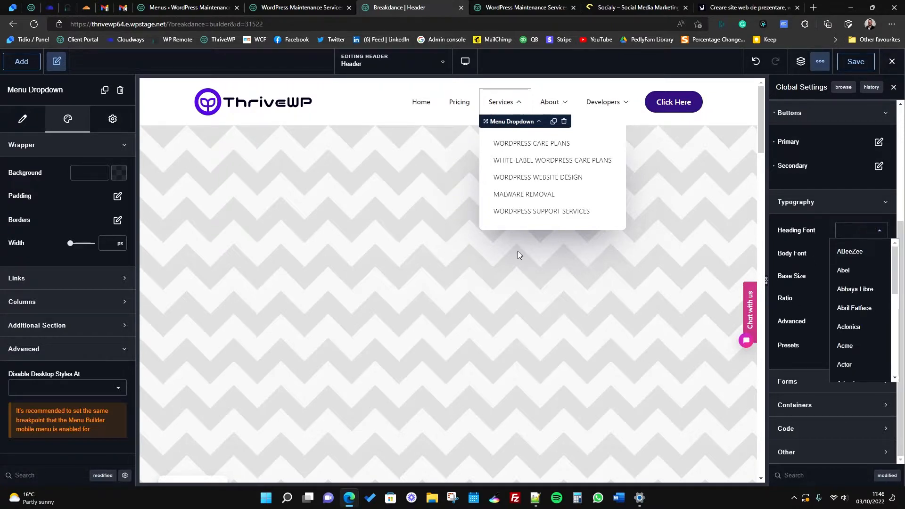
click(800, 227)
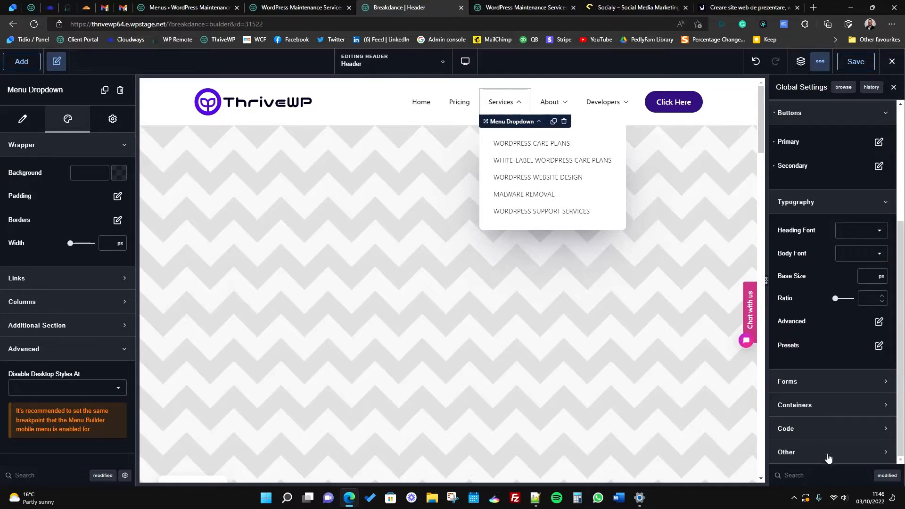
scroll(832, 440, up, 4)
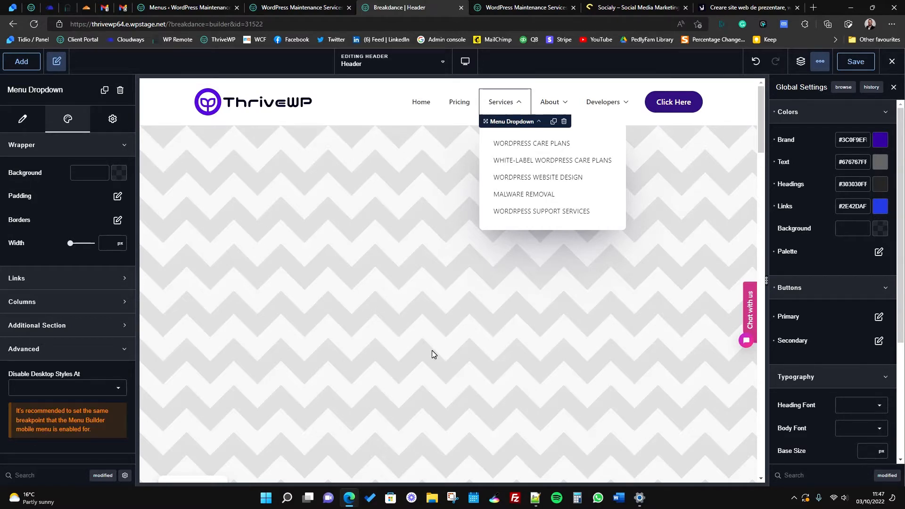
scroll(419, 419, down, 5)
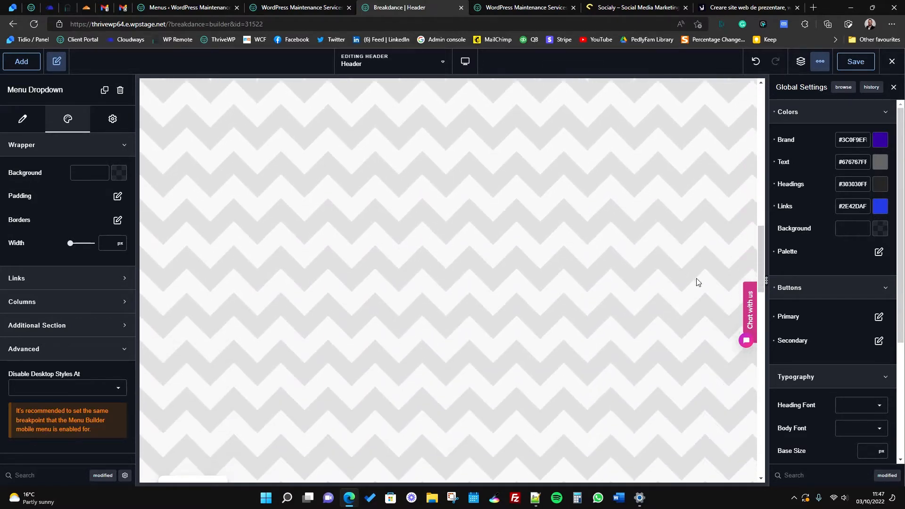
scroll(698, 282, up, 5)
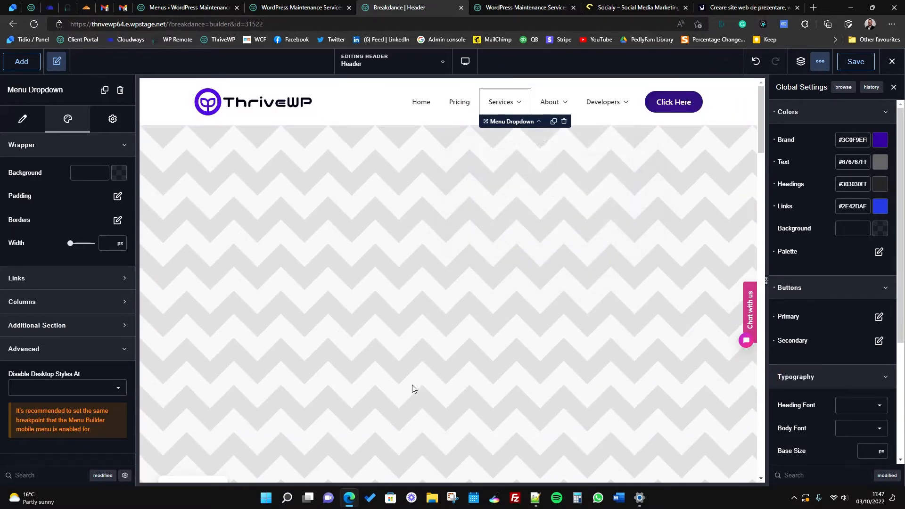
click(413, 497)
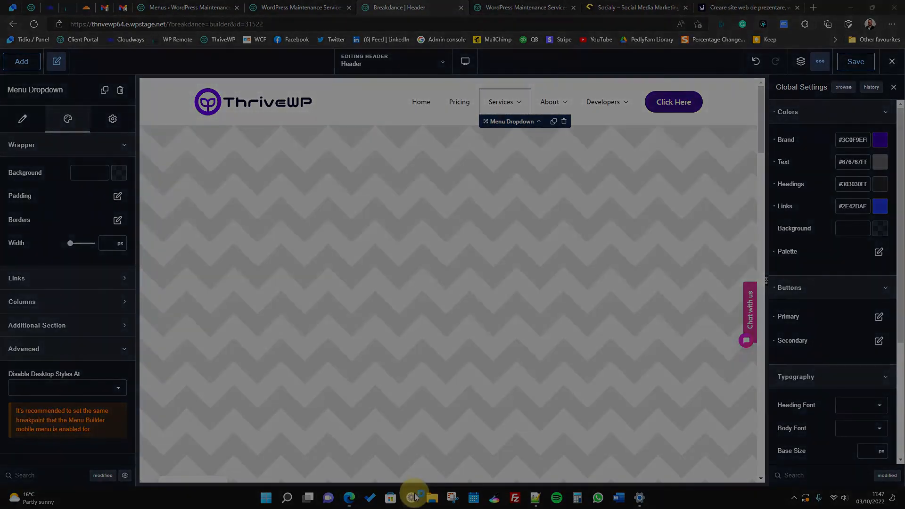